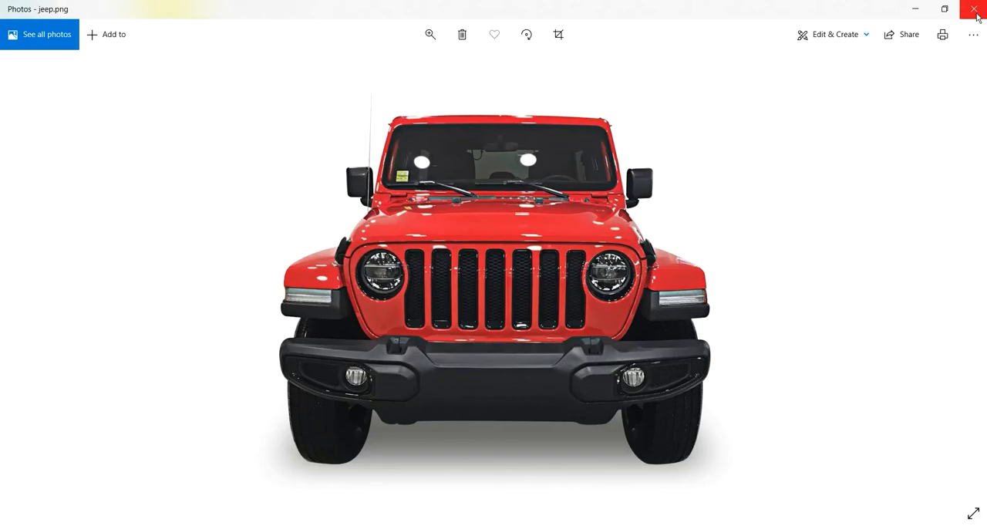
Step: Close the jeep photo and open the Layout design file in Adobe XD
{"action": "left_click", "coordinate": [974, 9]}
{"action": "left_click", "coordinate": [364, 146]}
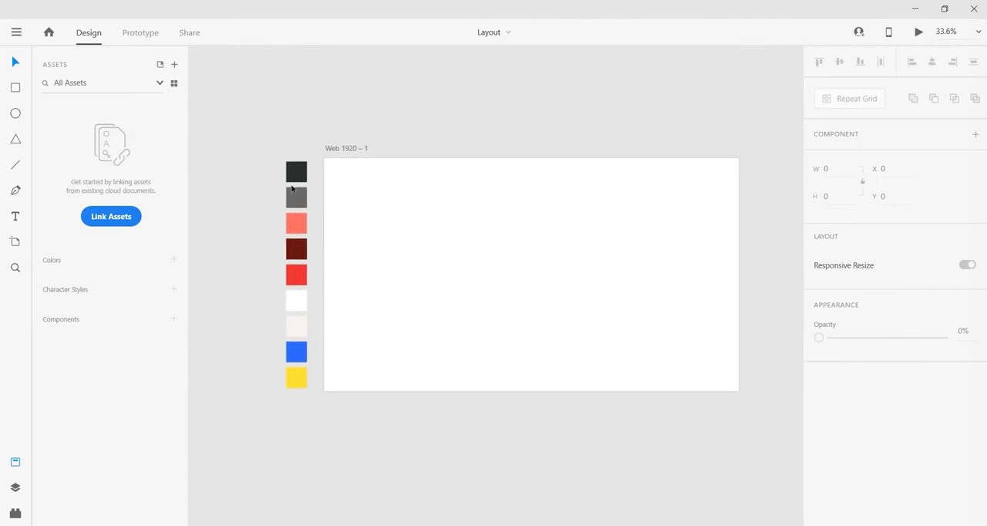
Step: Go through the palette squares beside the artboard one by one to examine their fill colours
{"action": "left_click", "coordinate": [296, 174]}
{"action": "left_click", "coordinate": [298, 199]}
{"action": "left_click", "coordinate": [298, 223]}
{"action": "left_click", "coordinate": [299, 250]}
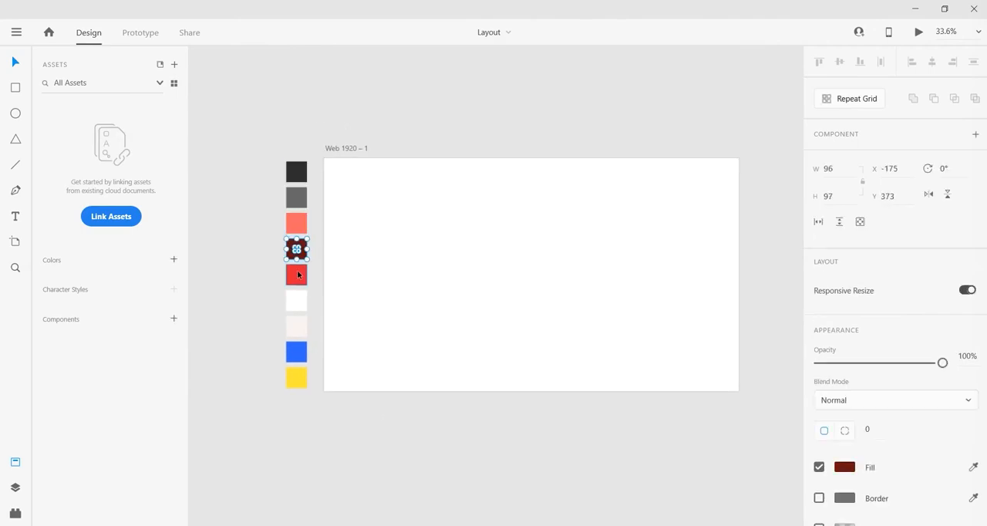
{"action": "left_click", "coordinate": [297, 273]}
{"action": "left_click", "coordinate": [296, 300]}
{"action": "left_click", "coordinate": [296, 326]}
{"action": "left_click", "coordinate": [296, 381]}
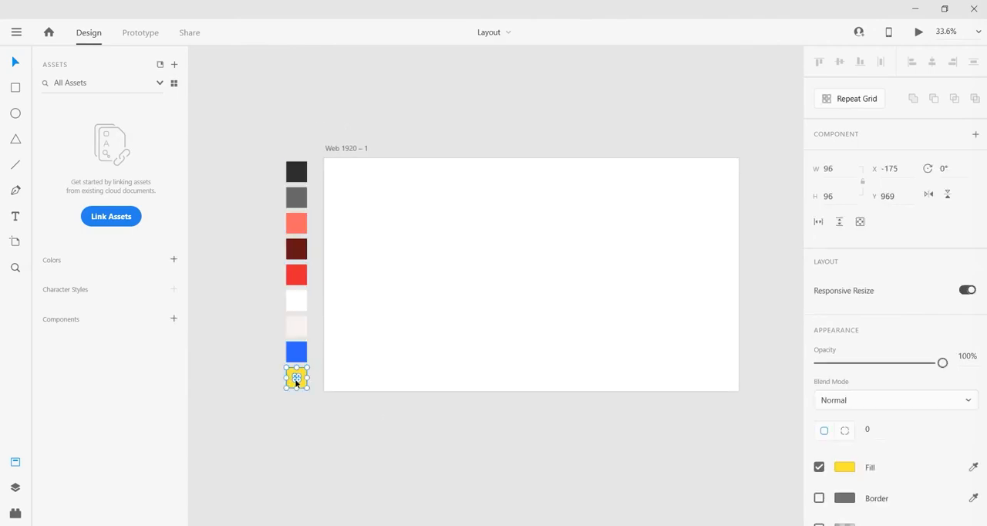
Step: Add the fill colours of all nine palette squares to the document's colour assets and delete the squares from the canvas
{"action": "left_click", "coordinate": [265, 220]}
{"action": "left_click_drag", "start_coordinate": [257, 157], "coordinate": [306, 399]}
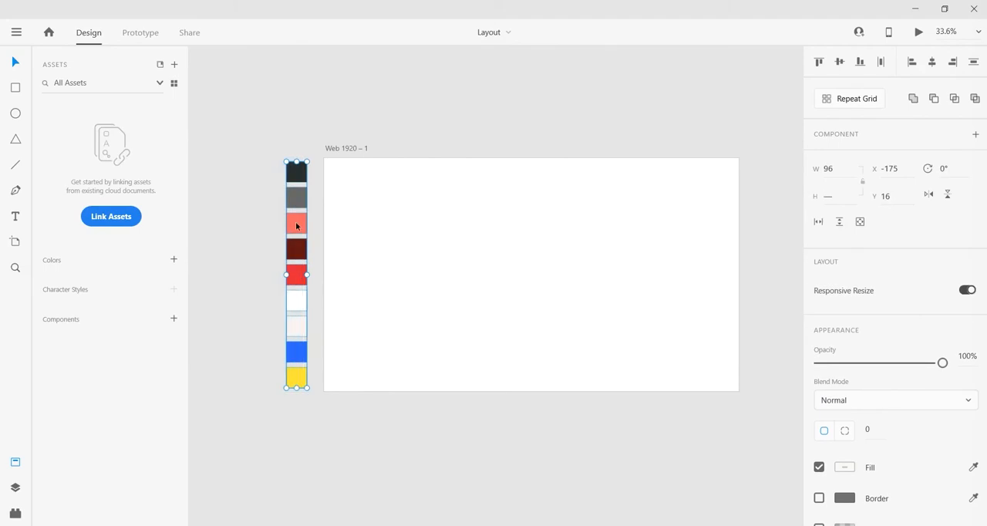
{"action": "right_click", "coordinate": [297, 224]}
{"action": "left_click", "coordinate": [388, 256]}
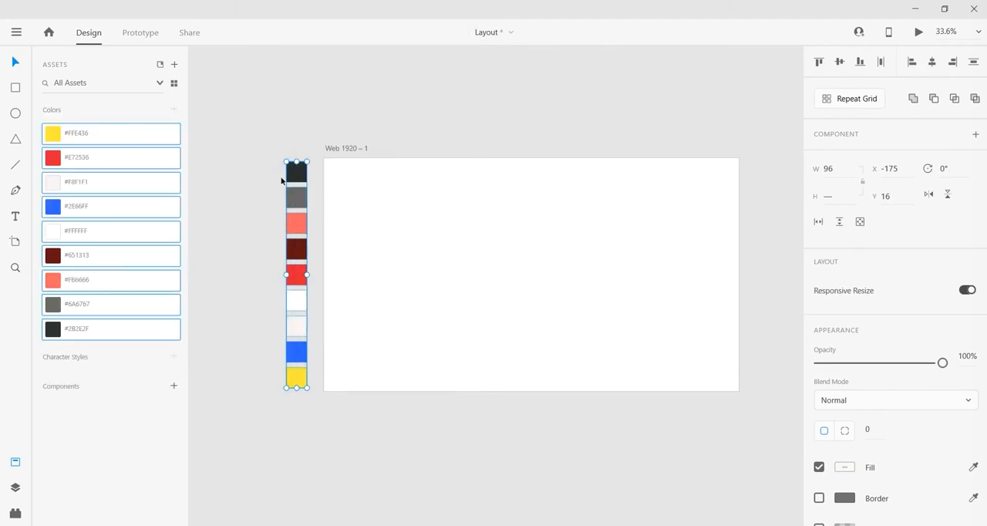
{"action": "key", "text": "Delete"}
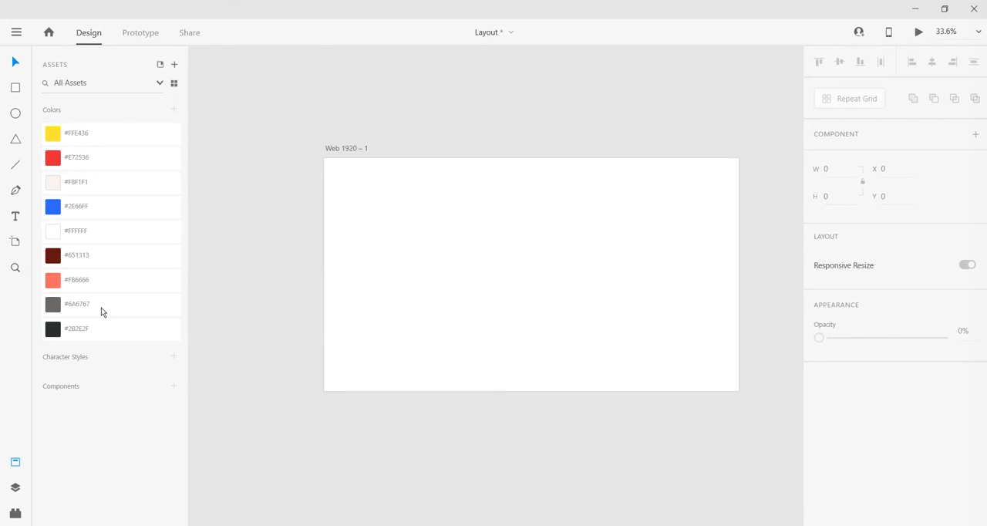
Step: Draw a rectangle about 1943 by 920 over the upper part of the Web 1920 – 1 artboard
{"action": "left_click_drag", "start_coordinate": [352, 220], "coordinate": [306, 227]}
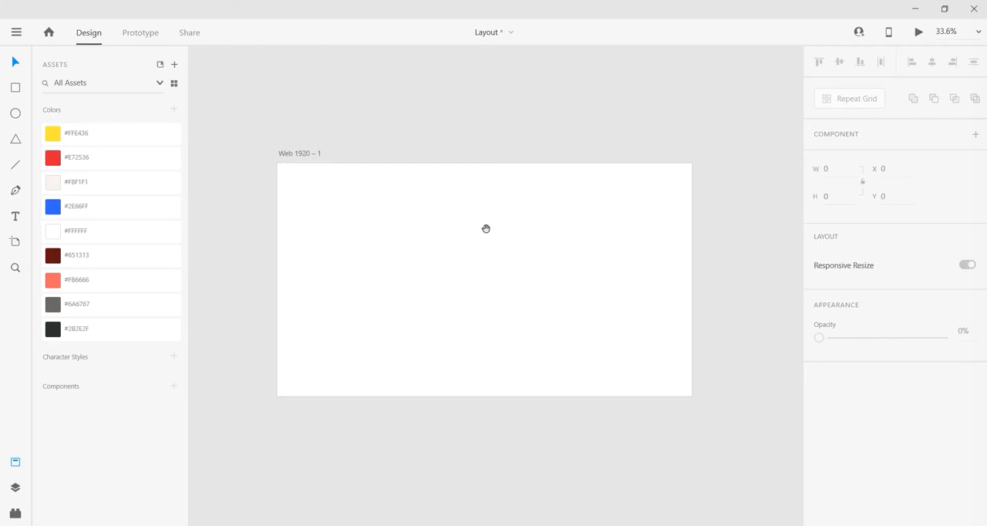
{"action": "left_click_drag", "start_coordinate": [486, 229], "coordinate": [466, 226]}
{"action": "left_click", "coordinate": [282, 153]}
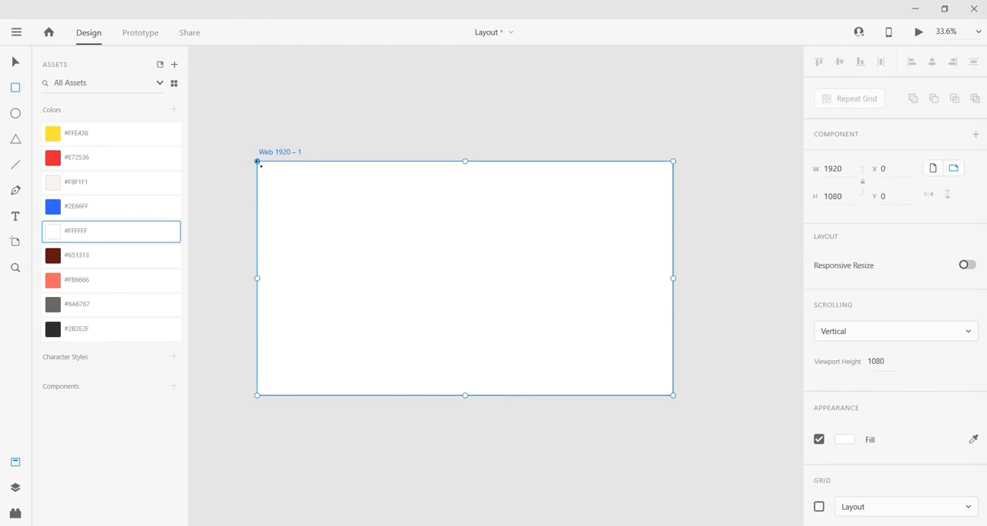
{"action": "mouse_move", "coordinate": [253, 157]}
{"action": "left_mouse_down"}
{"action": "mouse_move", "coordinate": [286, 195]}
{"action": "mouse_move", "coordinate": [575, 334]}
{"action": "mouse_move", "coordinate": [670, 377]}
{"action": "mouse_move", "coordinate": [672, 355]}
{"action": "left_mouse_up"}
{"action": "left_click", "coordinate": [17, 62]}
{"action": "scroll", "coordinate": [335, 245], "scroll_direction": "up", "scroll_amount": 2}
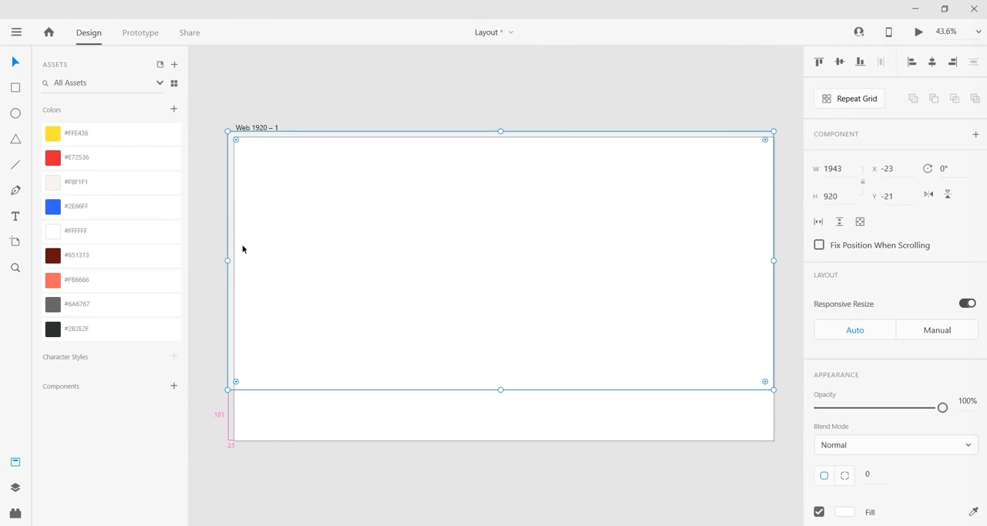
Step: Trim the rectangle to the artboard's left and top edges at 1920 by 899 and fill it with #FBF1F1
{"action": "left_click_drag", "start_coordinate": [224, 260], "coordinate": [234, 260]}
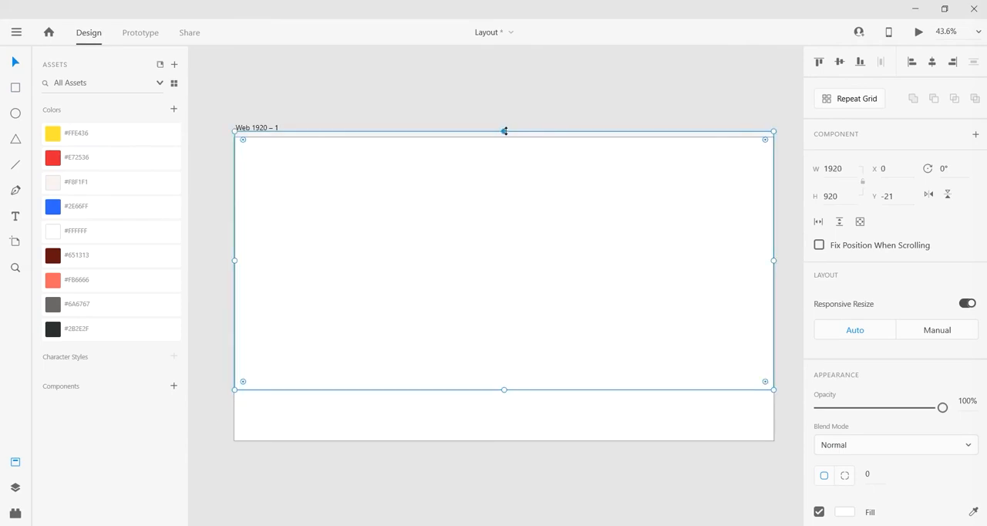
{"action": "left_click_drag", "start_coordinate": [504, 131], "coordinate": [504, 138]}
{"action": "left_click", "coordinate": [98, 179]}
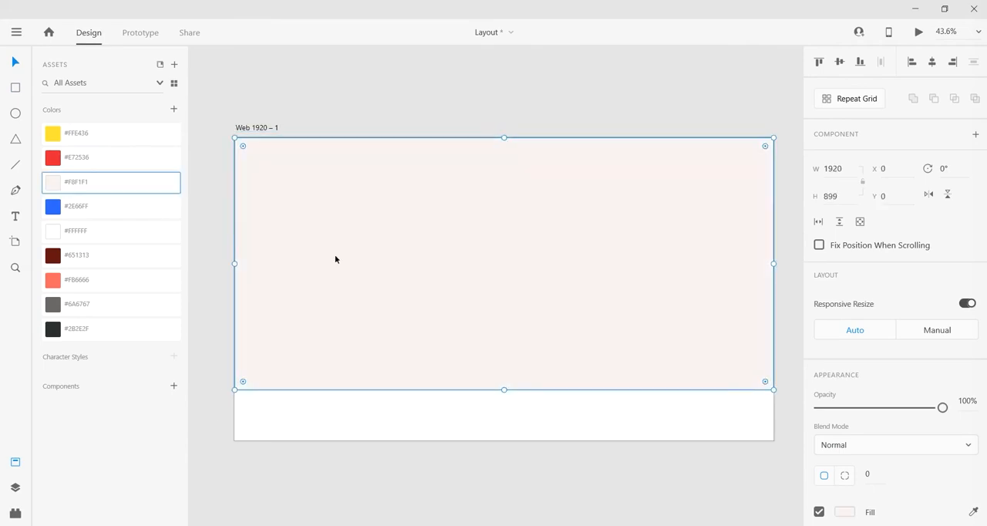
Step: Lock the background rectangle's layer and return to the colour assets
{"action": "left_click", "coordinate": [15, 487]}
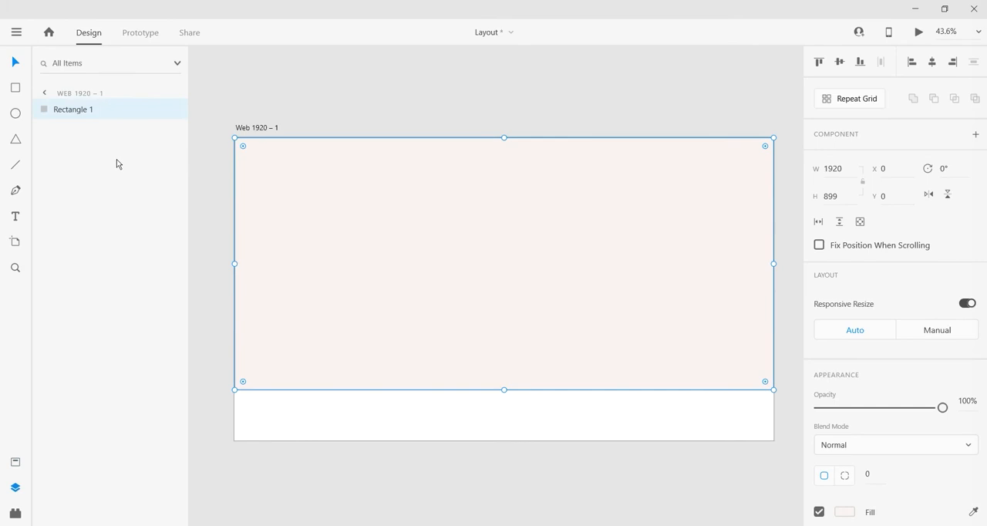
{"action": "left_click", "coordinate": [156, 109]}
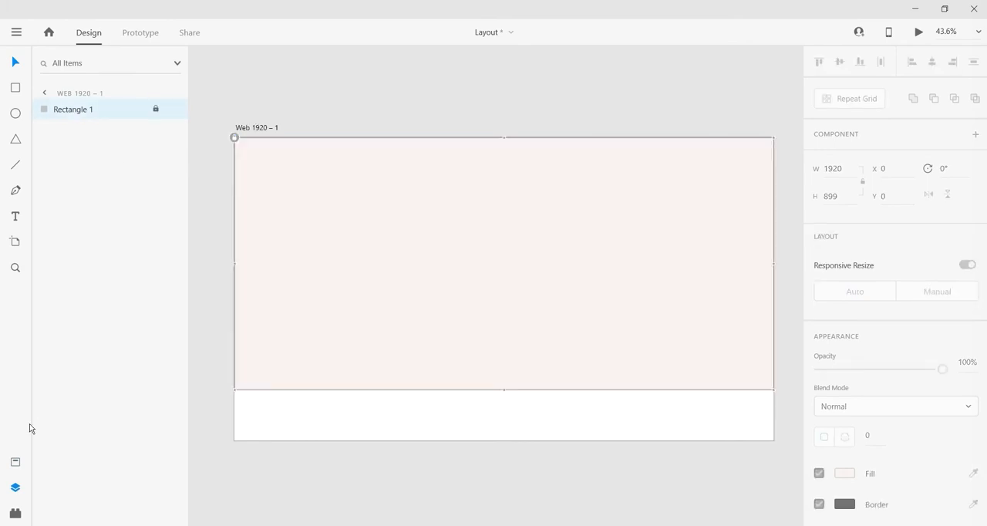
{"action": "left_click", "coordinate": [16, 461]}
{"action": "left_click", "coordinate": [388, 111]}
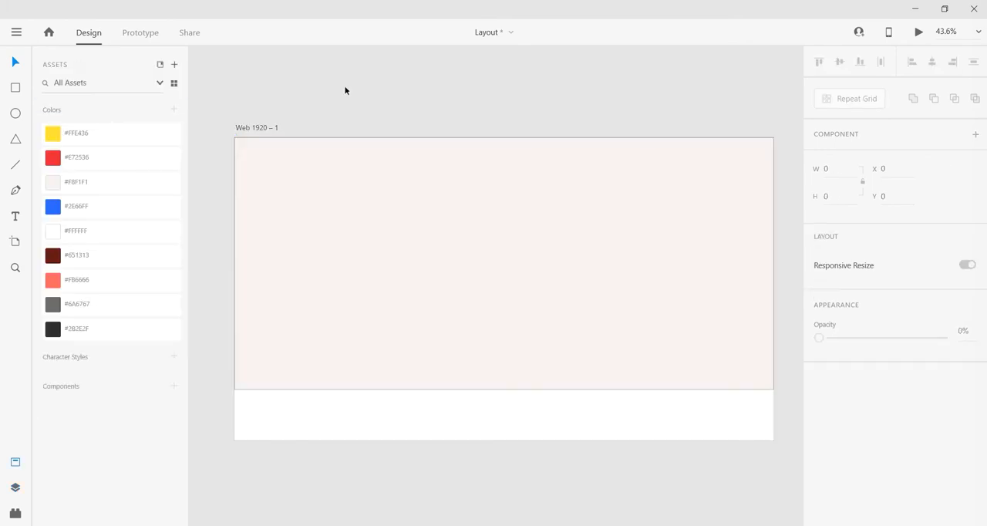
Step: Switch to the project folder in File Explorer and copy the Group 28 logo image
{"action": "left_click", "coordinate": [422, 525]}
{"action": "left_click", "coordinate": [134, 171]}
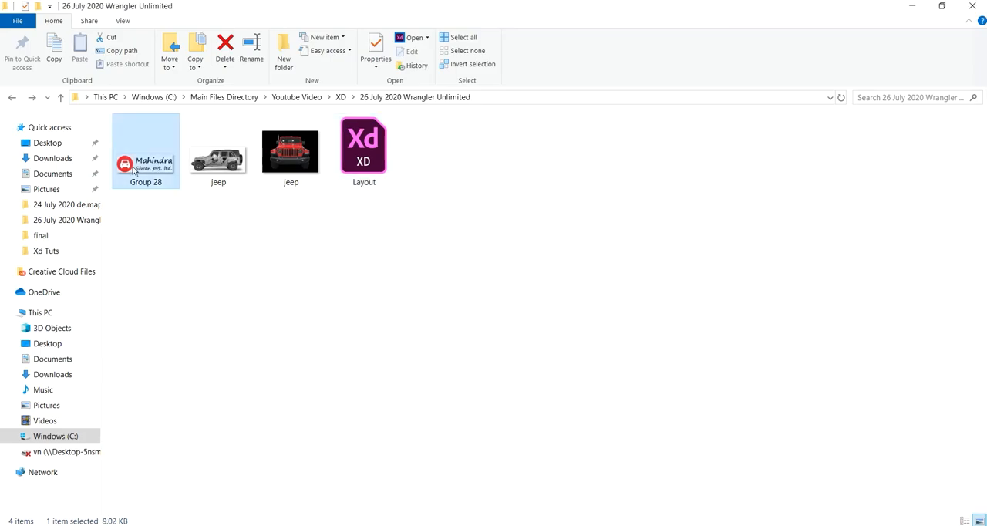
{"action": "right_click", "coordinate": [134, 171]}
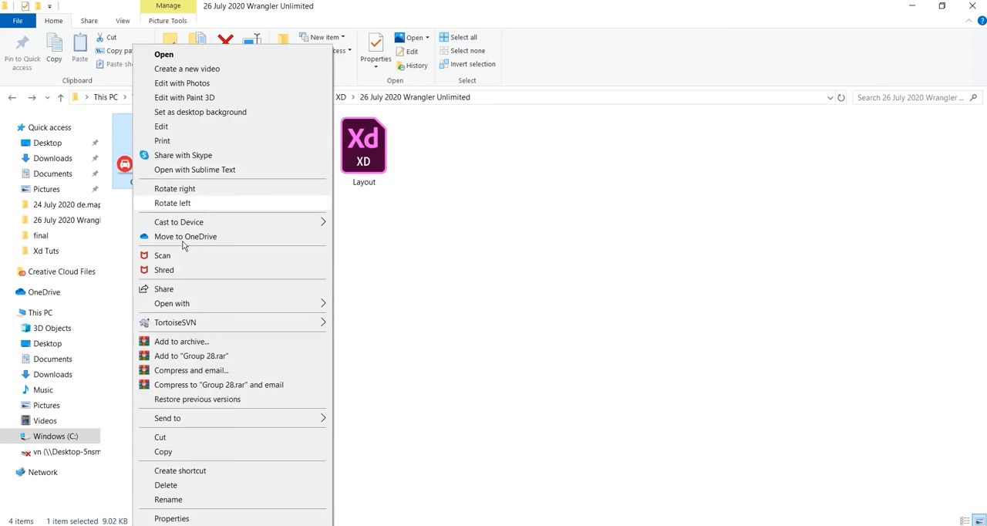
{"action": "left_click", "coordinate": [208, 451]}
Step: Switch back to Adobe XD, paste the Mahindra logo and place it in the artboard's upper-left corner
{"action": "left_click", "coordinate": [434, 524]}
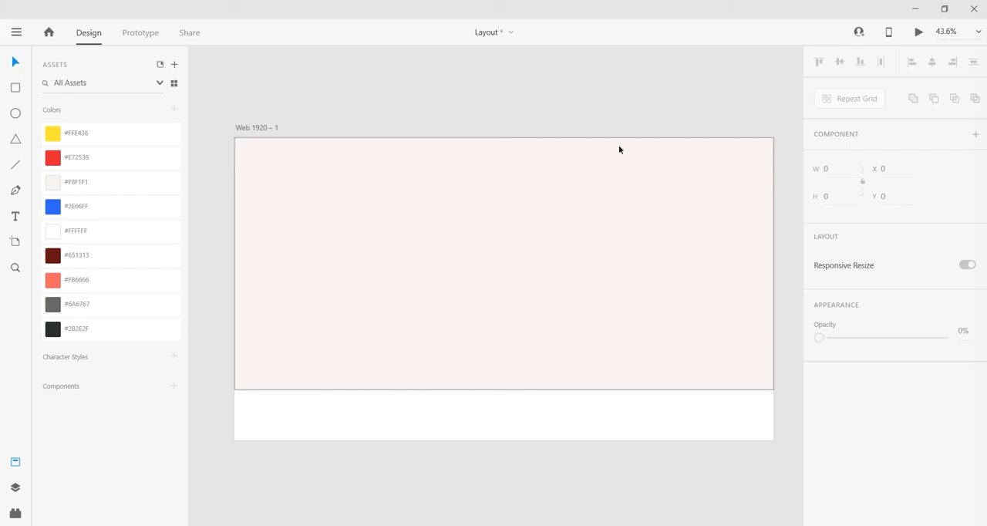
{"action": "right_click", "coordinate": [311, 104]}
{"action": "left_click", "coordinate": [342, 161]}
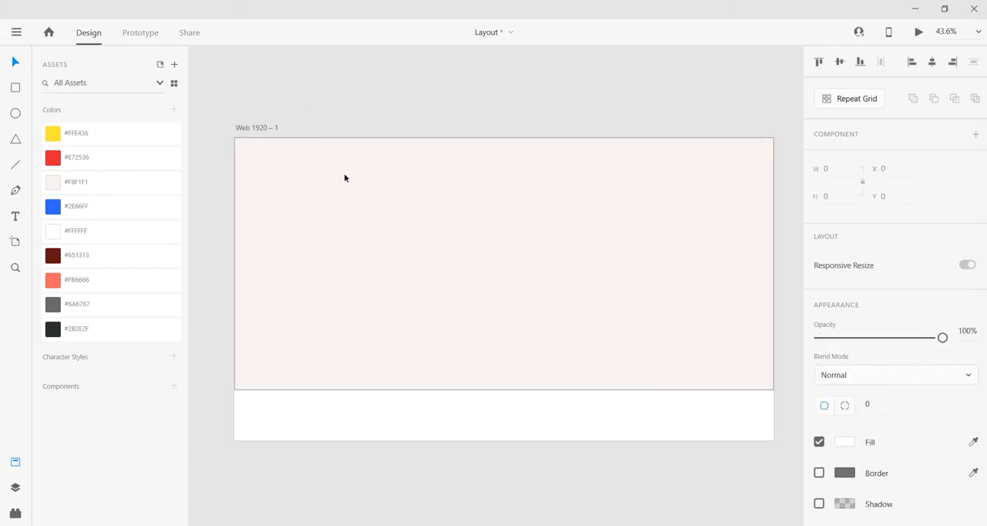
{"action": "left_click_drag", "start_coordinate": [483, 283], "coordinate": [303, 168]}
Step: Turn on the column layout grid for the Web 1920 – 1 artboard
{"action": "left_click", "coordinate": [259, 128]}
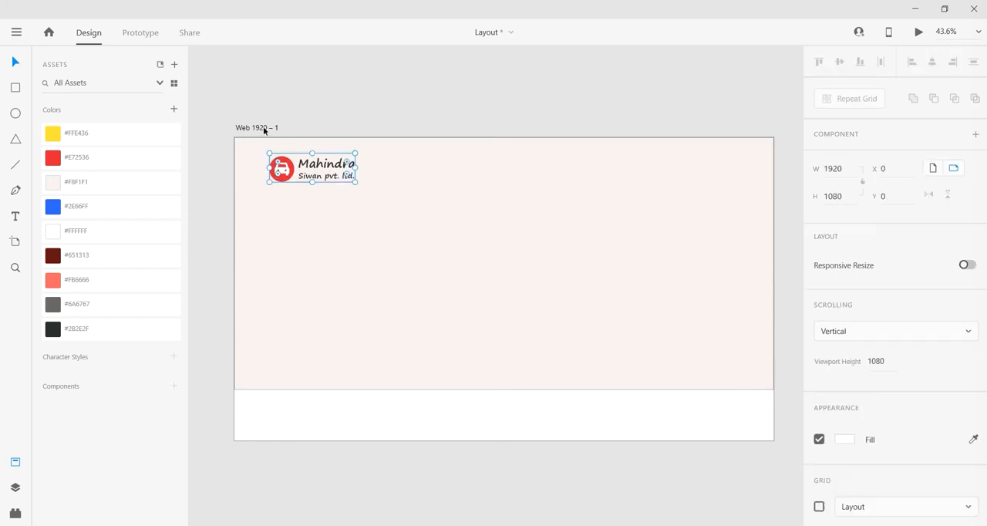
{"action": "scroll", "coordinate": [829, 481], "scroll_direction": "down", "scroll_amount": 1}
{"action": "left_click", "coordinate": [819, 496]}
Step: Unlock the background rectangle, remove its border and lock it again
{"action": "left_click", "coordinate": [755, 342]}
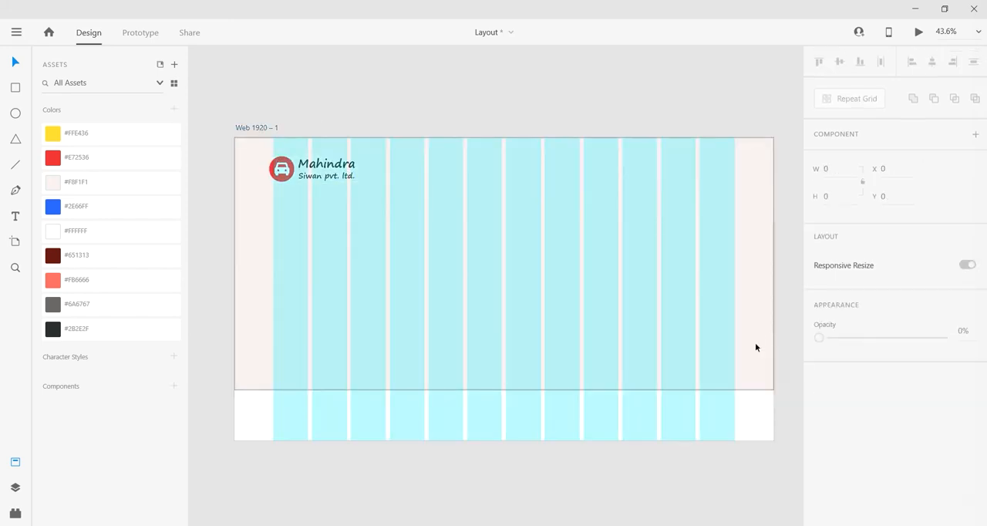
{"action": "scroll", "coordinate": [816, 421], "scroll_direction": "down", "scroll_amount": 1}
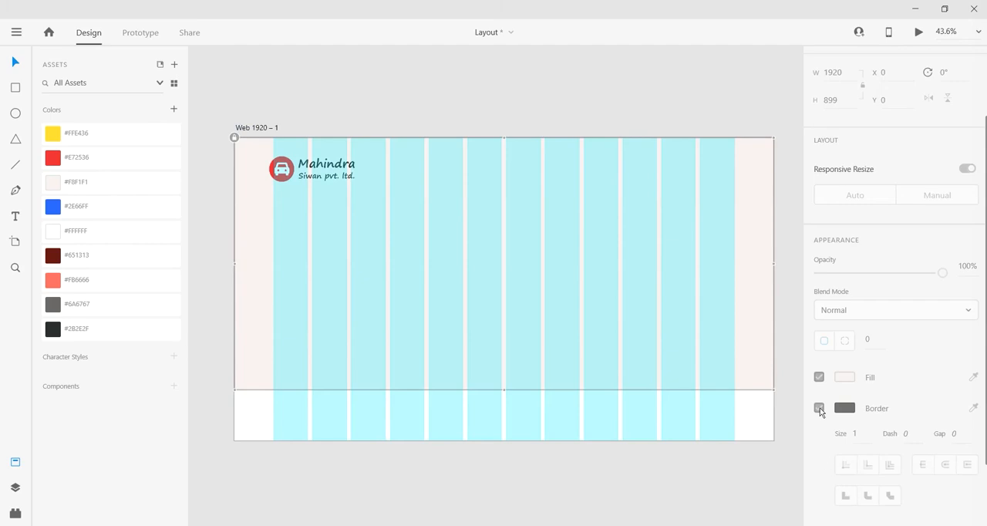
{"action": "left_click", "coordinate": [16, 488]}
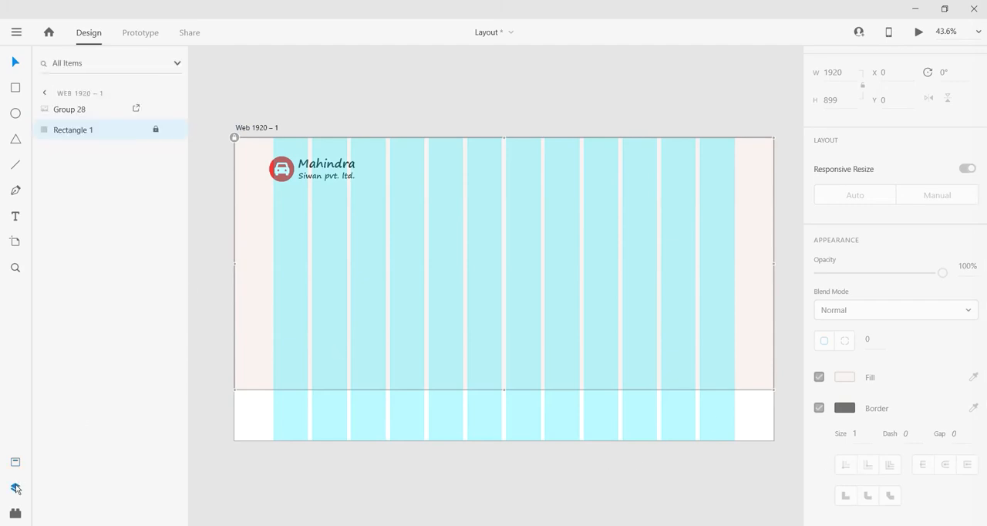
{"action": "left_click", "coordinate": [158, 133]}
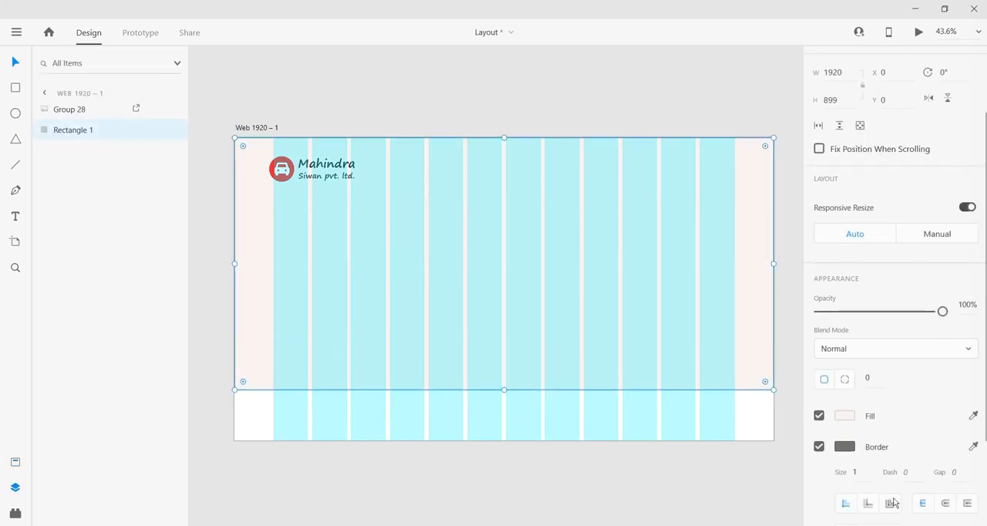
{"action": "left_click", "coordinate": [820, 447]}
{"action": "left_click", "coordinate": [155, 134]}
{"action": "left_click", "coordinate": [155, 133]}
{"action": "left_click", "coordinate": [156, 134]}
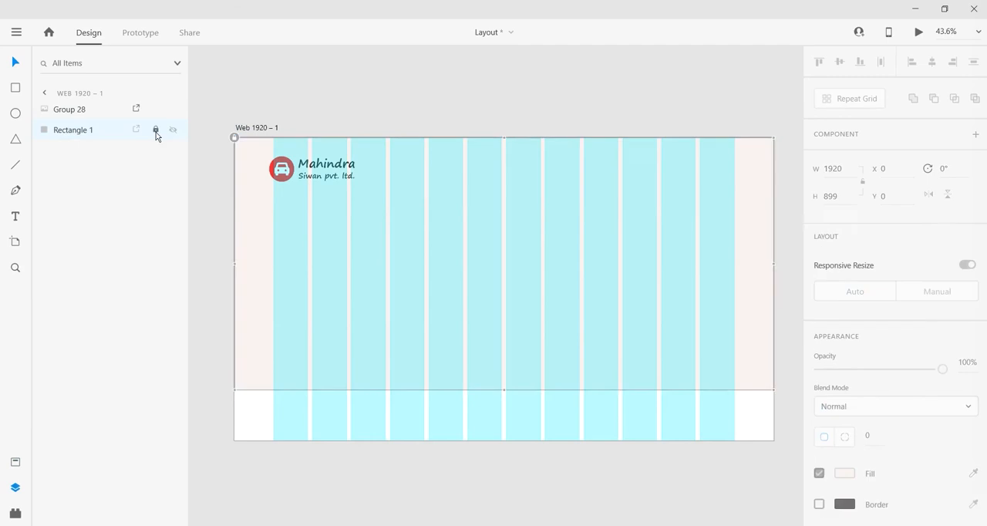
Step: Align the logo's left edge with the first column of the layout grid
{"action": "left_click", "coordinate": [329, 95]}
{"action": "scroll", "coordinate": [279, 160], "scroll_direction": "up", "scroll_amount": 2}
{"action": "key", "text": "ctrl+shift+apostrophe"}
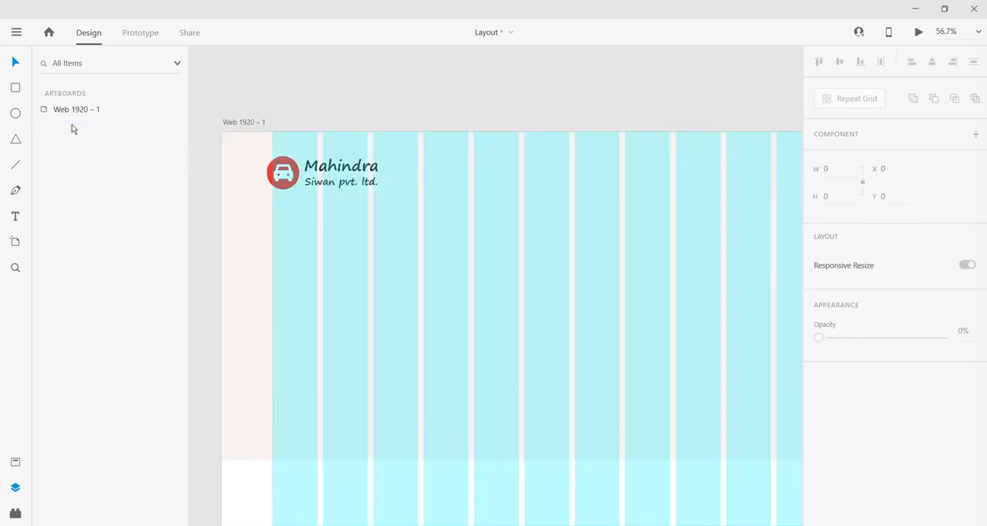
{"action": "left_click", "coordinate": [15, 461]}
{"action": "scroll", "coordinate": [266, 312], "scroll_direction": "down", "scroll_amount": 2}
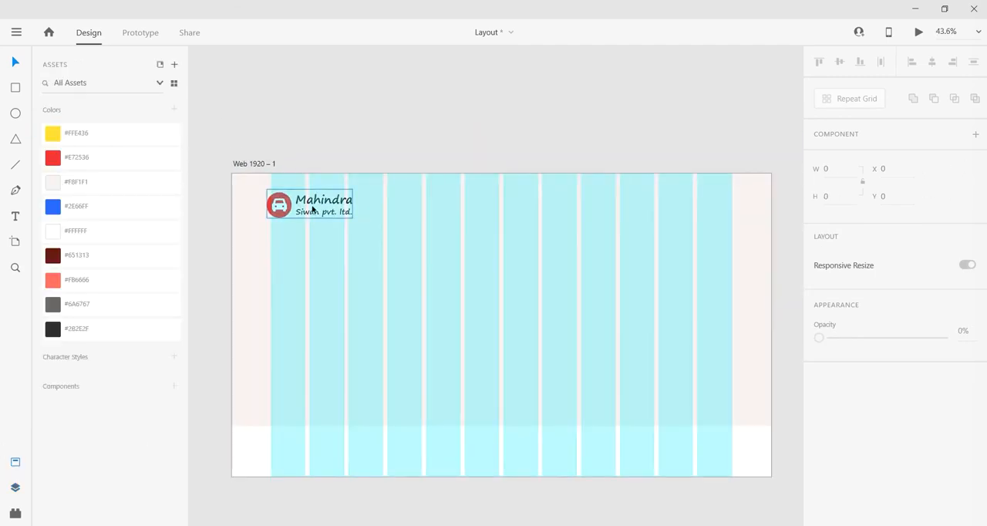
{"action": "left_click_drag", "start_coordinate": [312, 207], "coordinate": [319, 205]}
{"action": "left_click", "coordinate": [210, 235]}
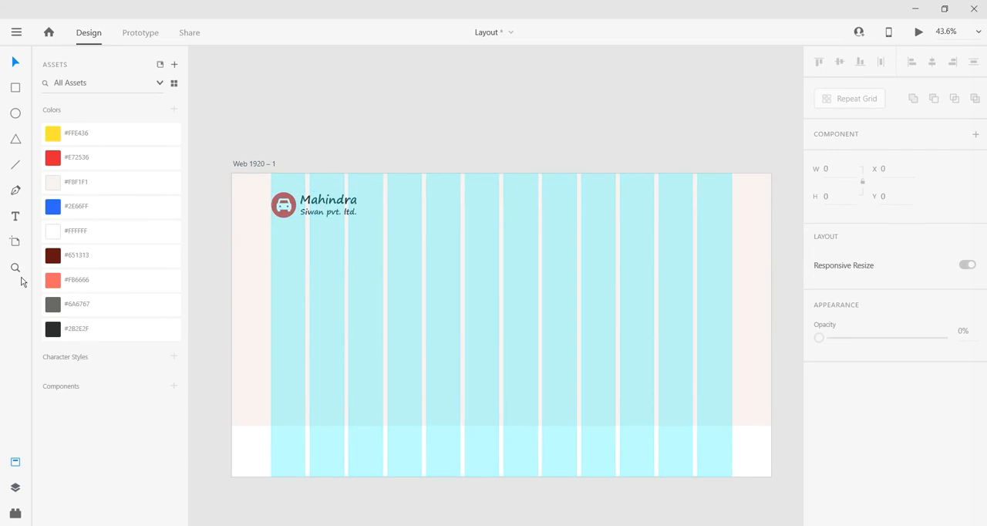
Step: Create an "Overview" text label and place it in the header beside the logo at about X 740, Y 86
{"action": "left_click", "coordinate": [432, 136]}
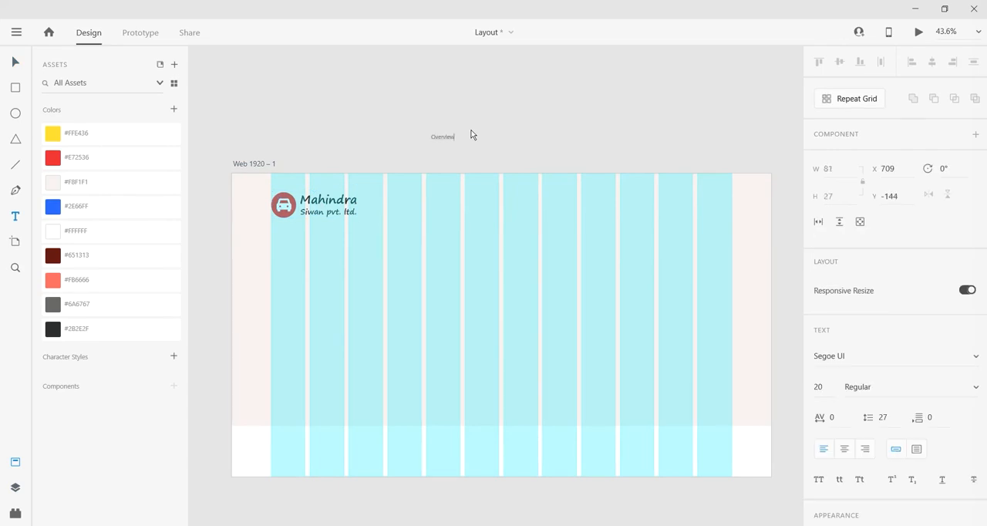
{"action": "key", "text": "Escape"}
{"action": "scroll", "coordinate": [432, 138], "scroll_direction": "up", "scroll_amount": 2}
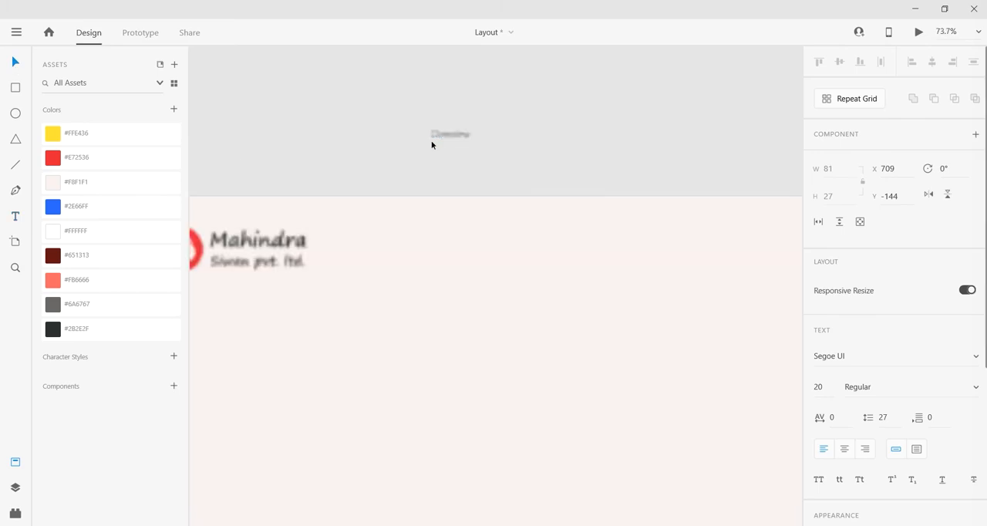
{"action": "left_click_drag", "start_coordinate": [448, 135], "coordinate": [461, 224]}
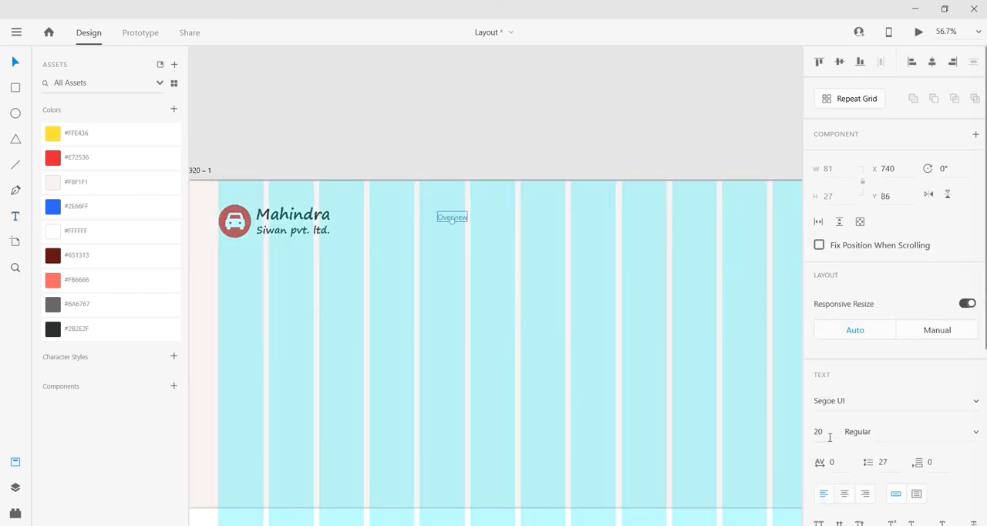
Step: Set the Overview label's font size to 22, keeping the Segoe UI typeface
{"action": "left_click_drag", "start_coordinate": [830, 433], "coordinate": [784, 434]}
{"action": "type", "text": "22"}
{"action": "key", "text": "Return"}
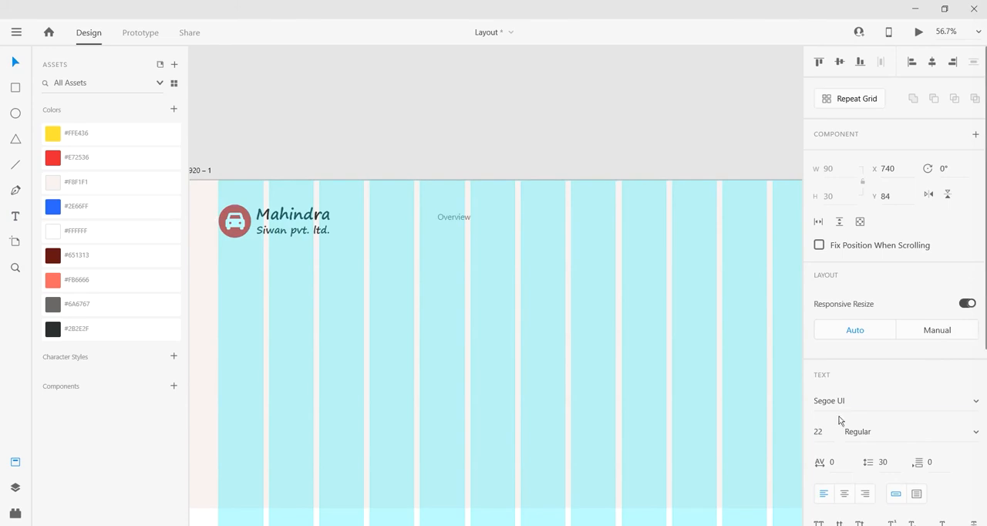
{"action": "left_click", "coordinate": [855, 403]}
{"action": "left_click", "coordinate": [614, 104]}
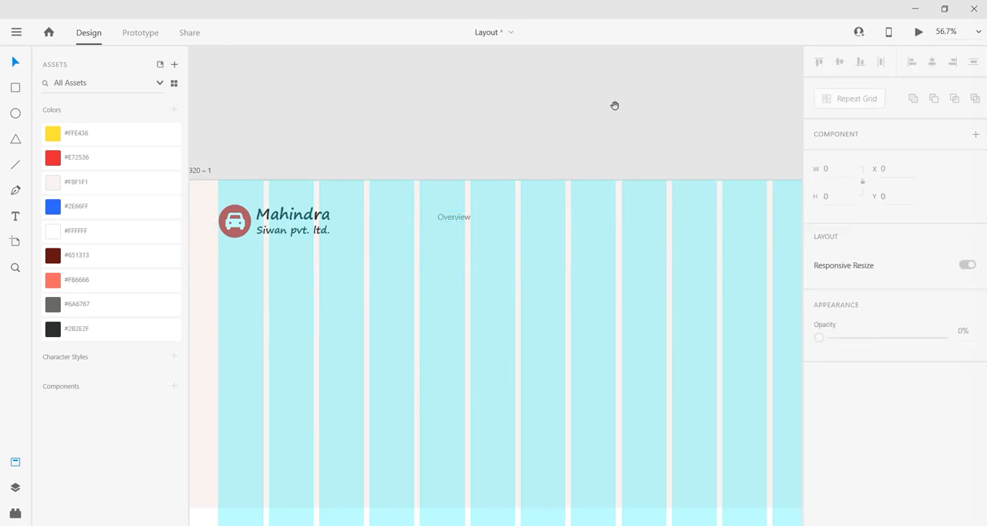
Step: Move the Overview label towards the header's right side and duplicate it twice to form a row of three menu labels
{"action": "left_click_drag", "start_coordinate": [614, 103], "coordinate": [516, 111]}
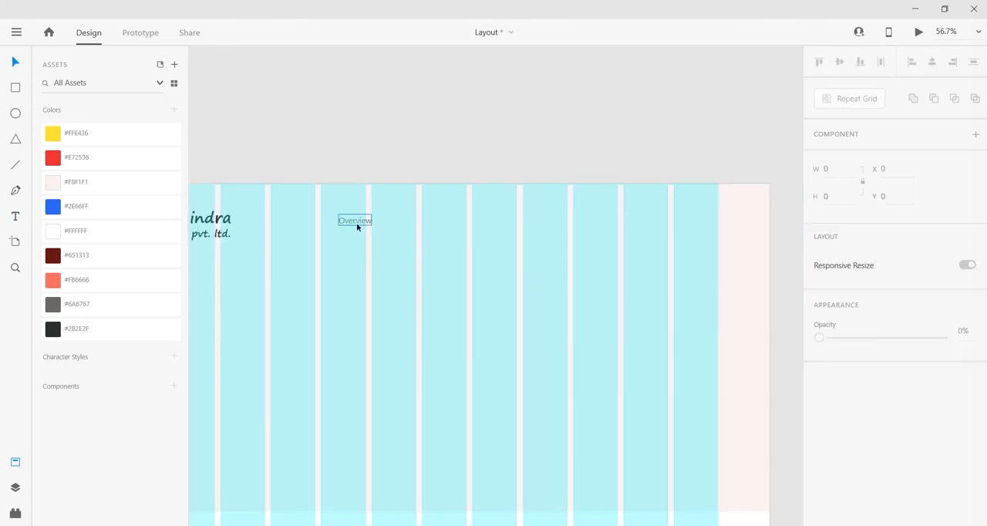
{"action": "left_click_drag", "start_coordinate": [359, 224], "coordinate": [600, 229]}
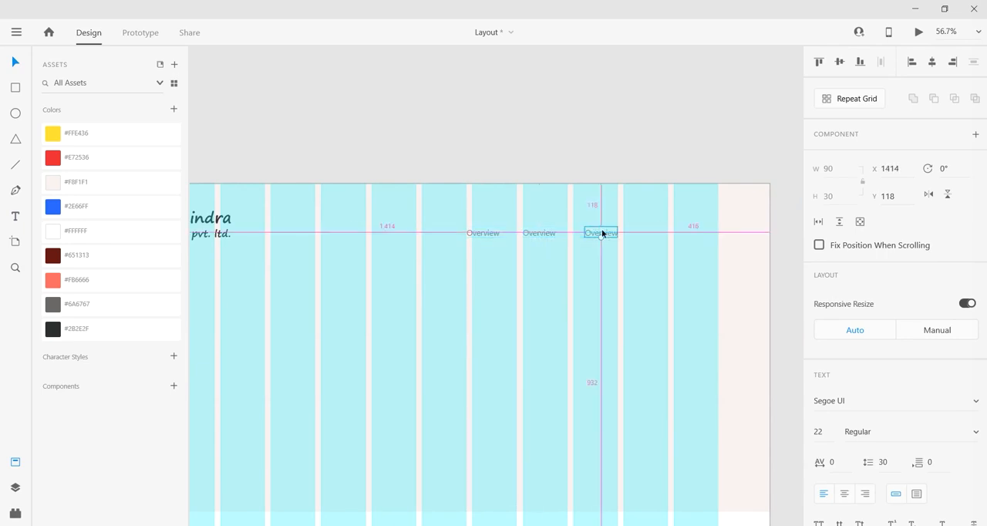
Step: Change the second and third header menu labels to "Feature" and "Gallery"
{"action": "double_click", "coordinate": [535, 235]}
{"action": "type", "text": "Feature"}
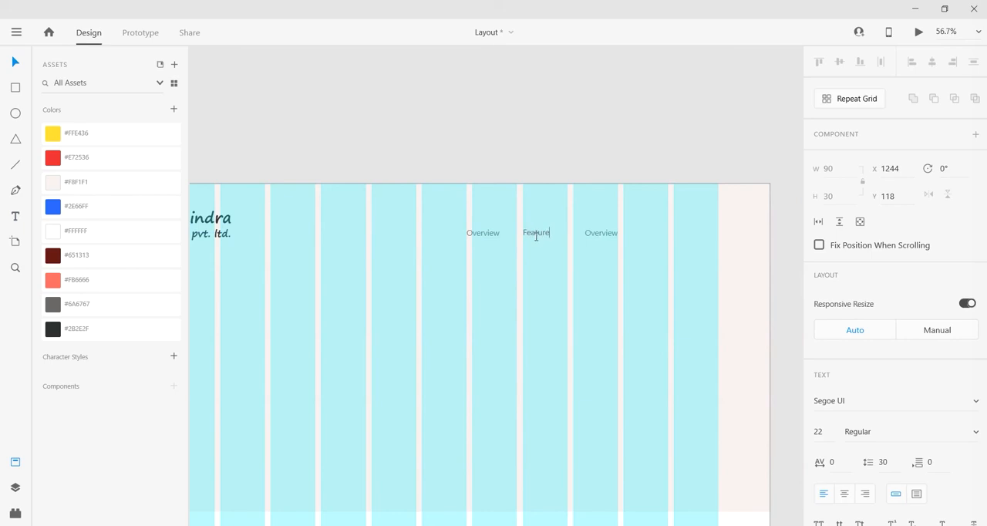
{"action": "key", "text": "Escape"}
{"action": "left_click", "coordinate": [592, 236]}
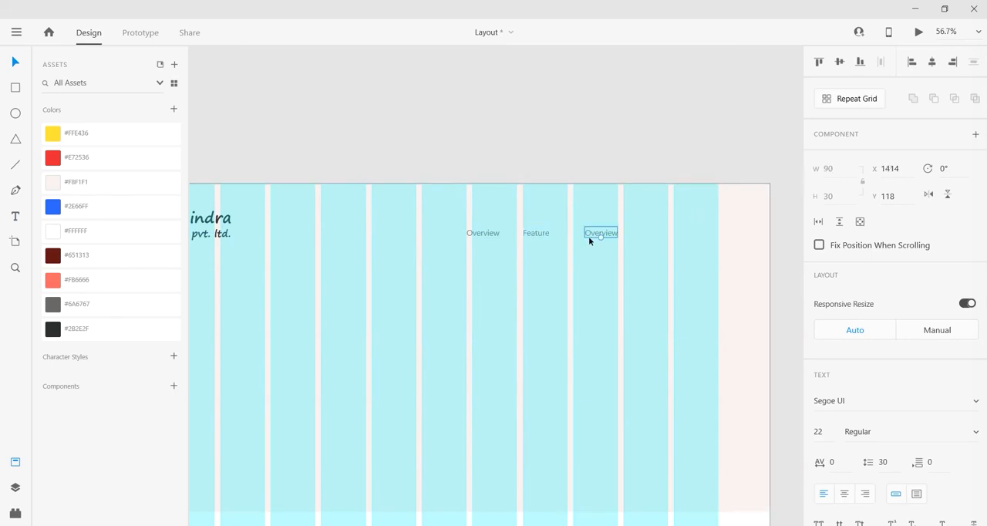
{"action": "scroll", "coordinate": [594, 238], "scroll_direction": "up", "scroll_amount": 5, "text": "ctrl"}
{"action": "double_click", "coordinate": [613, 234]}
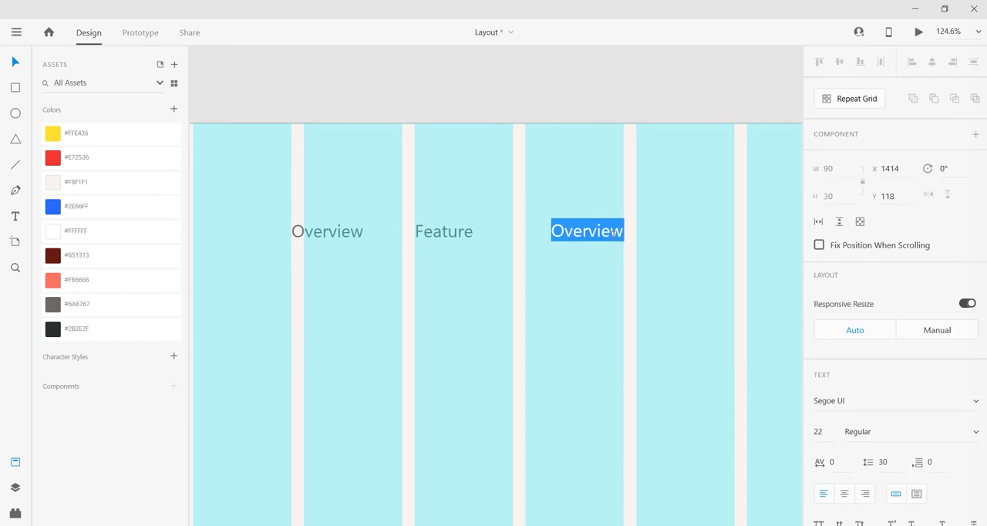
{"action": "type", "text": "Gallery"}
{"action": "key", "text": "Escape"}
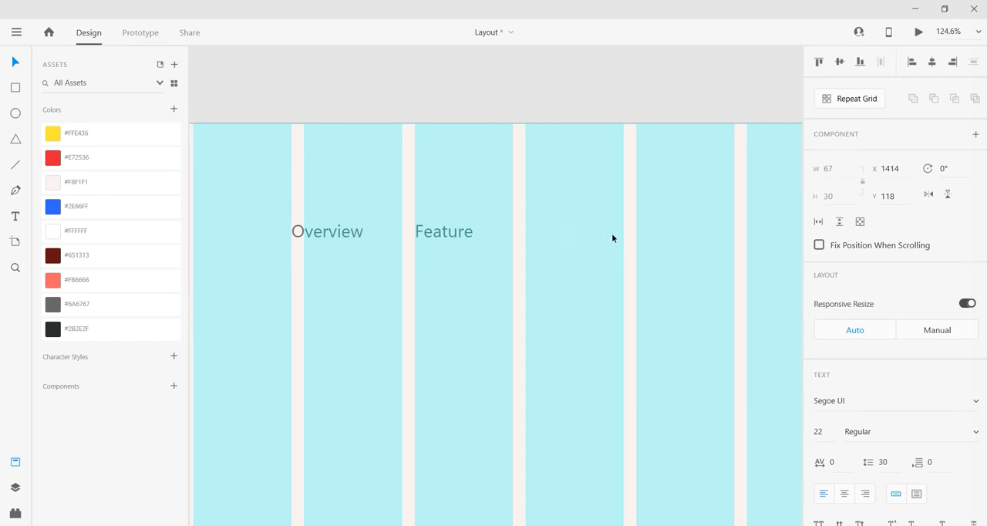
Step: Duplicate the Gallery label beside the original at X 1559 and change its text to "Specifications"
{"action": "left_click_drag", "start_coordinate": [601, 236], "coordinate": [715, 232]}
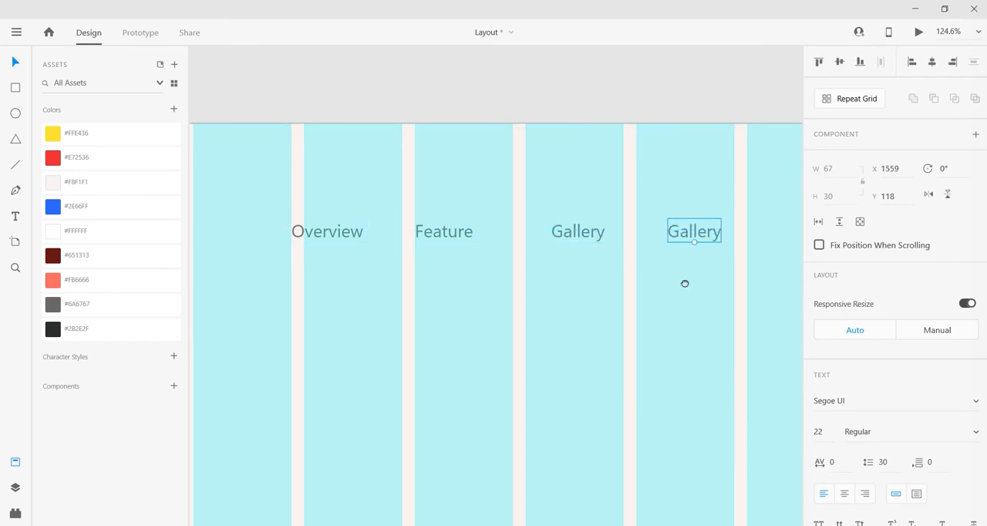
{"action": "scroll", "coordinate": [686, 281], "scroll_direction": "right", "scroll_amount": 3}
{"action": "double_click", "coordinate": [604, 231]}
{"action": "type", "text": "S"}
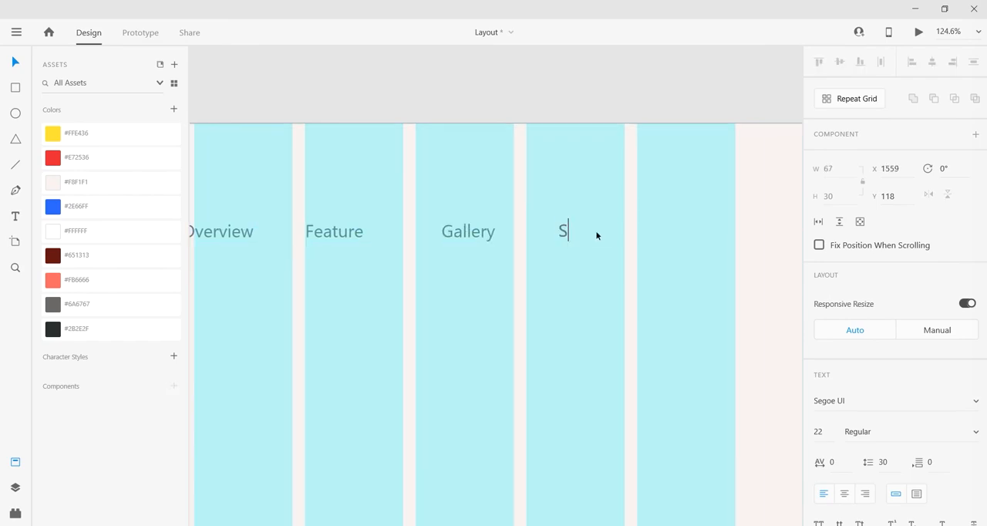
{"action": "type", "text": "pecifications"}
{"action": "key", "text": "Escape"}
{"action": "scroll", "coordinate": [597, 233], "scroll_direction": "down", "scroll_amount": 2}
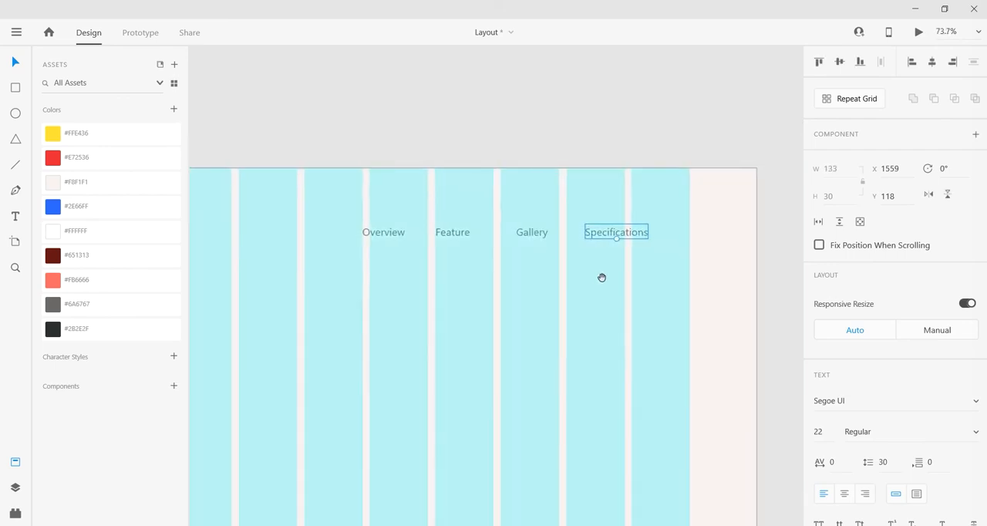
Step: Distribute the four menu labels horizontally and move the row until its right edge meets the last layout grid column
{"action": "left_click", "coordinate": [309, 161]}
{"action": "left_click_drag", "start_coordinate": [359, 139], "coordinate": [639, 250]}
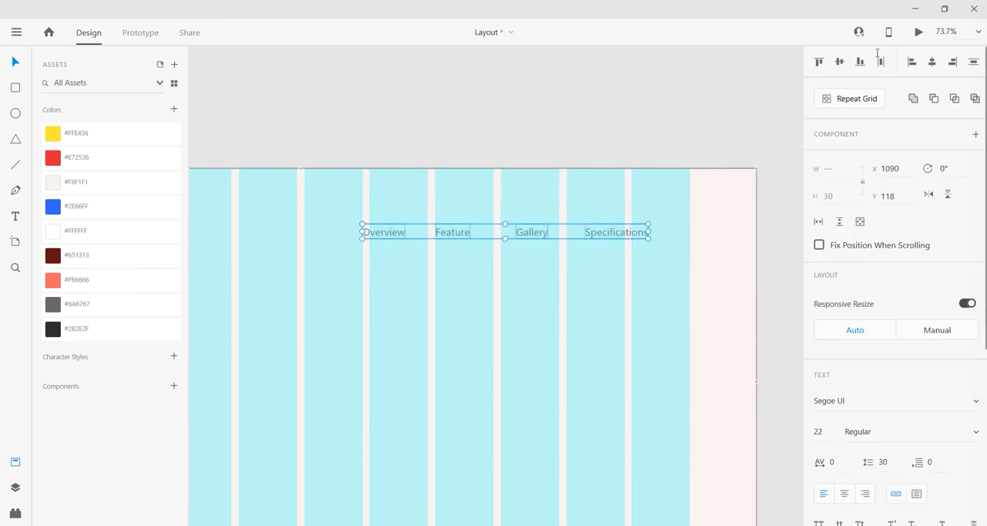
{"action": "left_click", "coordinate": [880, 62]}
{"action": "left_click_drag", "start_coordinate": [617, 233], "coordinate": [699, 258]}
{"action": "left_click", "coordinate": [656, 107]}
{"action": "scroll", "coordinate": [675, 133], "scroll_direction": "down", "scroll_amount": 3}
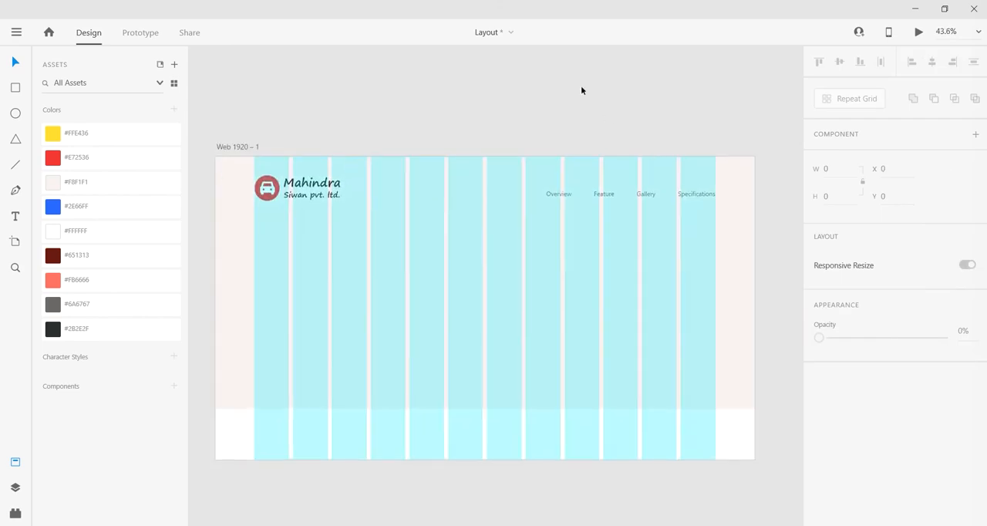
Step: Move the Overview label slightly closer to the Feature label, to X 1201
{"action": "left_click_drag", "start_coordinate": [708, 109], "coordinate": [563, 204]}
{"action": "left_click", "coordinate": [616, 159]}
{"action": "scroll", "coordinate": [616, 159], "scroll_direction": "up", "scroll_amount": 2}
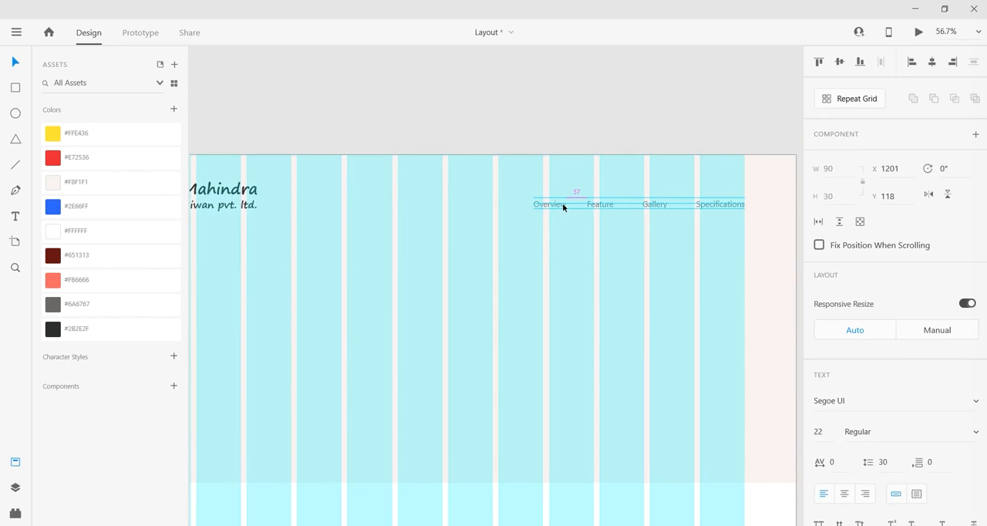
Step: Distribute the four menu labels horizontally with equal gaps again and group them
{"action": "left_click_drag", "start_coordinate": [517, 109], "coordinate": [746, 221]}
{"action": "left_click", "coordinate": [884, 66]}
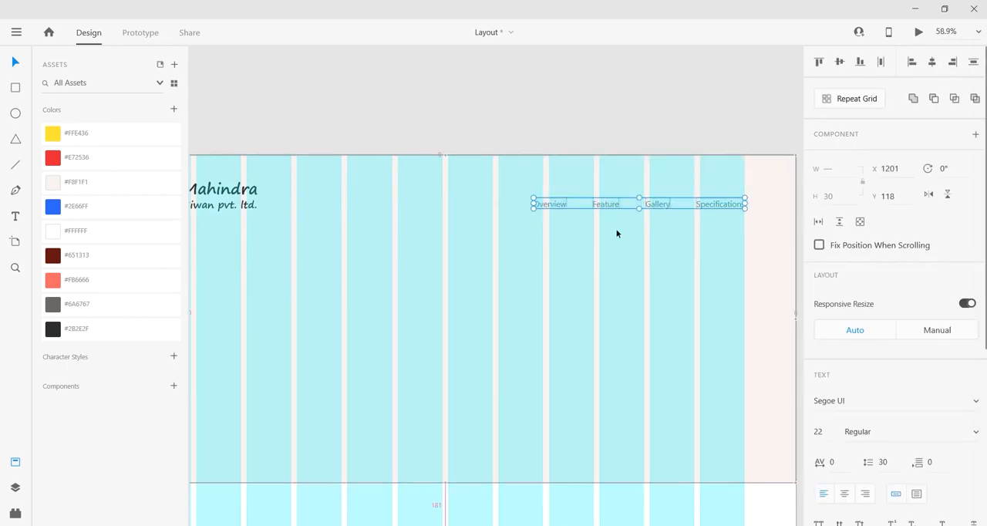
{"action": "scroll", "coordinate": [617, 232], "scroll_direction": "up", "scroll_amount": 3}
{"action": "key", "text": "ctrl+g"}
{"action": "left_click_drag", "start_coordinate": [670, 249], "coordinate": [617, 238]}
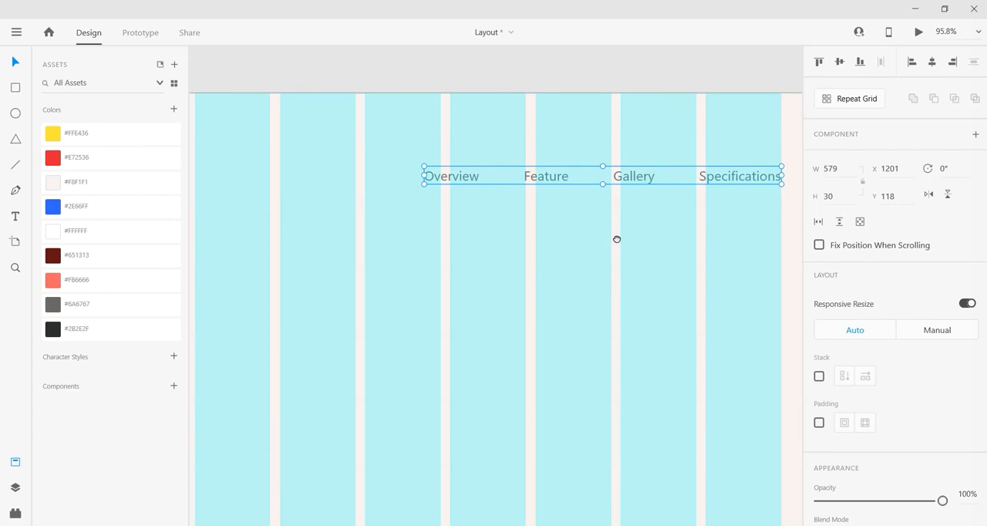
Step: Draw a thin rectangle about 87 wide beneath the Overview label and set its height to 4
{"action": "scroll", "coordinate": [529, 242], "scroll_direction": "up", "scroll_amount": 2}
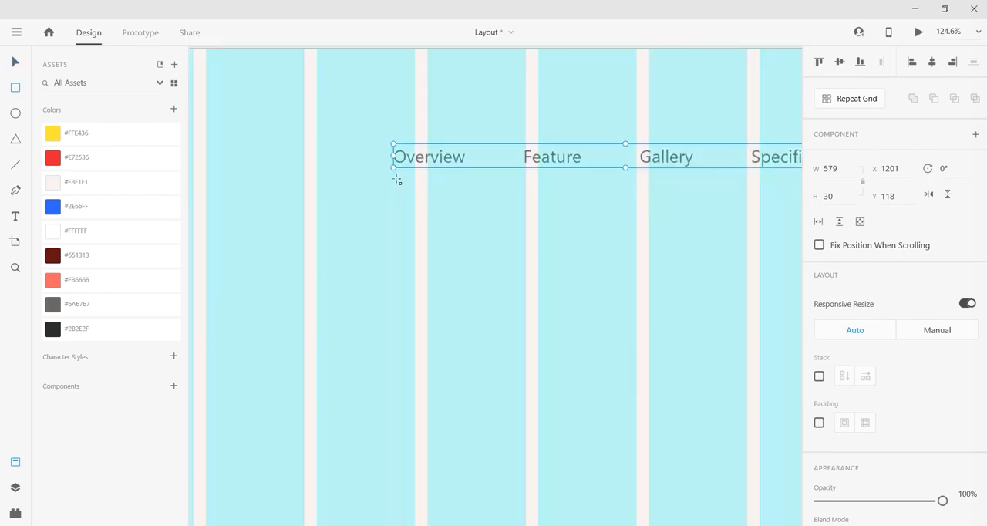
{"action": "mouse_move", "coordinate": [393, 178]}
{"action": "left_mouse_down"}
{"action": "mouse_move", "coordinate": [487, 181]}
{"action": "mouse_move", "coordinate": [465, 185]}
{"action": "left_mouse_up"}
{"action": "left_click", "coordinate": [15, 63]}
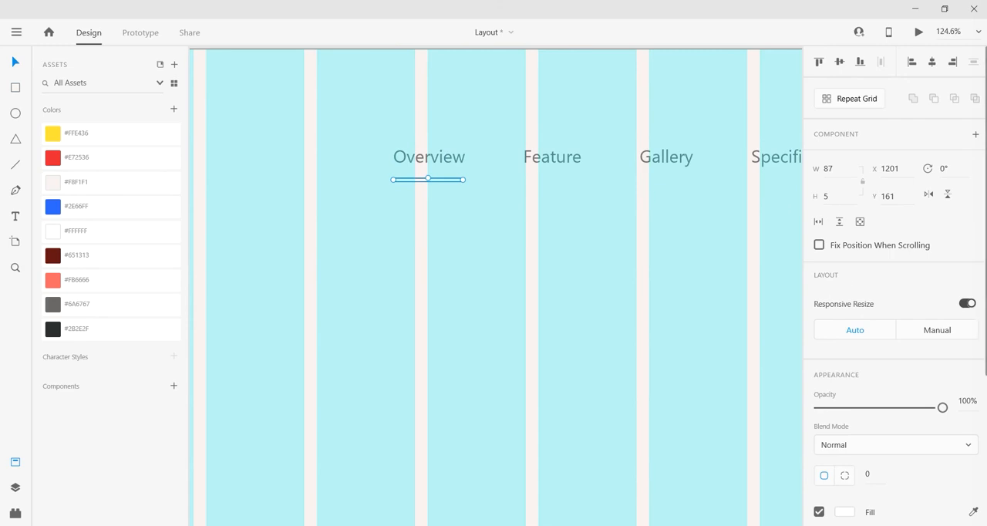
{"action": "type", "text": "4"}
{"action": "key", "text": "Return"}
Step: Fill the bar beneath Overview with the red #E72536 colour asset and remove its border
{"action": "scroll", "coordinate": [458, 174], "scroll_direction": "up", "scroll_amount": 2}
{"action": "scroll", "coordinate": [383, 181], "scroll_direction": "up", "scroll_amount": 1}
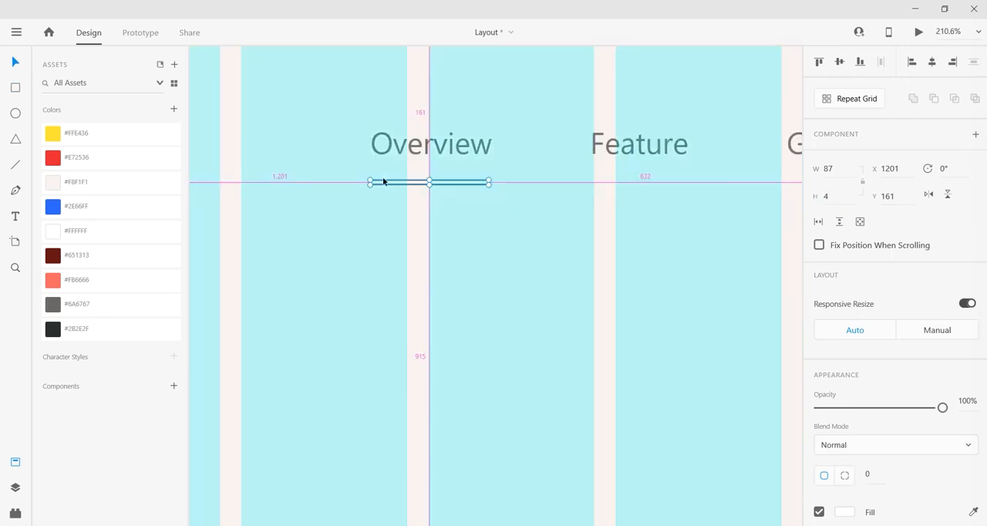
{"action": "left_click", "coordinate": [95, 158]}
{"action": "scroll", "coordinate": [833, 370], "scroll_direction": "down", "scroll_amount": 3}
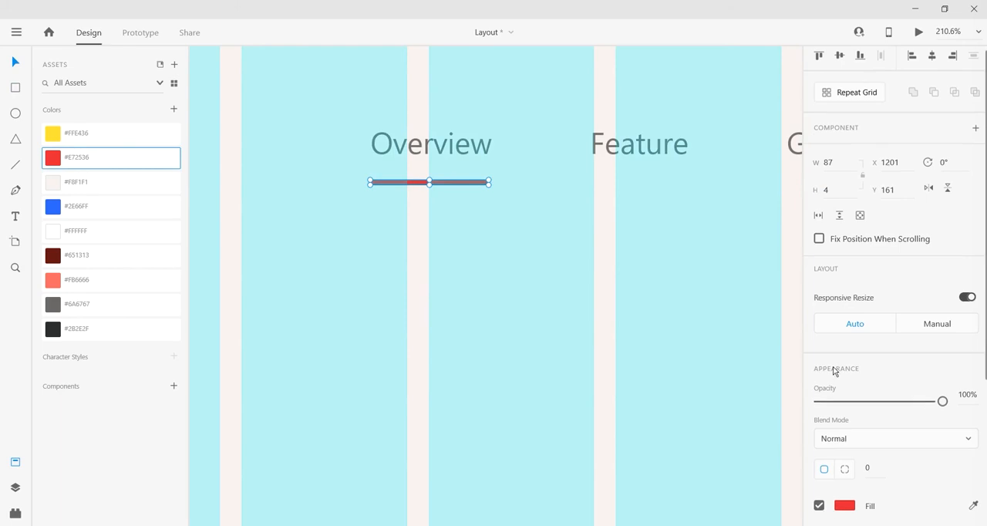
{"action": "left_click", "coordinate": [819, 423]}
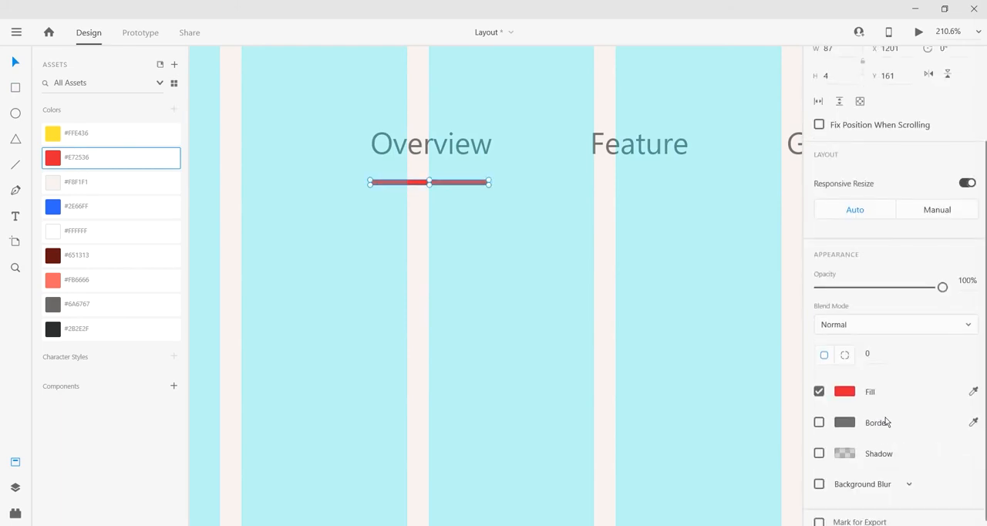
Step: Fully round the ends of the red bar with a corner radius of 2
{"action": "scroll", "coordinate": [378, 189], "scroll_direction": "up", "scroll_amount": 6}
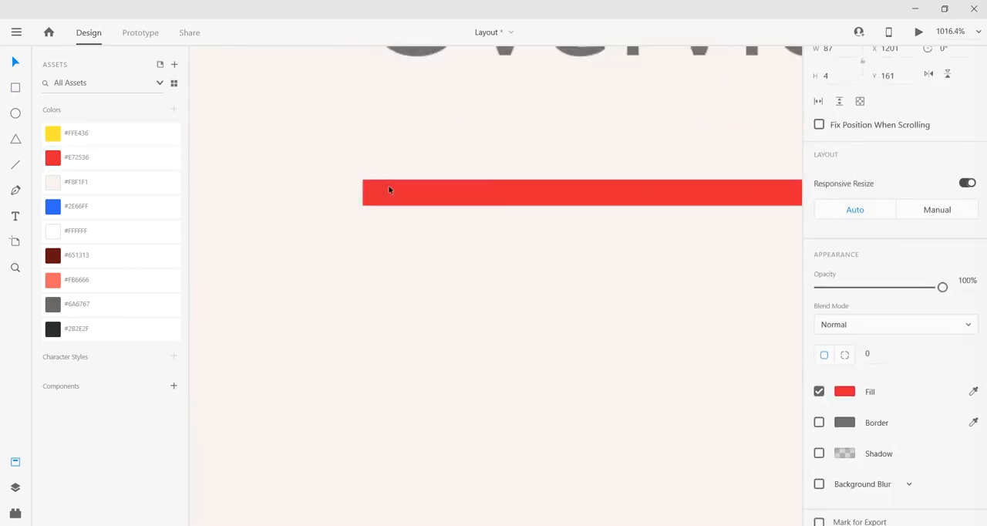
{"action": "left_click", "coordinate": [389, 190]}
{"action": "left_click_drag", "start_coordinate": [375, 192], "coordinate": [497, 221]}
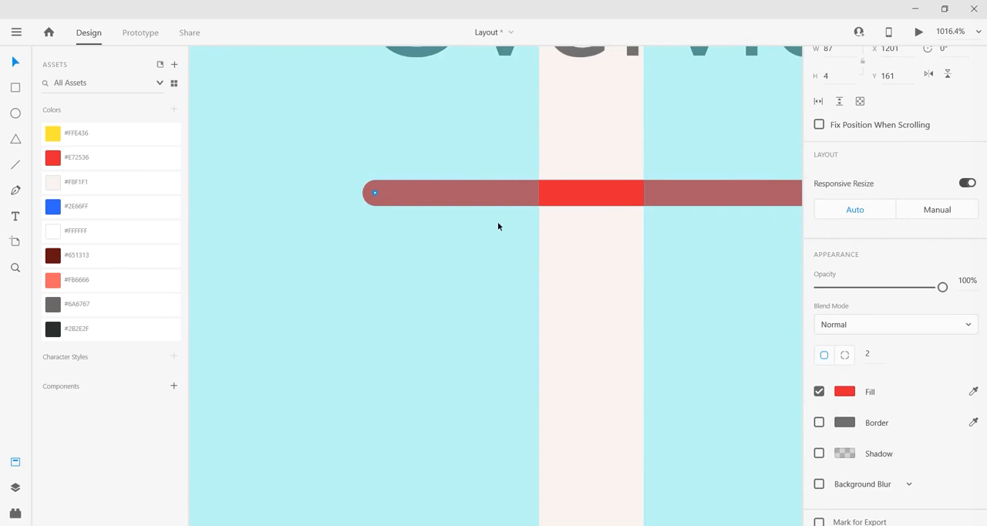
{"action": "key", "text": "alt"}
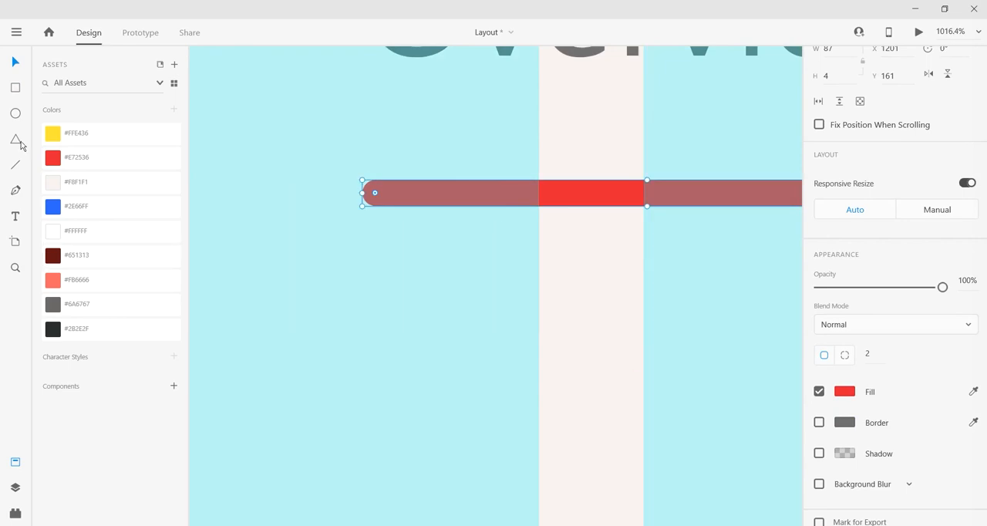
Step: Draw a small triangle about 15 by 12 over the middle of the bar and round its corners to radius 2
{"action": "scroll", "coordinate": [669, 195], "scroll_direction": "down", "scroll_amount": 5}
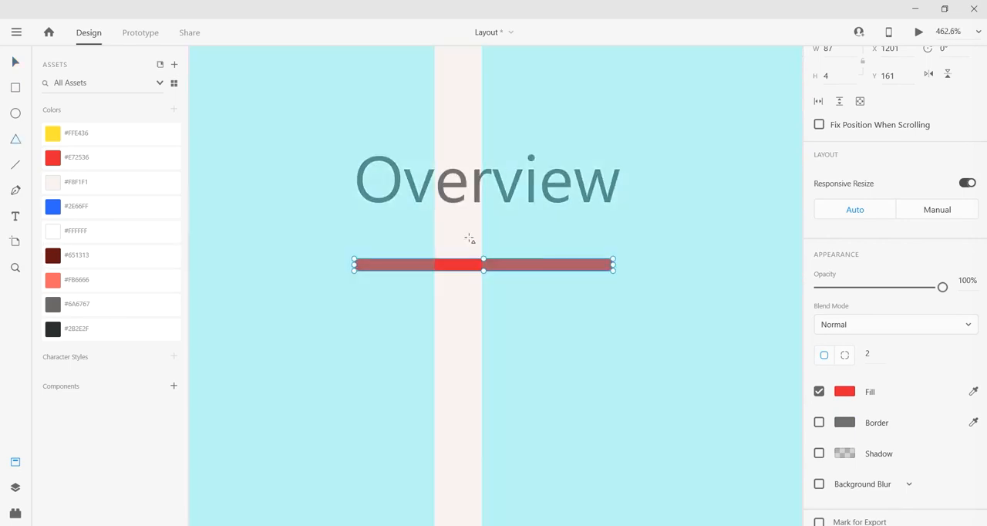
{"action": "left_click_drag", "start_coordinate": [470, 239], "coordinate": [470, 270]}
{"action": "scroll", "coordinate": [504, 265], "scroll_direction": "up", "scroll_amount": 3}
{"action": "left_click_drag", "start_coordinate": [494, 226], "coordinate": [507, 214]}
{"action": "left_click_drag", "start_coordinate": [468, 254], "coordinate": [460, 259]}
Step: Remove the triangle's border and fill it with the red #E72536 colour asset
{"action": "left_click", "coordinate": [820, 424]}
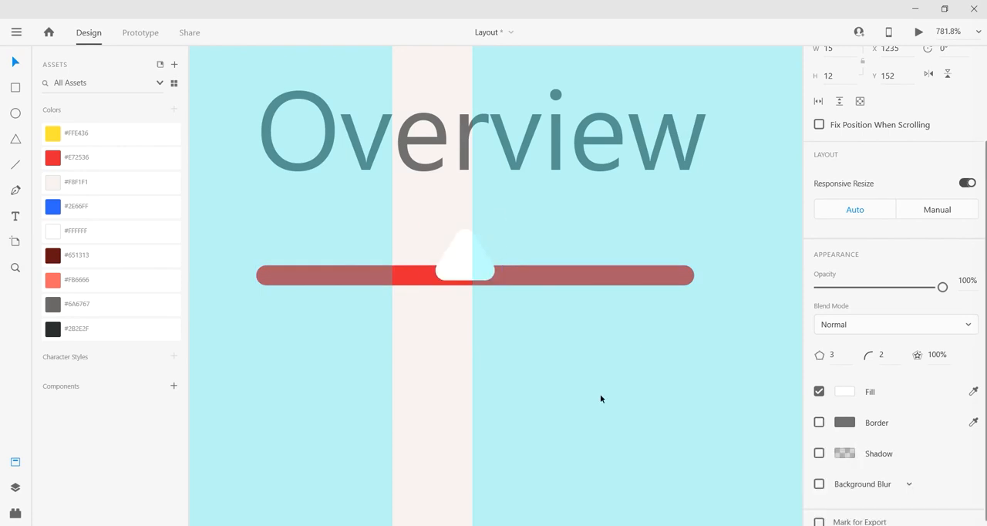
{"action": "left_click", "coordinate": [86, 258]}
{"action": "left_click", "coordinate": [108, 157]}
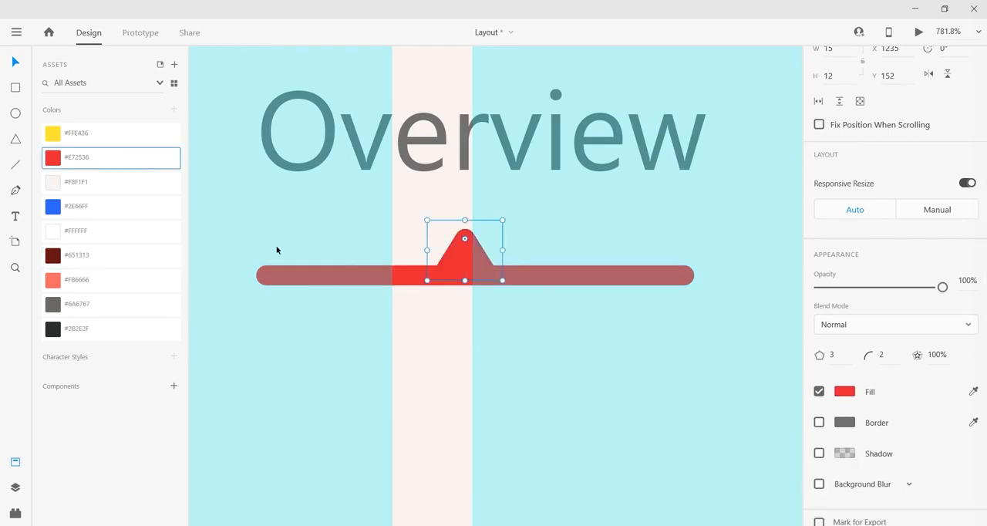
Step: Align the triangle and the bar on their horizontal centres and group the two shapes
{"action": "left_click", "coordinate": [415, 271], "text": "shift"}
{"action": "key", "text": "ctrl+g"}
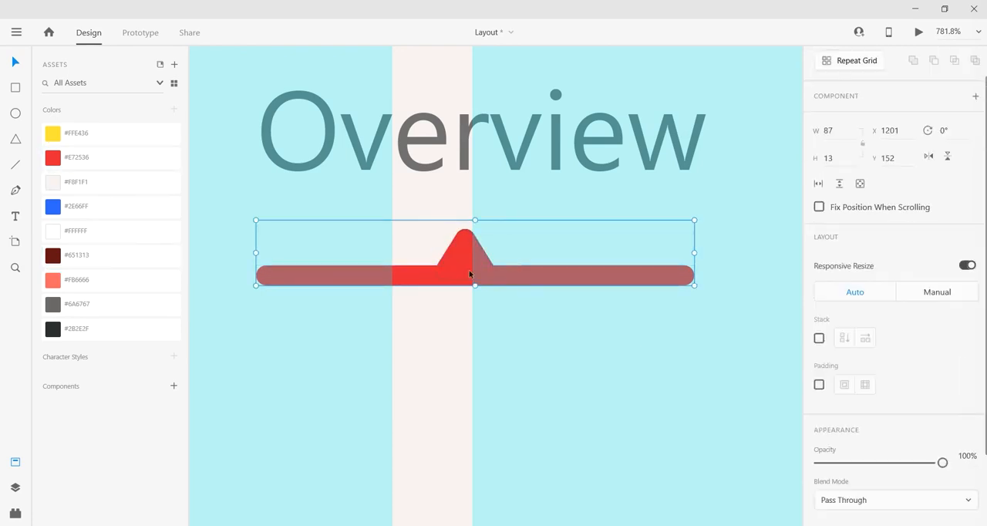
{"action": "left_click_drag", "start_coordinate": [469, 270], "coordinate": [482, 274]}
{"action": "key", "text": "Left"}
{"action": "key", "text": "Left"}
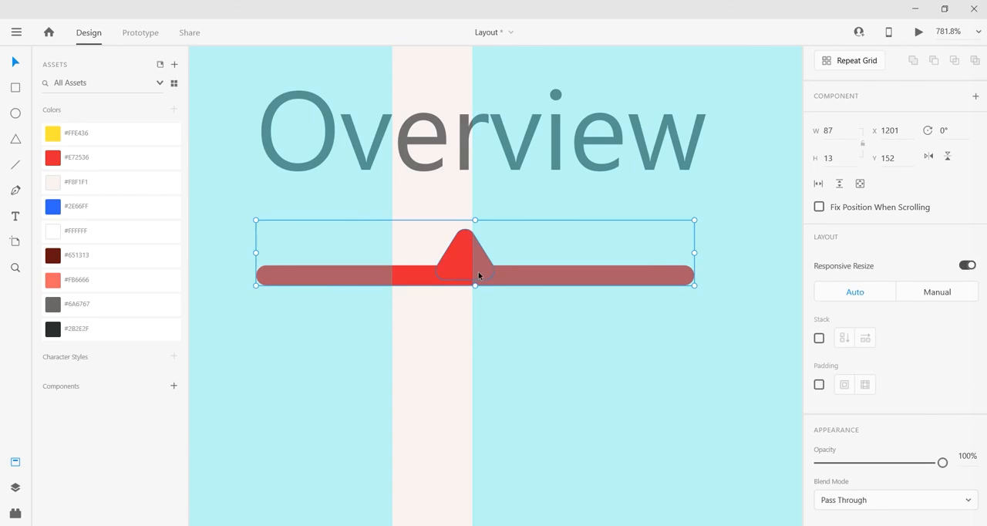
{"action": "key", "text": "ctrl+shift+g"}
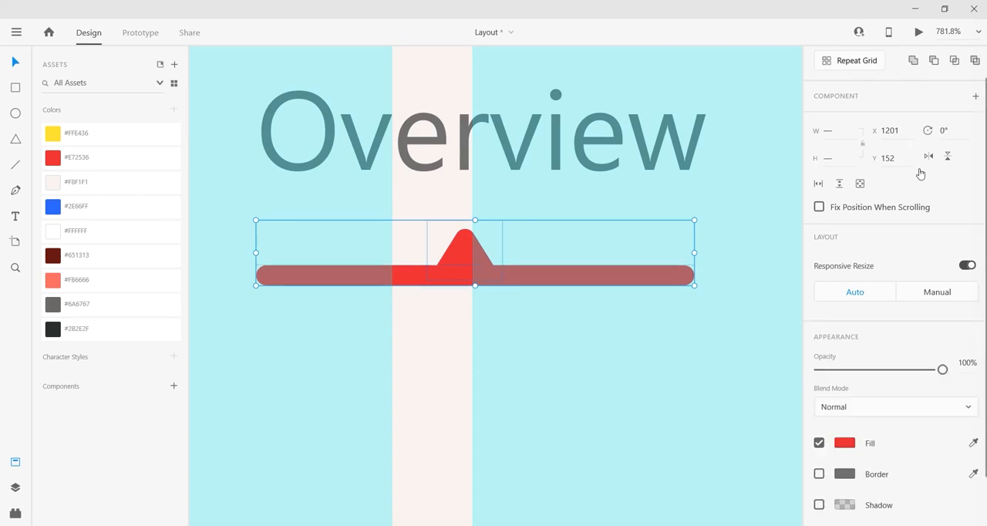
{"action": "scroll", "coordinate": [898, 168], "scroll_direction": "up", "scroll_amount": 1}
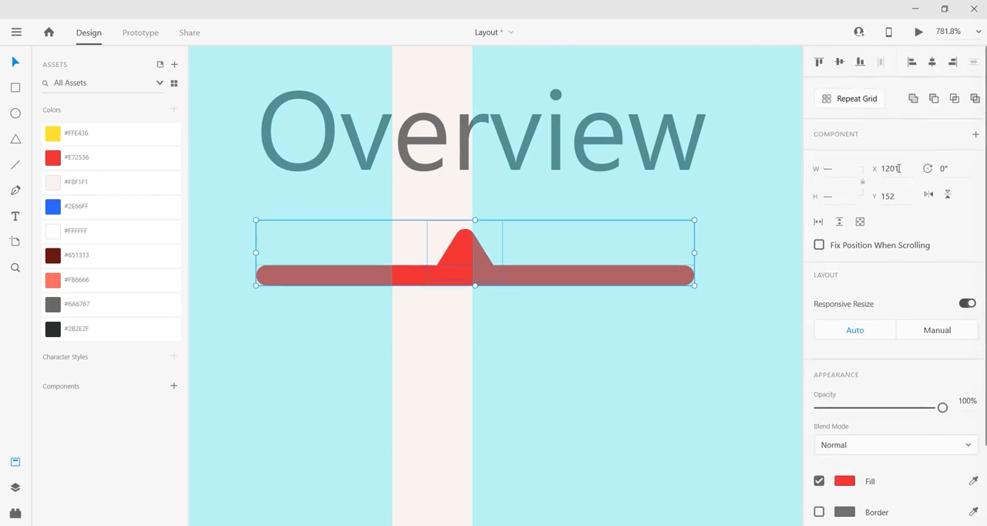
{"action": "left_click", "coordinate": [930, 65]}
{"action": "key", "text": "ctrl+g"}
Step: Examine the Overview marker and the whole header row at artboard scale
{"action": "scroll", "coordinate": [479, 248], "scroll_direction": "down", "scroll_amount": 4}
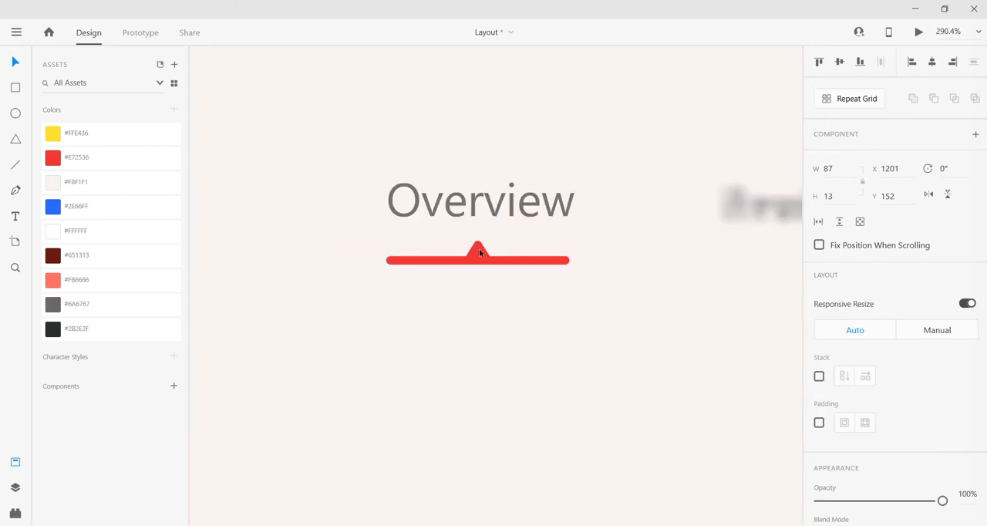
{"action": "left_click_drag", "start_coordinate": [502, 307], "coordinate": [501, 231]}
{"action": "scroll", "coordinate": [502, 231], "scroll_direction": "down", "scroll_amount": 3}
{"action": "left_click_drag", "start_coordinate": [531, 300], "coordinate": [503, 191]}
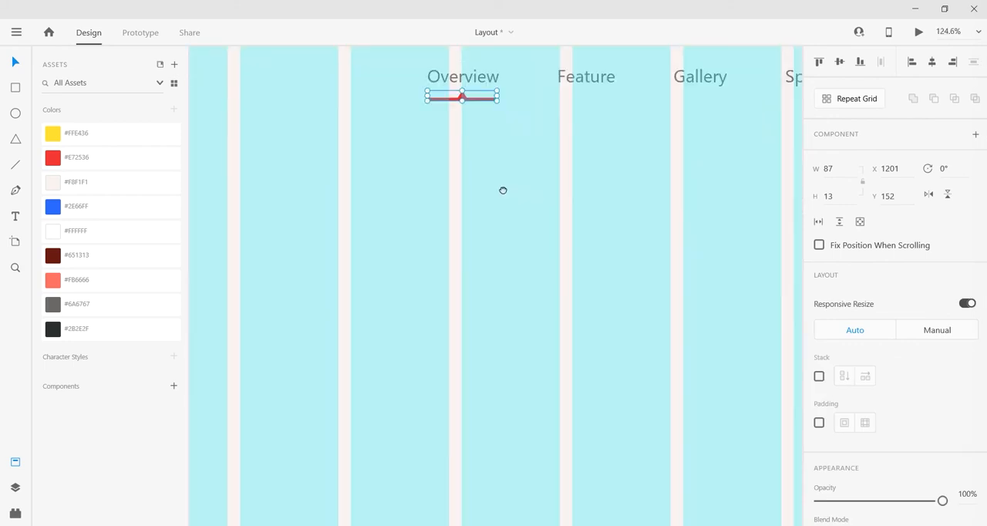
{"action": "scroll", "coordinate": [503, 191], "scroll_direction": "down", "scroll_amount": 5}
{"action": "key", "text": "ctrl+shift+apostrophe"}
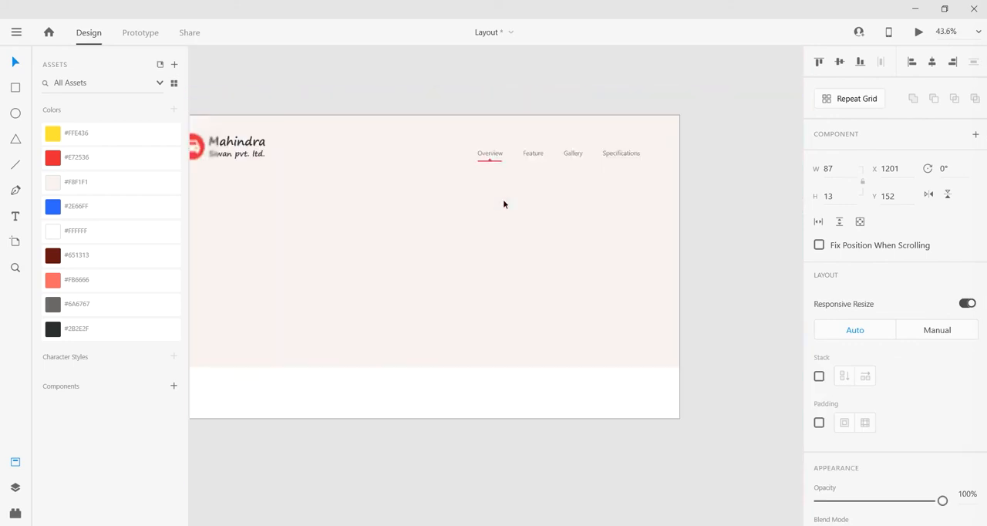
{"action": "key", "text": "ctrl+shift+apostrophe"}
{"action": "scroll", "coordinate": [525, 231], "scroll_direction": "left", "scroll_amount": 2}
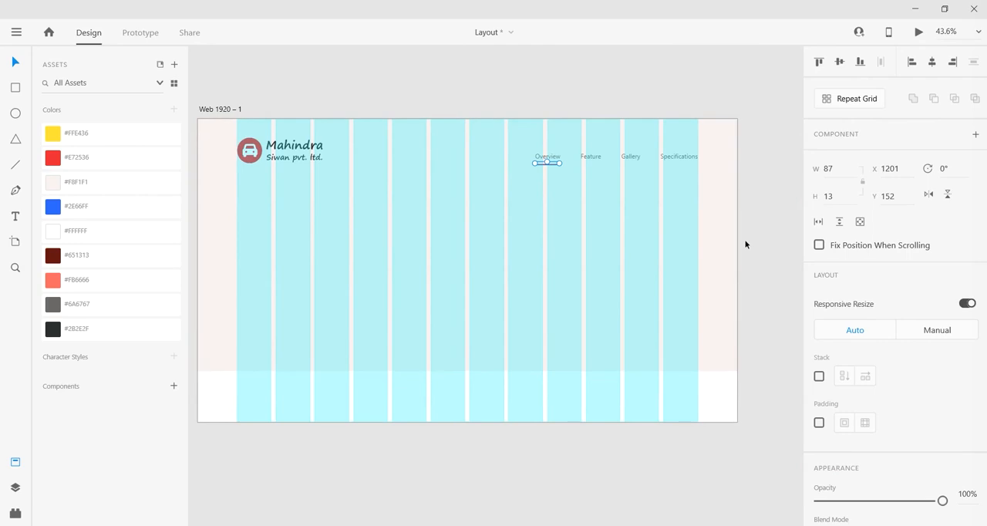
Step: Turn off the layout grid of the Web 1920 – 1 artboard
{"action": "left_click", "coordinate": [721, 202]}
{"action": "left_click", "coordinate": [728, 408]}
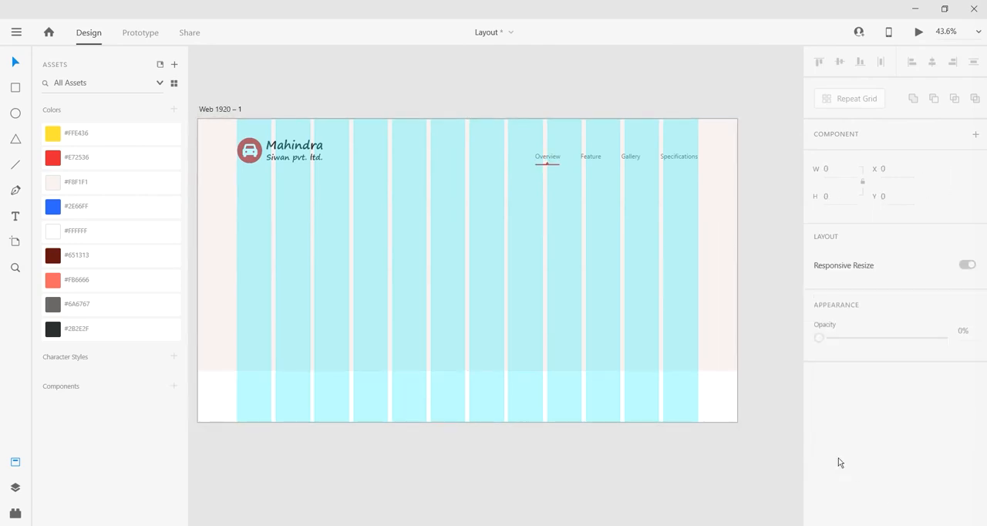
{"action": "left_click", "coordinate": [711, 396]}
{"action": "scroll", "coordinate": [823, 429], "scroll_direction": "down", "scroll_amount": 2}
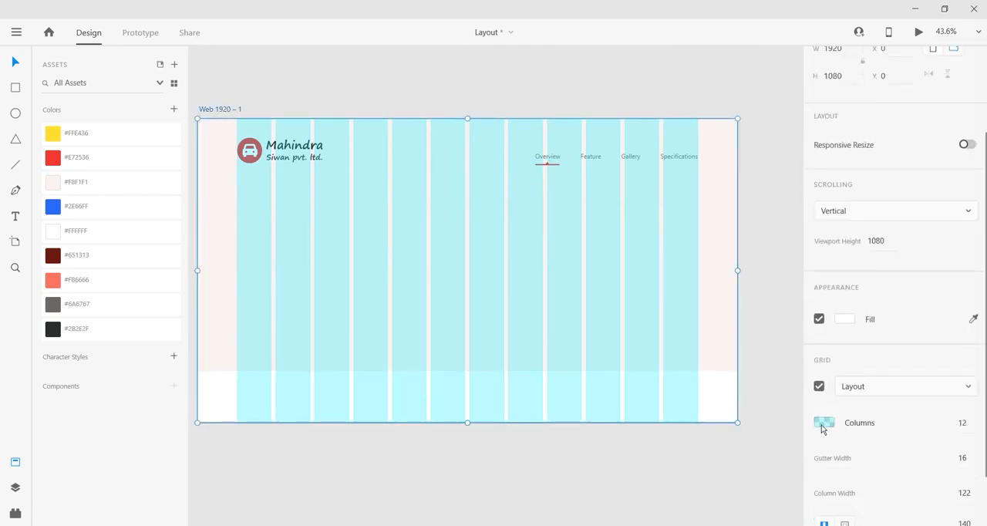
{"action": "left_click", "coordinate": [819, 386]}
{"action": "left_click", "coordinate": [753, 214]}
{"action": "left_click_drag", "start_coordinate": [566, 248], "coordinate": [574, 247]}
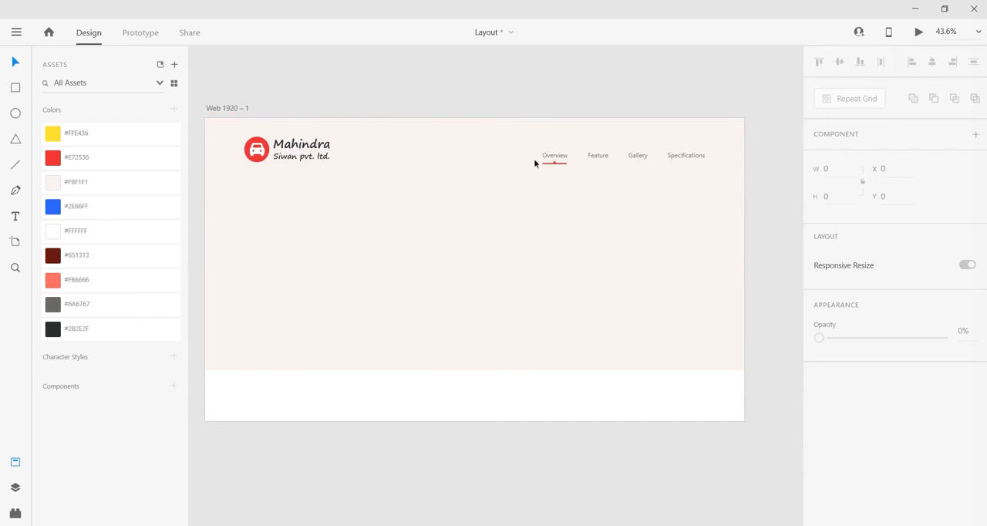
Step: Group the header menu labels together with the red Overview marker
{"action": "left_click_drag", "start_coordinate": [518, 88], "coordinate": [700, 167]}
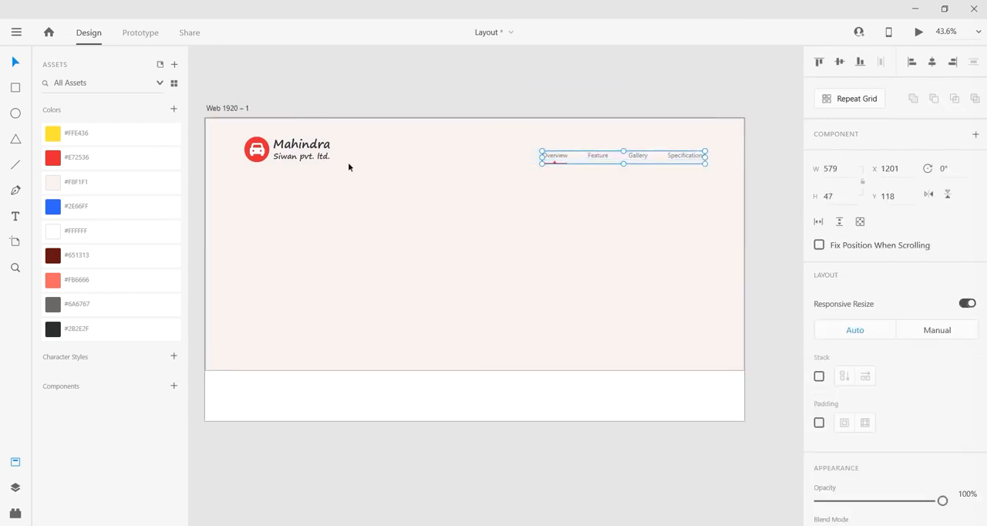
Step: Align the Mahindra logo and the grouped header menu on their vertical middles
{"action": "left_click", "coordinate": [298, 145], "text": "shift"}
{"action": "left_click", "coordinate": [840, 63]}
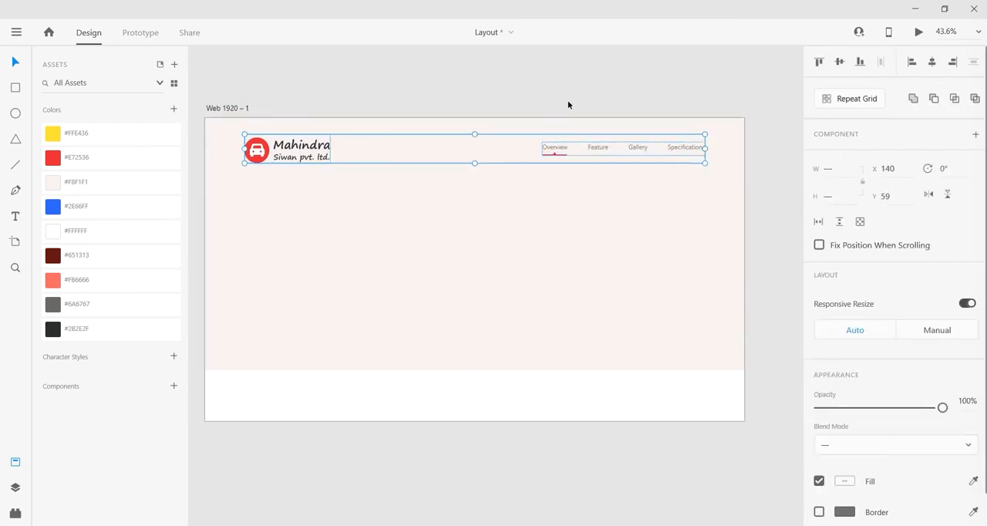
{"action": "left_click", "coordinate": [568, 104]}
Step: Draw a tall rectangle about 538 × 735 below the header menu, extending past the pink background
{"action": "left_click_drag", "start_coordinate": [506, 99], "coordinate": [516, 98]}
{"action": "left_click_drag", "start_coordinate": [621, 461], "coordinate": [617, 460]}
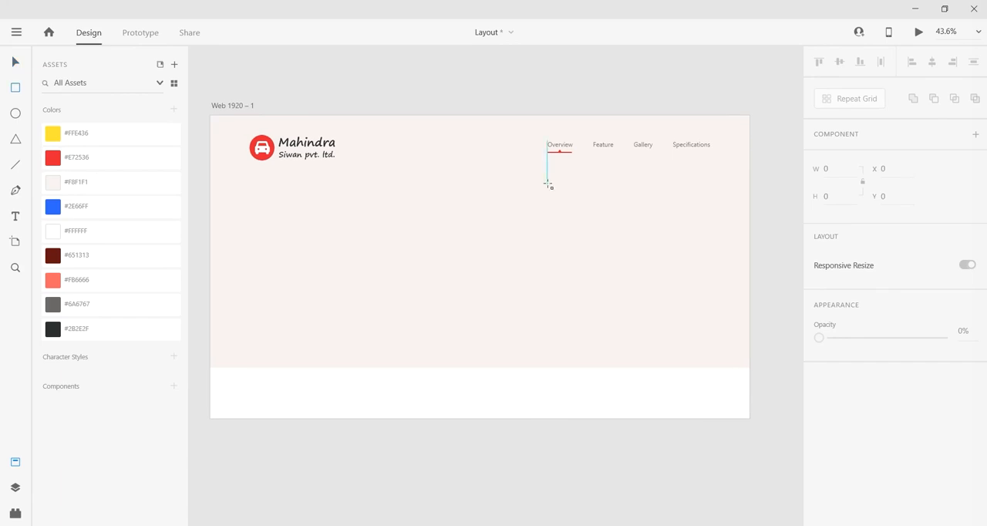
{"action": "left_click_drag", "start_coordinate": [548, 182], "coordinate": [713, 388]}
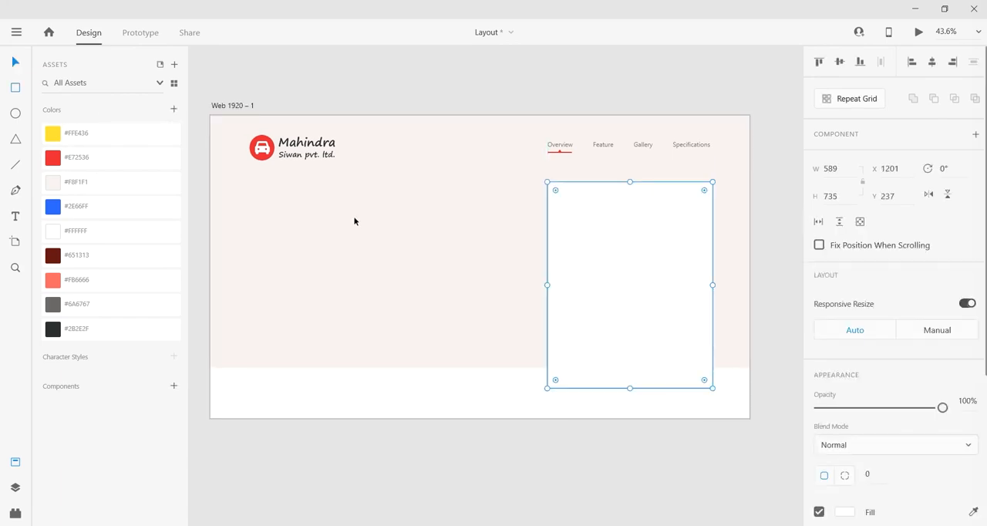
{"action": "left_click_drag", "start_coordinate": [547, 285], "coordinate": [562, 287]}
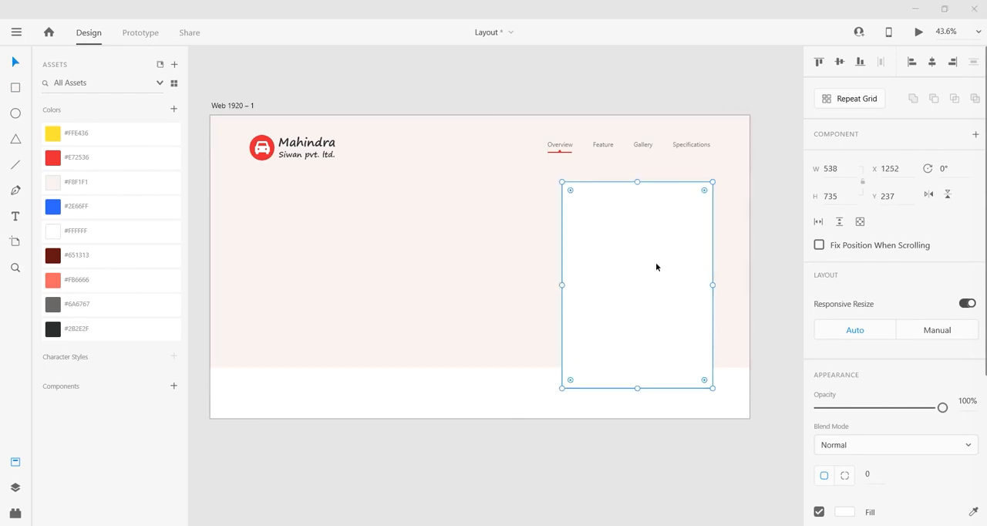
Step: Set the rectangle to 560 wide and 825 high and place it at X 1220, Y 197, flush with the menu's right edge
{"action": "left_click", "coordinate": [843, 168]}
{"action": "type", "text": "560"}
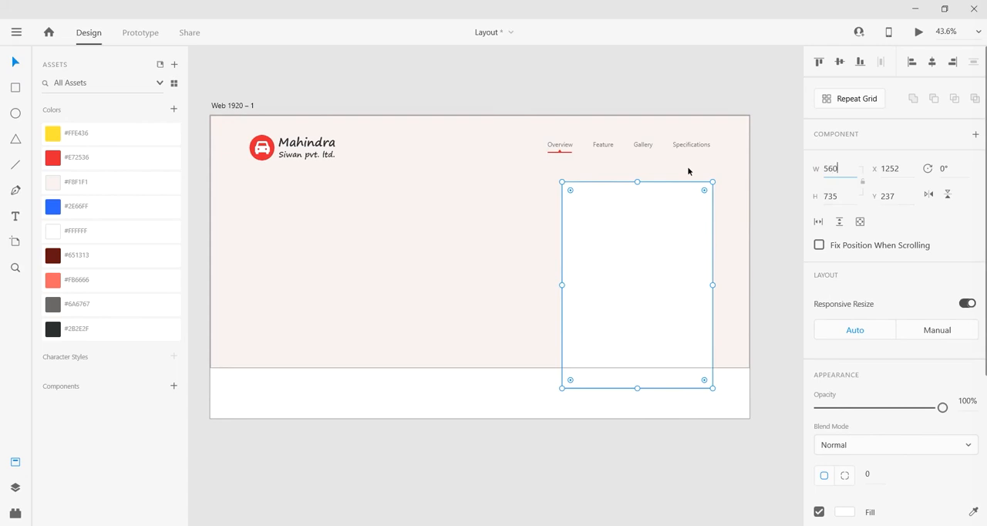
{"action": "key", "text": "Return"}
{"action": "key", "text": "Tab"}
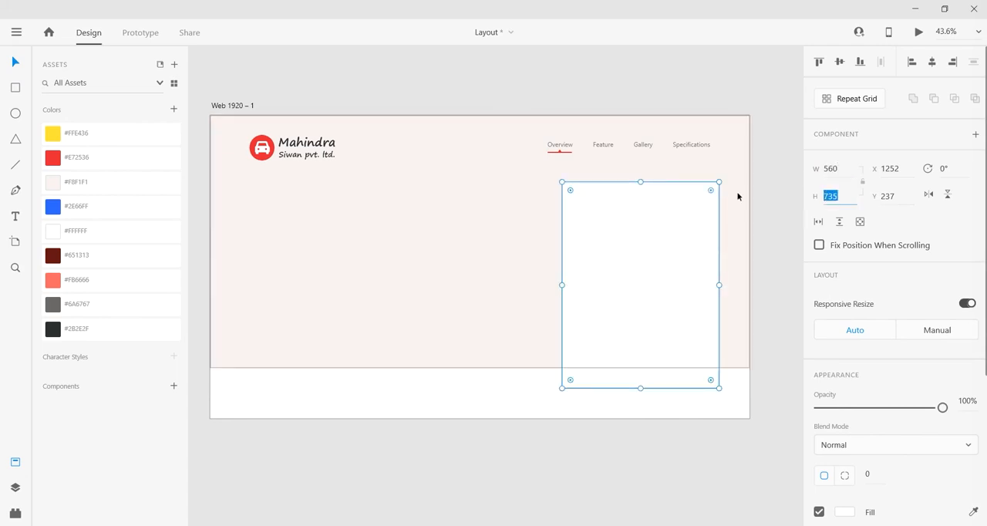
{"action": "type", "text": "825"}
{"action": "key", "text": "Return"}
{"action": "left_click", "coordinate": [691, 423]}
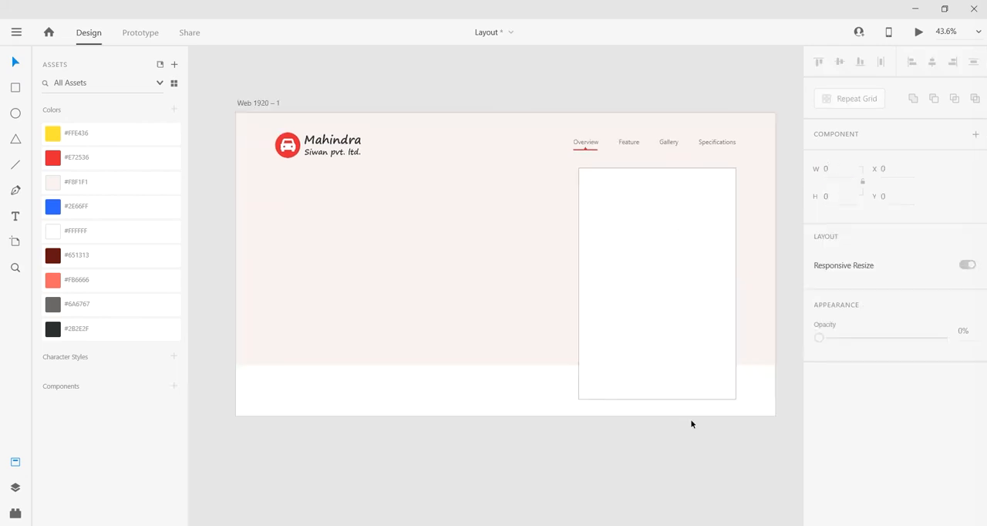
Step: Fill the tall rectangle with the saved colour #FB6666
{"action": "left_click", "coordinate": [648, 316]}
{"action": "left_click", "coordinate": [77, 279]}
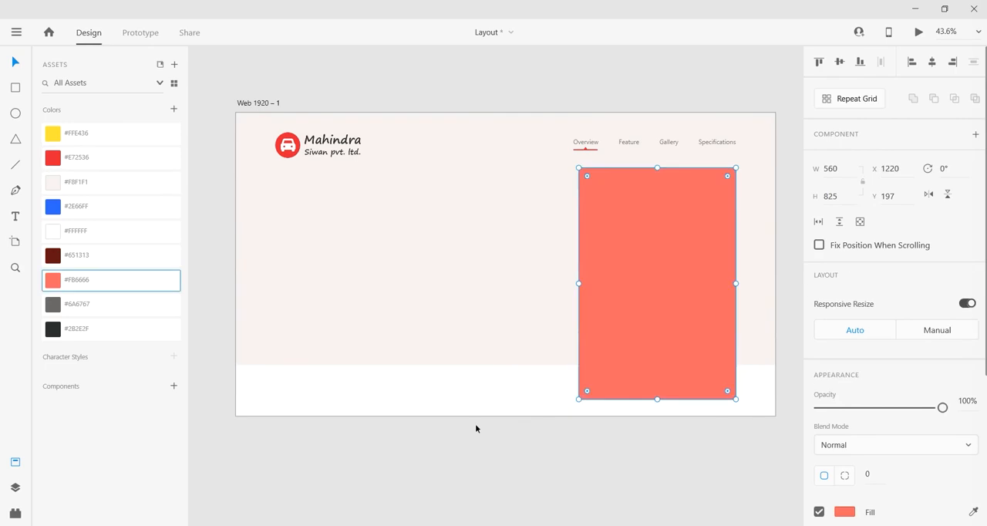
{"action": "left_click", "coordinate": [300, 93]}
Step: Switch to File Explorer and copy the side-view jeep image from the 26 July 2020 Wrangler Unlimited folder, returning to Adobe XD
{"action": "key", "text": "alt+Tab"}
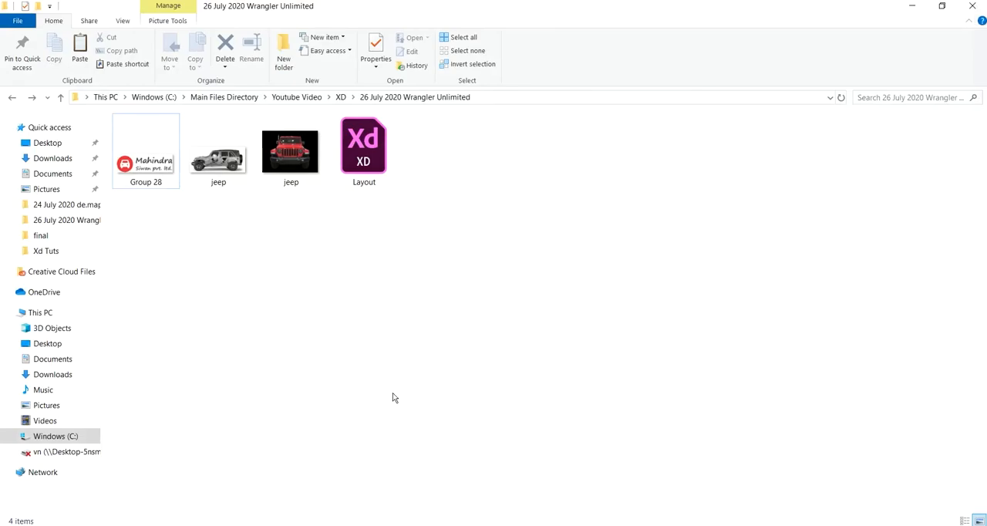
{"action": "left_click", "coordinate": [223, 161]}
{"action": "right_click", "coordinate": [228, 162]}
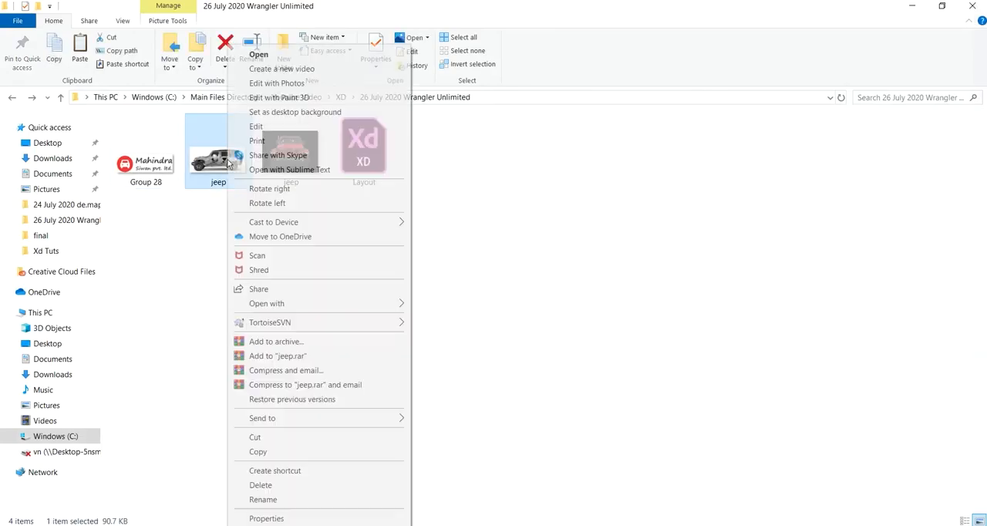
{"action": "left_click", "coordinate": [245, 455]}
{"action": "key", "text": "alt+Tab"}
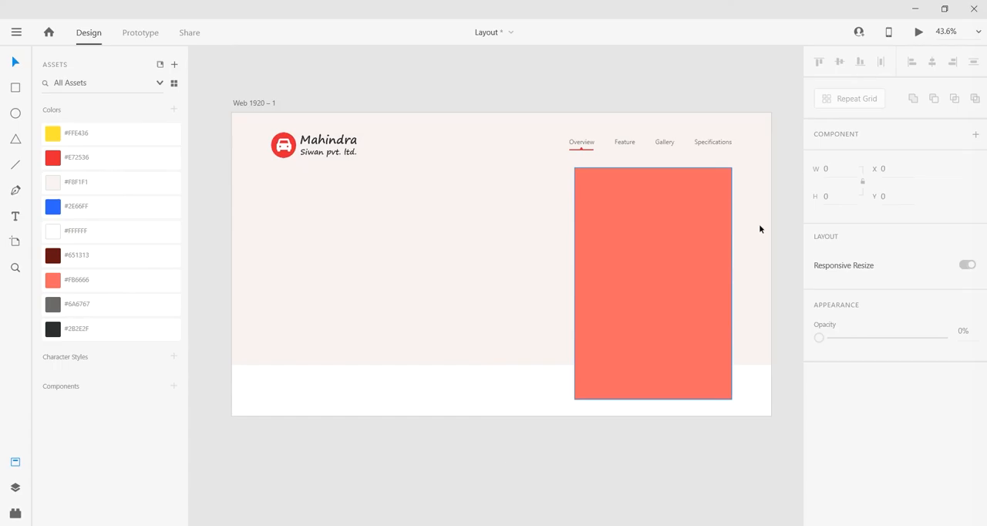
Step: Paste the jeep image onto the artboard and enlarge it to about 1625 × 757, overlapping the coral rectangle
{"action": "key", "text": "ctrl+v"}
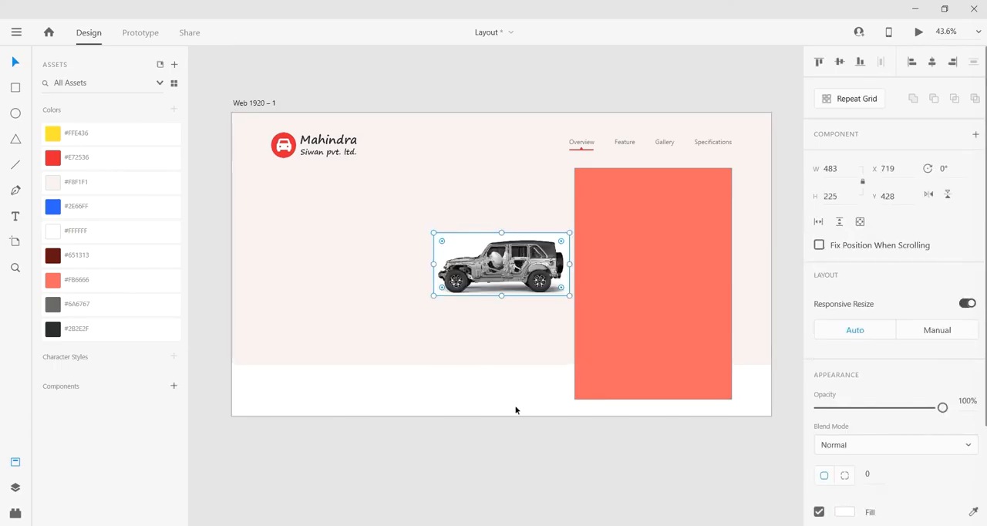
{"action": "left_click_drag", "start_coordinate": [570, 296], "coordinate": [723, 416]}
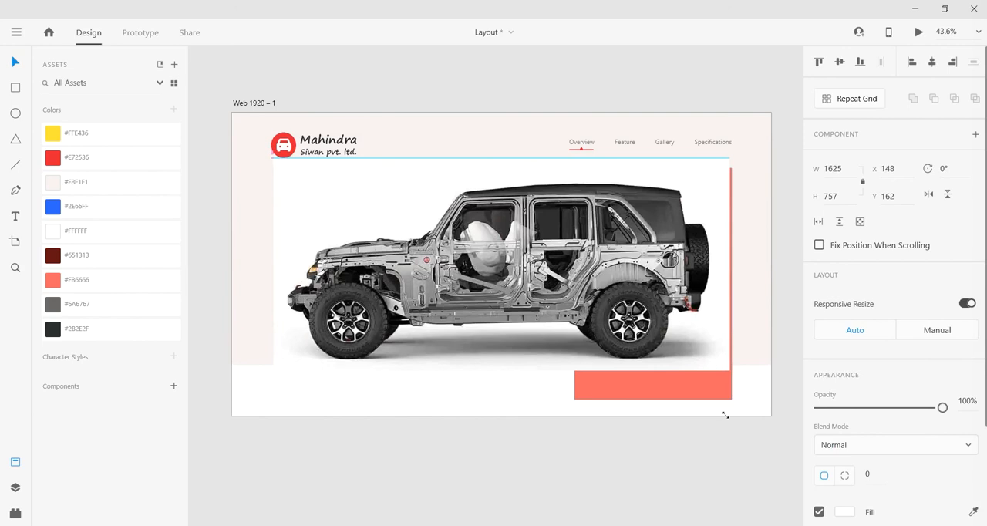
{"action": "mouse_move", "coordinate": [684, 315]}
{"action": "left_mouse_down"}
{"action": "mouse_move", "coordinate": [680, 329]}
{"action": "mouse_move", "coordinate": [677, 319]}
{"action": "left_mouse_up"}
Step: Copy the coral rectangle and paste the duplicate in place above the jeep image
{"action": "left_click", "coordinate": [728, 227]}
{"action": "right_click", "coordinate": [728, 227]}
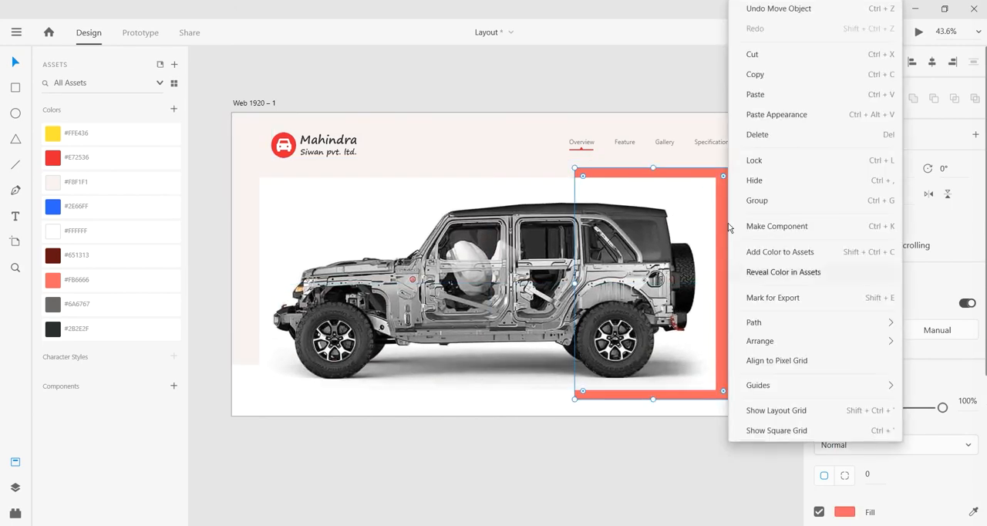
{"action": "left_click", "coordinate": [762, 77]}
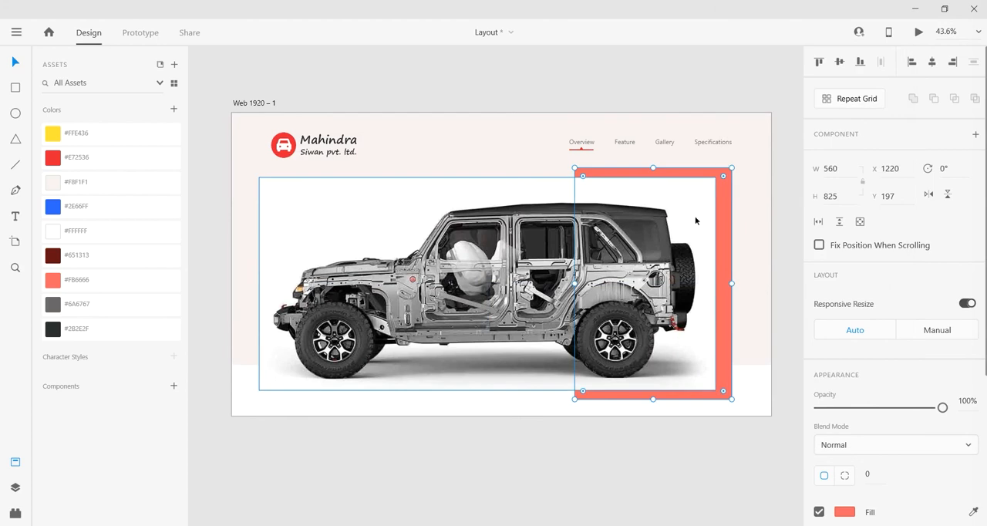
{"action": "right_click", "coordinate": [728, 197]}
{"action": "left_click", "coordinate": [756, 95]}
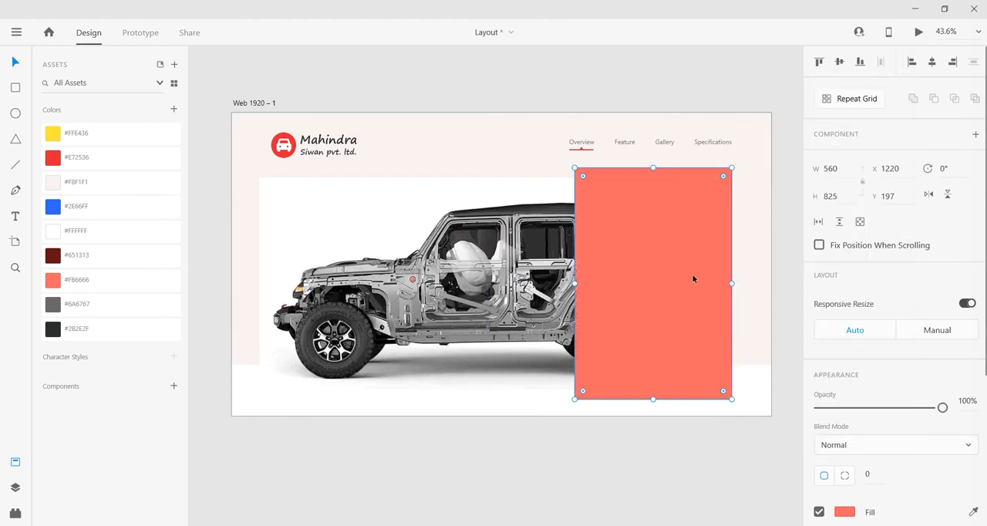
Step: Shift the jeep image to start at X 140 and mask it with the duplicate rectangle
{"action": "left_click_drag", "start_coordinate": [536, 298], "coordinate": [548, 298]}
{"action": "left_click", "coordinate": [611, 274], "text": "shift"}
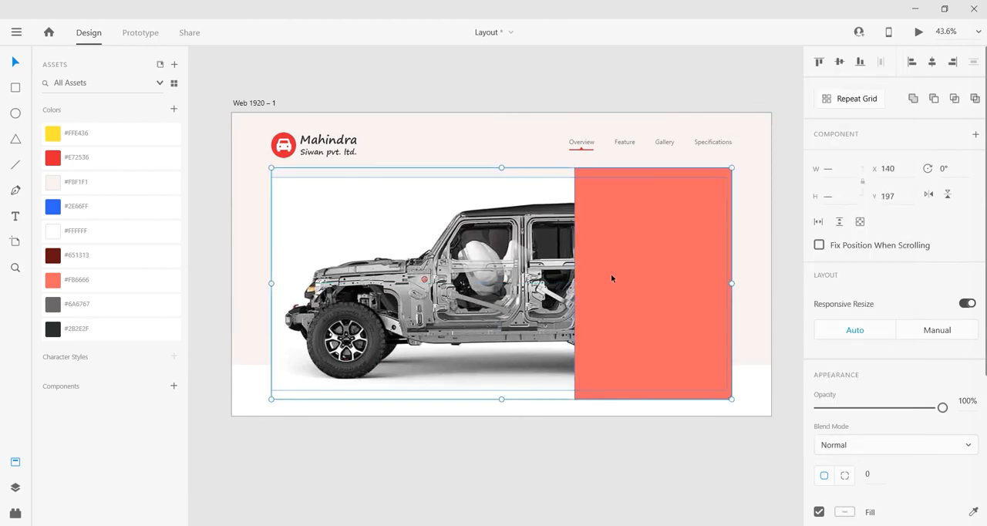
{"action": "right_click", "coordinate": [652, 308]}
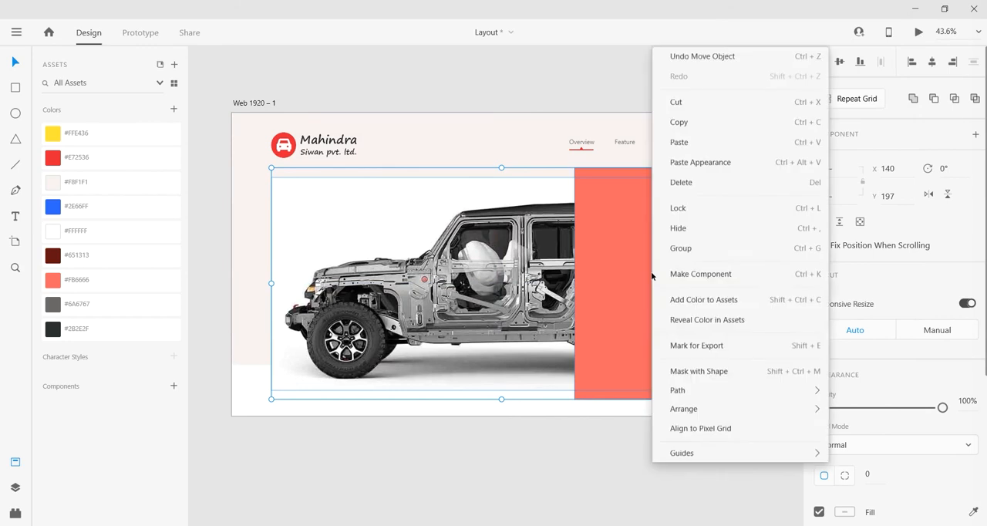
{"action": "left_click", "coordinate": [701, 324]}
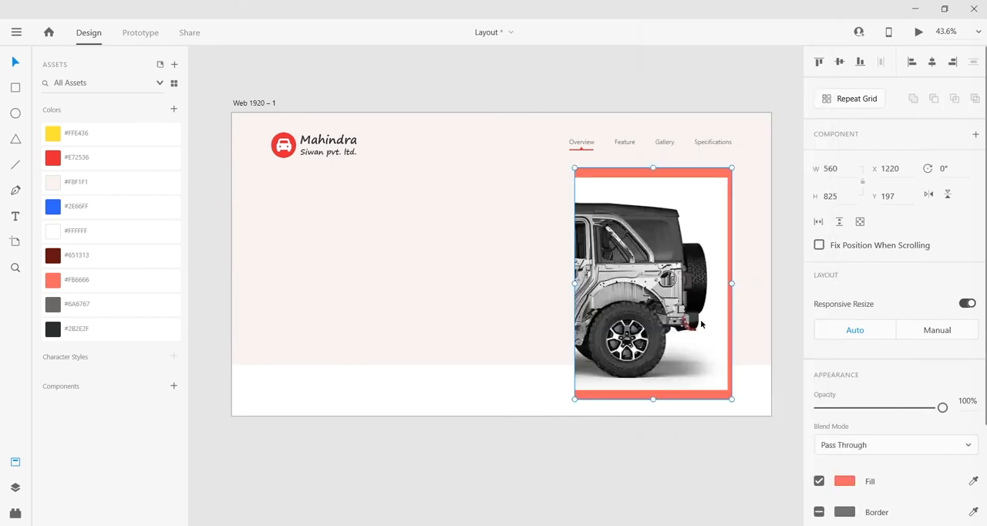
Step: Inside the mask, reposition the jeep image and enlarge it to about 1913 × 891 so it fills the panel
{"action": "double_click", "coordinate": [665, 296]}
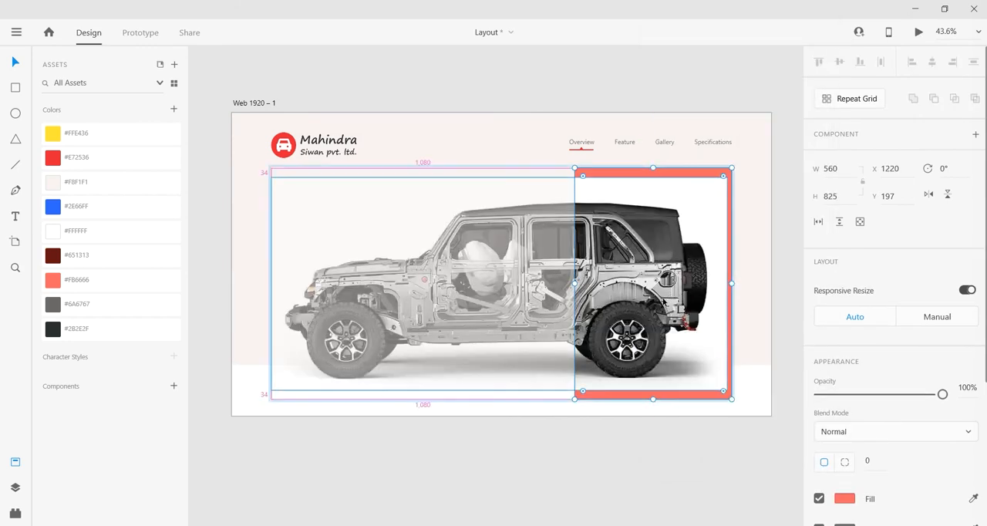
{"action": "left_click_drag", "start_coordinate": [325, 371], "coordinate": [367, 371]}
{"action": "left_click_drag", "start_coordinate": [313, 390], "coordinate": [265, 408]}
Step: Set the opacity of the masked jeep image to 10%
{"action": "left_click", "coordinate": [964, 388]}
{"action": "type", "text": "10"}
{"action": "key", "text": "Return"}
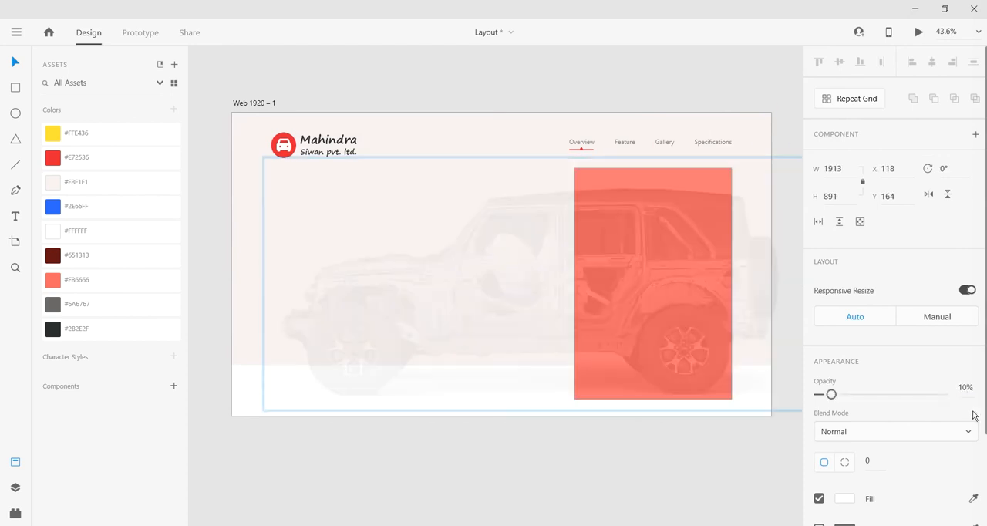
{"action": "left_click", "coordinate": [672, 459]}
Step: Select the jeep image inside the mask and lower its opacity to 7%
{"action": "left_click", "coordinate": [674, 285]}
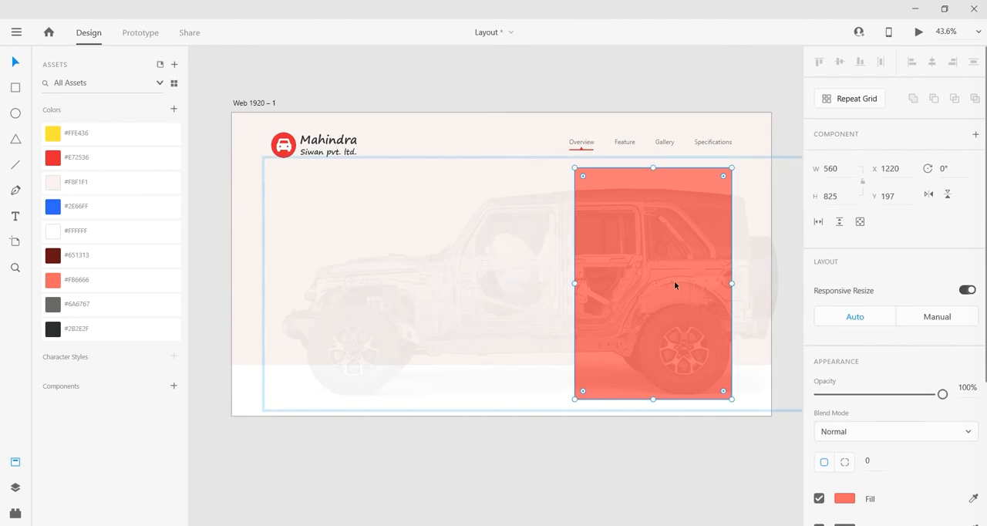
{"action": "left_click", "coordinate": [660, 290]}
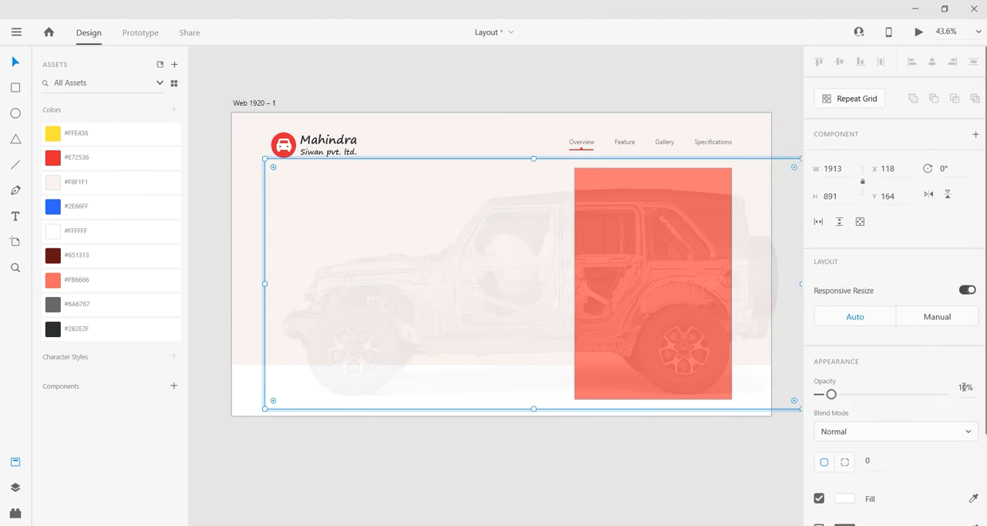
{"action": "left_click_drag", "start_coordinate": [967, 387], "coordinate": [944, 391]}
{"action": "type", "text": "7"}
{"action": "key", "text": "Return"}
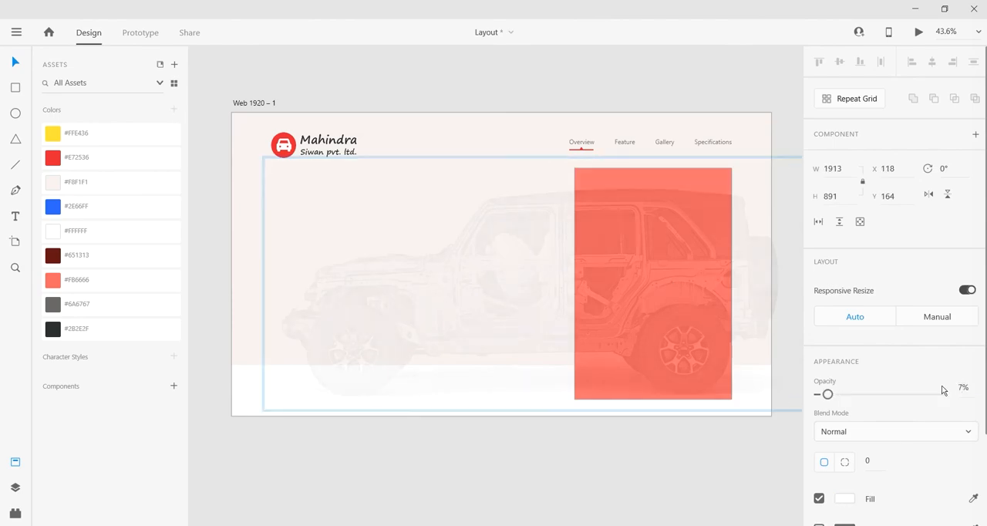
{"action": "left_click", "coordinate": [655, 450]}
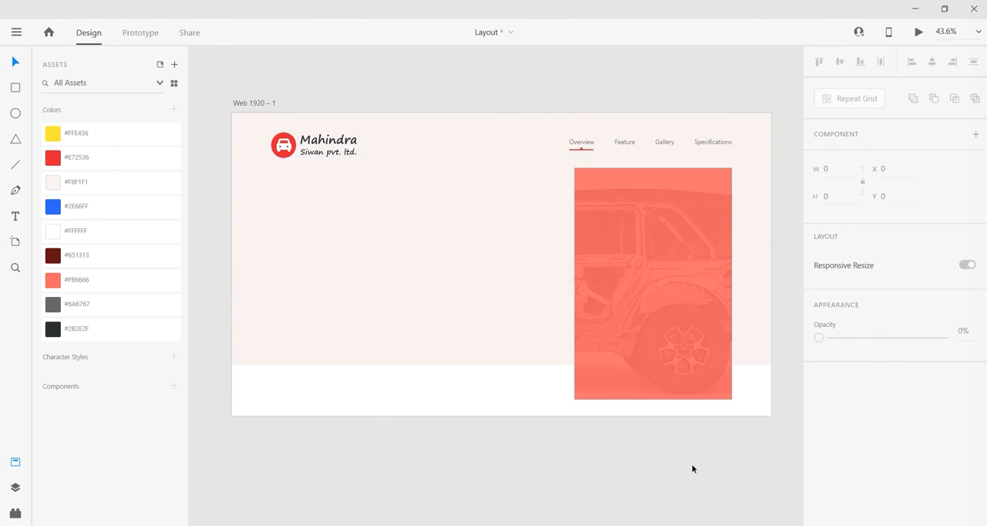
Step: Move the masked jeep image down to Y 223, exposing the coral rectangle beneath, and check both objects' appearance settings
{"action": "scroll", "coordinate": [689, 467], "scroll_direction": "right", "scroll_amount": 1}
{"action": "left_click", "coordinate": [658, 204]}
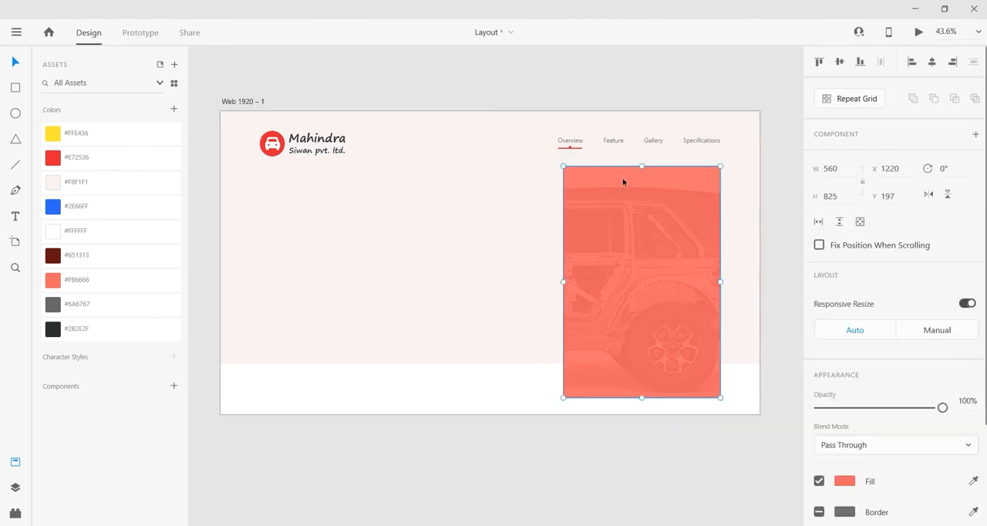
{"action": "left_click_drag", "start_coordinate": [644, 175], "coordinate": [644, 183]}
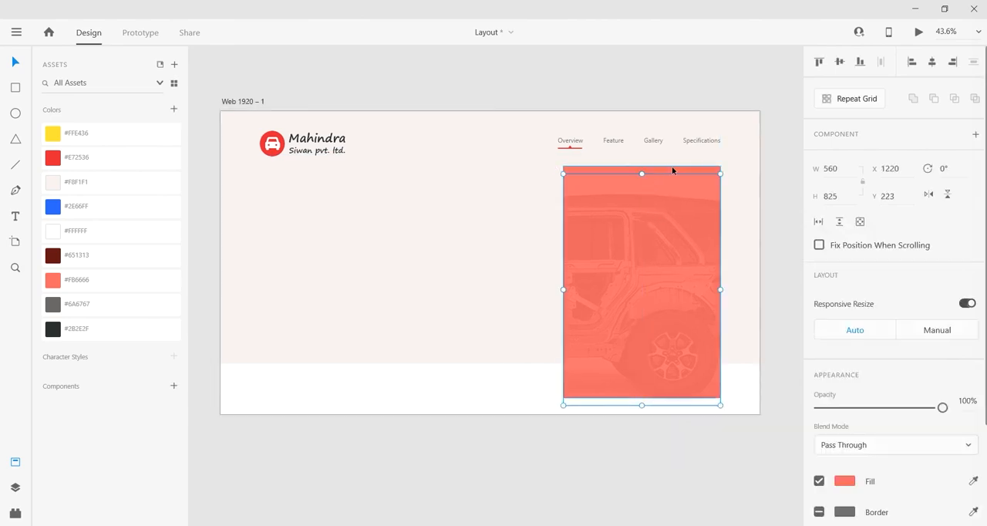
{"action": "left_click", "coordinate": [673, 169], "text": "shift"}
{"action": "scroll", "coordinate": [899, 404], "scroll_direction": "down", "scroll_amount": 3}
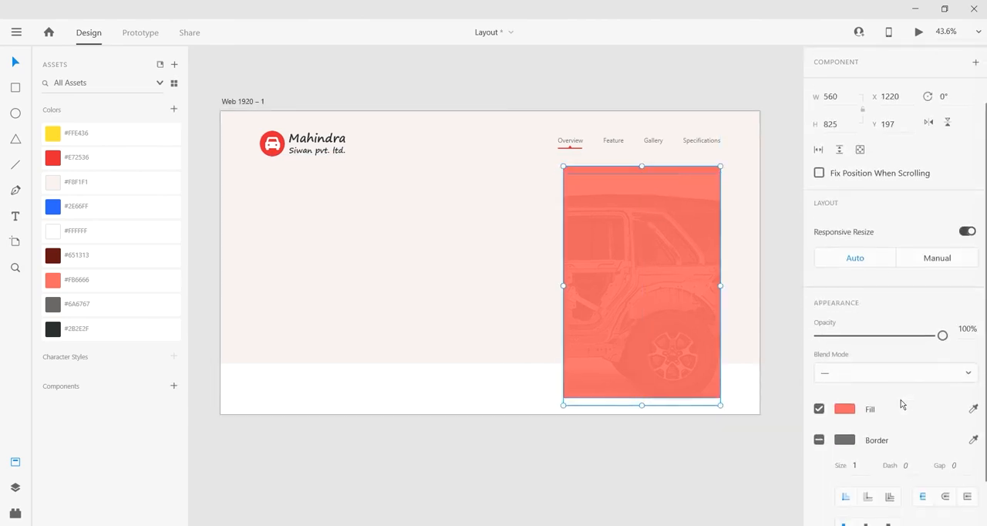
{"action": "scroll", "coordinate": [900, 403], "scroll_direction": "down", "scroll_amount": 2}
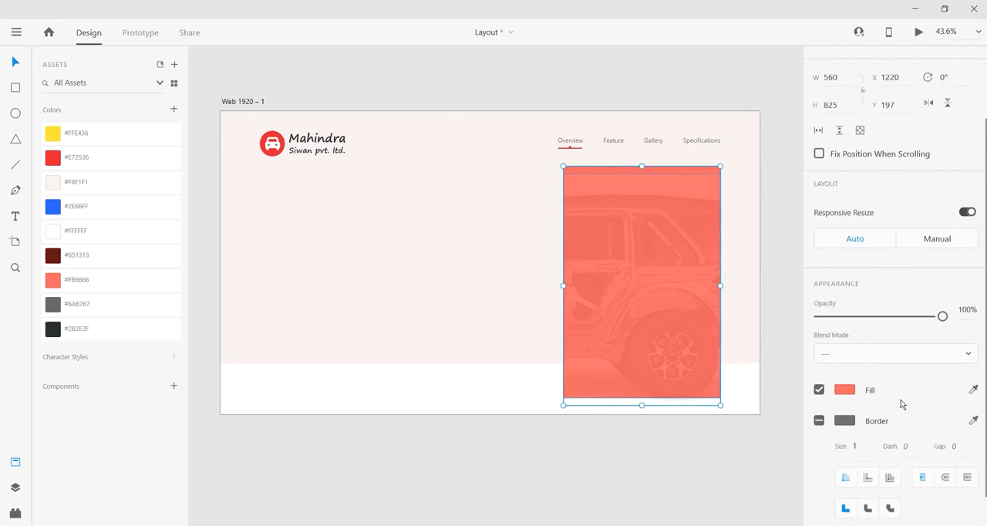
{"action": "left_click", "coordinate": [680, 444]}
Step: Round the corners of the underlying coral rectangle with a radius of 20
{"action": "left_click", "coordinate": [644, 169]}
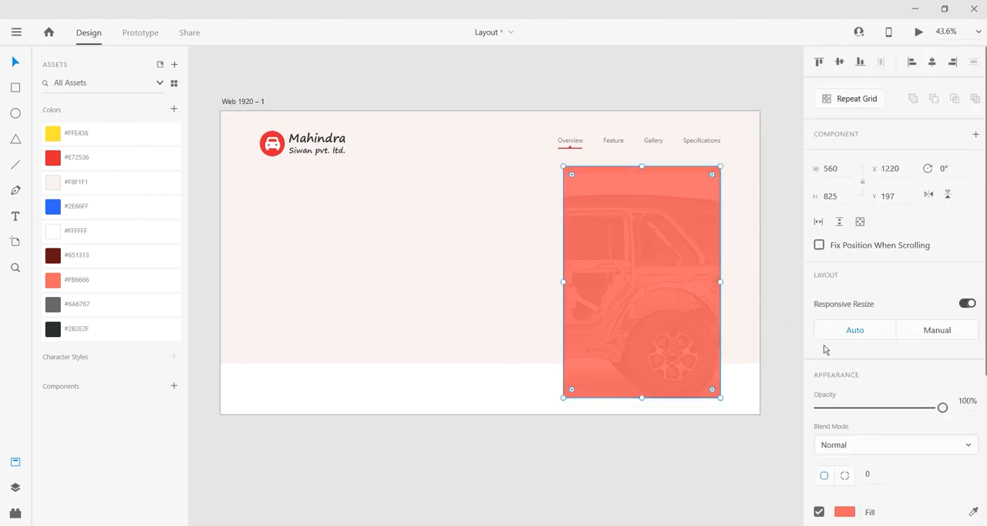
{"action": "left_click", "coordinate": [868, 474]}
{"action": "type", "text": "20"}
{"action": "key", "text": "Return"}
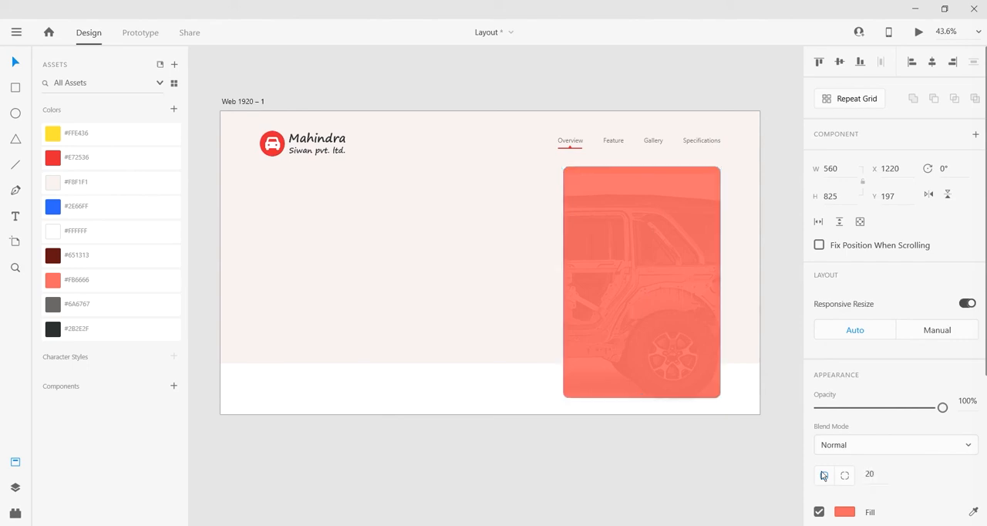
{"action": "left_click", "coordinate": [700, 430]}
Step: Move the masked jeep image back onto the coral rectangle at X 1220, Y 197
{"action": "left_click", "coordinate": [649, 305]}
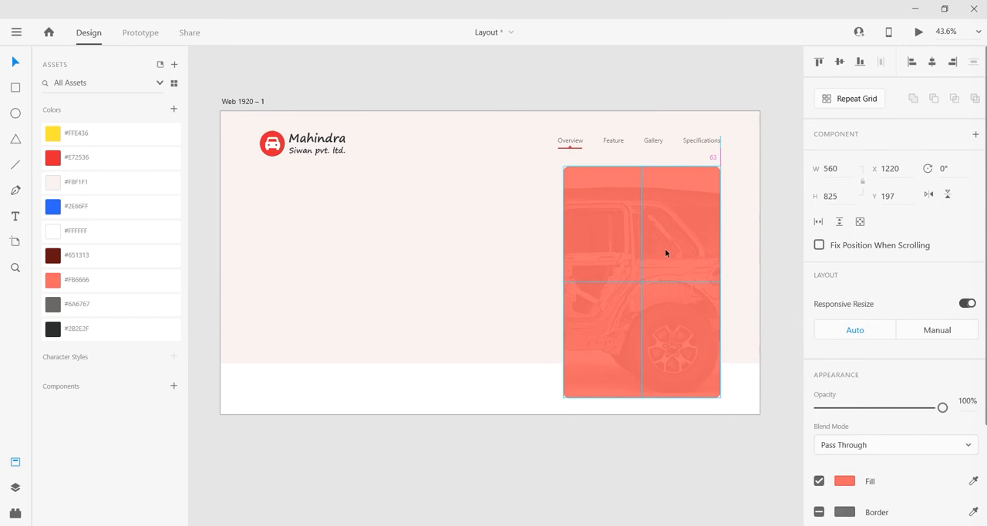
{"action": "double_click", "coordinate": [665, 252]}
{"action": "left_click", "coordinate": [669, 434]}
Step: Select the masked jeep image and the coral rectangle together and turn off their borders
{"action": "scroll", "coordinate": [669, 433], "scroll_direction": "up", "scroll_amount": 2}
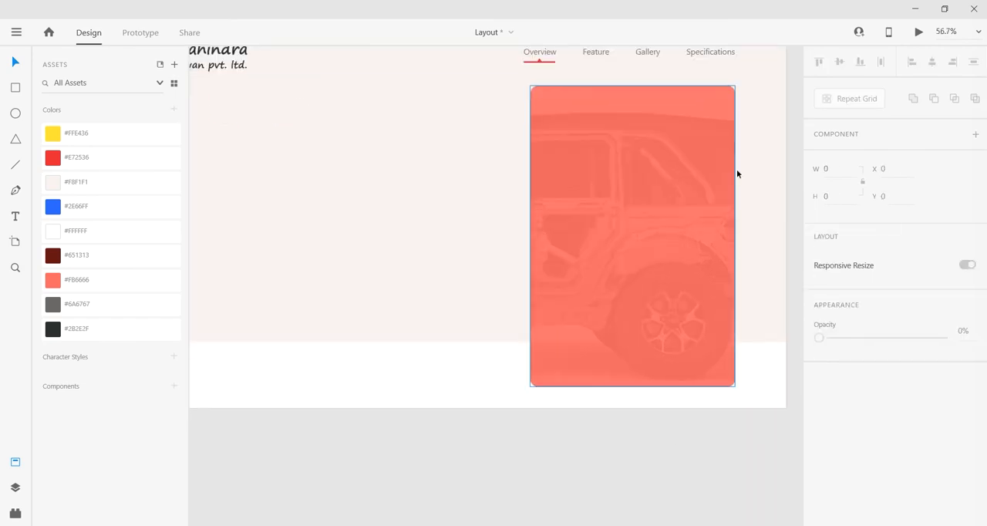
{"action": "scroll", "coordinate": [617, 256], "scroll_direction": "down", "scroll_amount": 2}
{"action": "left_click", "coordinate": [683, 205]}
{"action": "scroll", "coordinate": [829, 498], "scroll_direction": "down", "scroll_amount": 1}
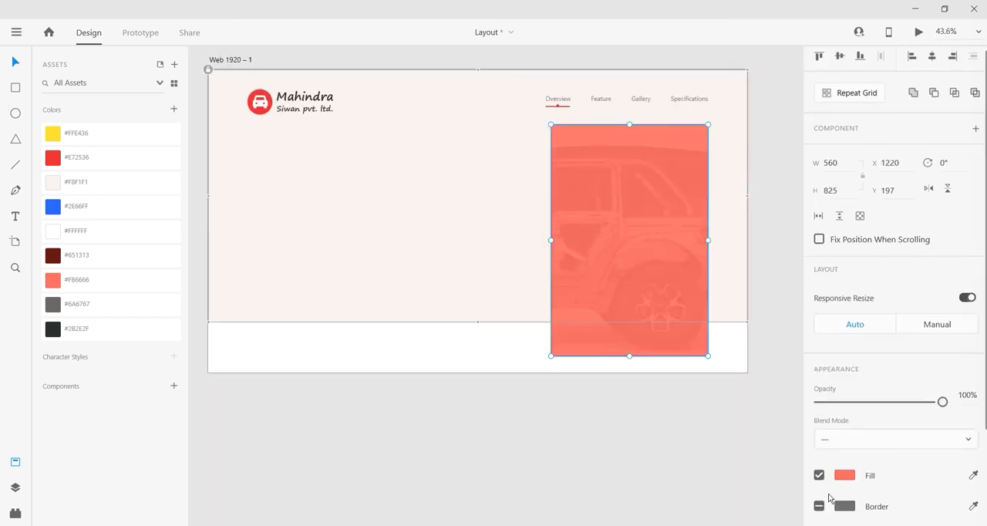
{"action": "left_click", "coordinate": [819, 463]}
{"action": "left_click", "coordinate": [819, 467]}
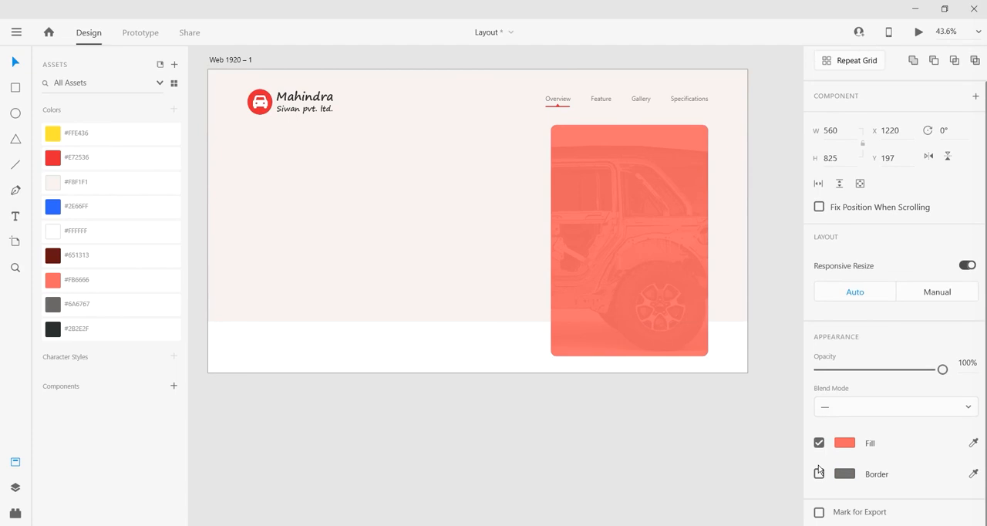
Step: Copy the front-view red jeep image from the 26 July 2020 Wrangler Unlimited folder in File Explorer and paste it into the Adobe XD artboard
{"action": "left_click", "coordinate": [654, 417]}
{"action": "left_click_drag", "start_coordinate": [675, 413], "coordinate": [674, 434]}
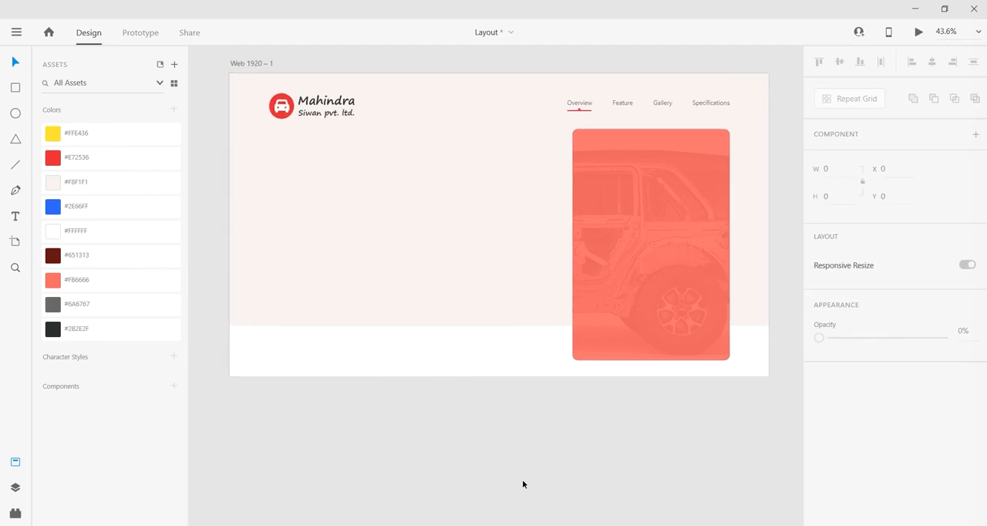
{"action": "key", "text": "alt+Tab"}
{"action": "left_click", "coordinate": [272, 150]}
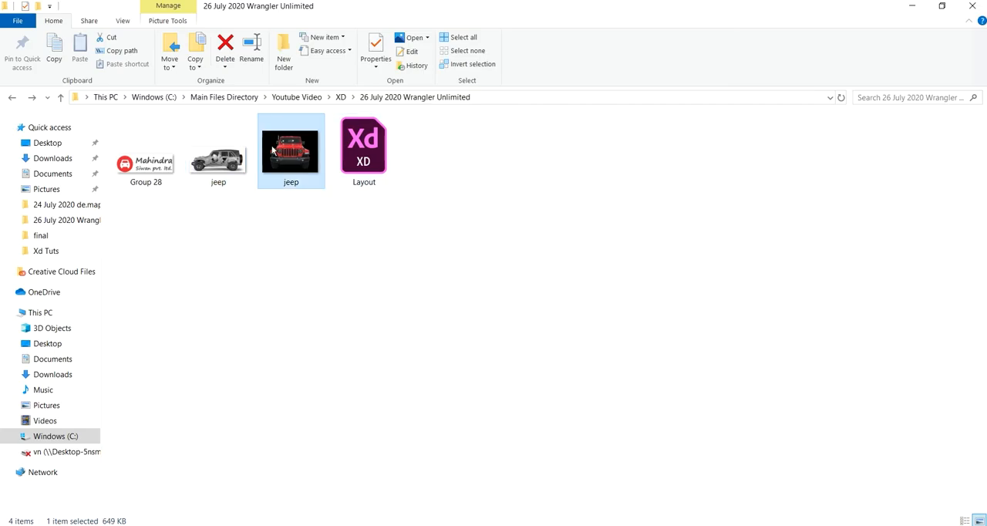
{"action": "right_click", "coordinate": [272, 150]}
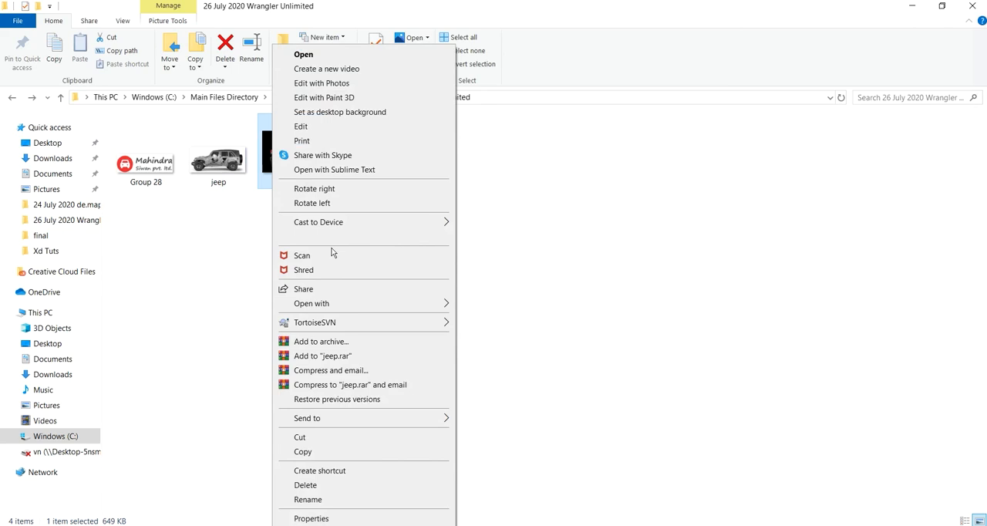
{"action": "left_click", "coordinate": [331, 454]}
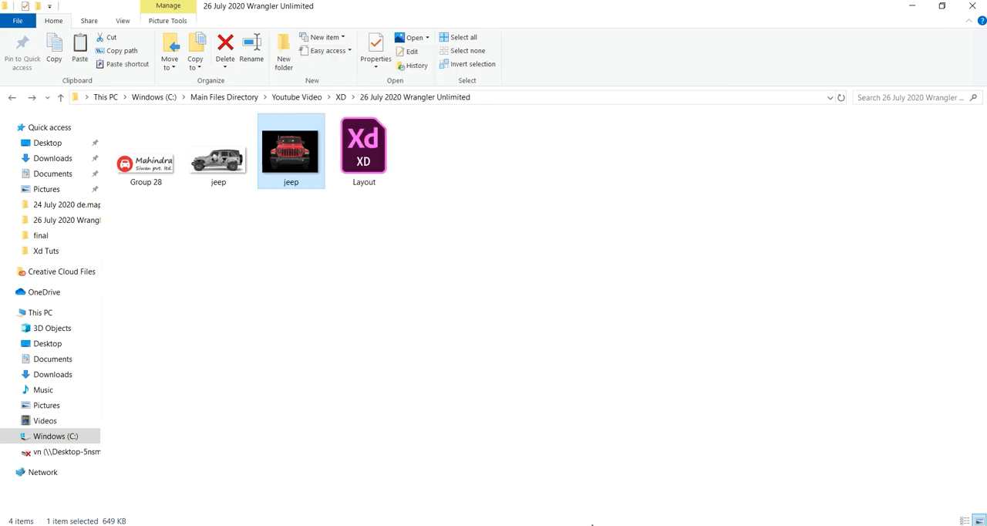
{"action": "left_click", "coordinate": [912, 6]}
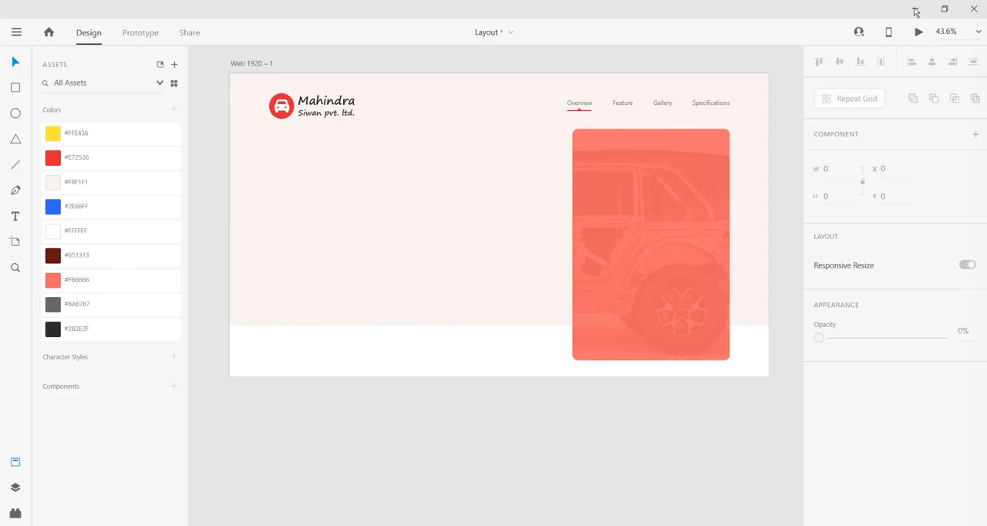
{"action": "key", "text": "ctrl+v"}
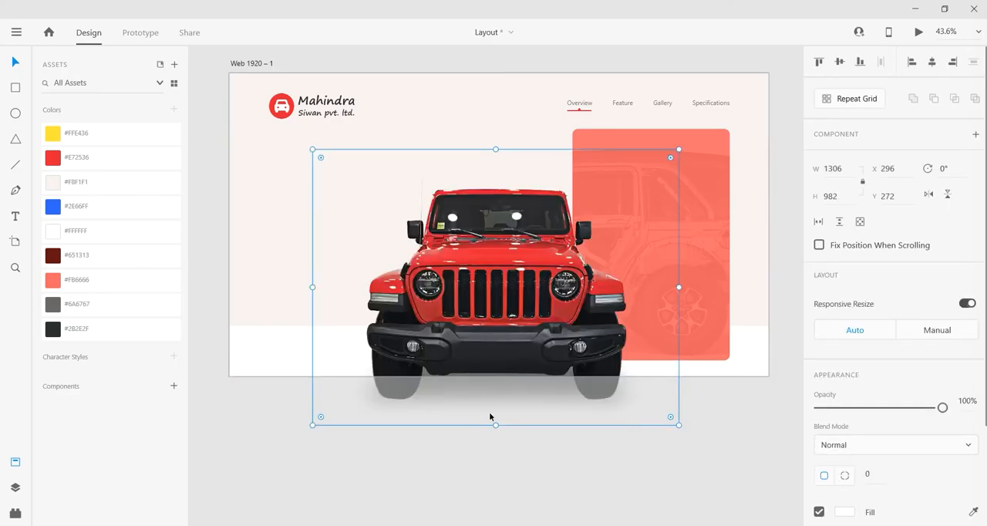
Step: Scale the red jeep image down to about 1091 × 820 and position it over the coral panel, overlapping its inner edge
{"action": "left_click_drag", "start_coordinate": [489, 414], "coordinate": [604, 246]}
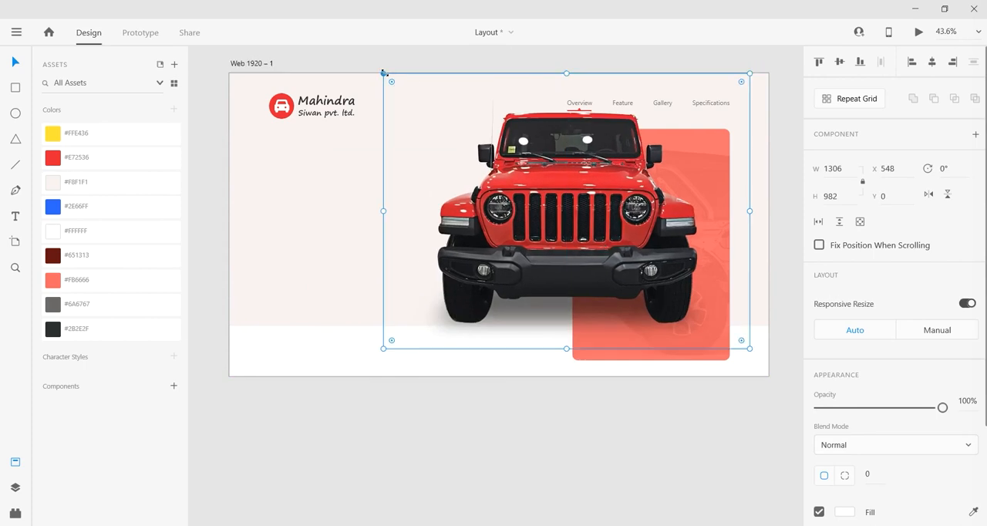
{"action": "left_click_drag", "start_coordinate": [383, 72], "coordinate": [426, 121]}
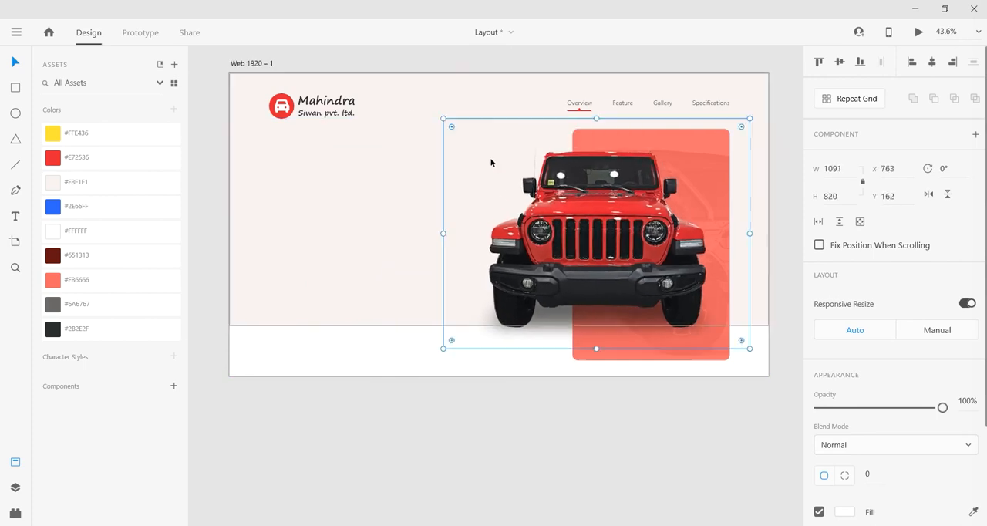
{"action": "left_click_drag", "start_coordinate": [615, 244], "coordinate": [602, 233]}
Step: Add the heading text "WRANGLER UNLIMITED" below the logo at about X 140, Y 307, and enlarge it to size 65
{"action": "key", "text": "t"}
{"action": "left_click", "coordinate": [267, 162]}
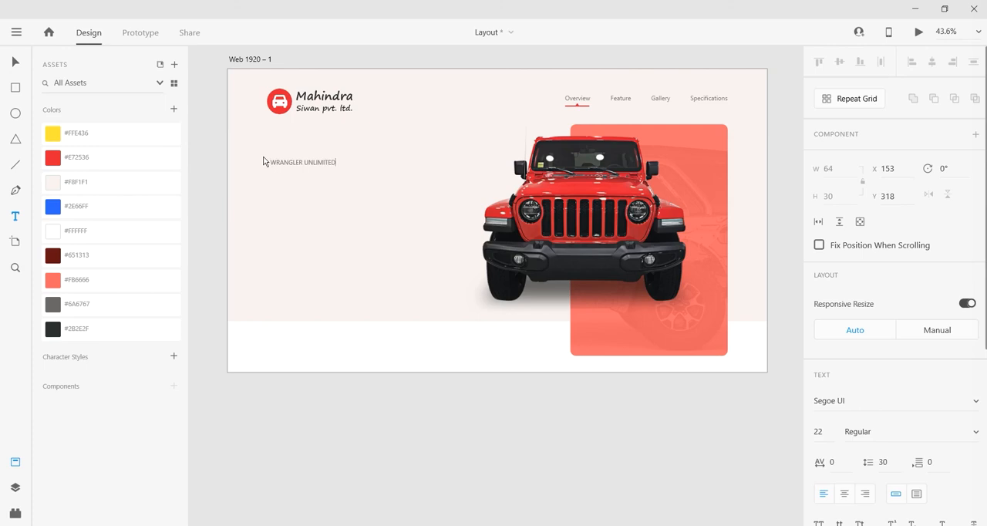
{"action": "key", "text": "Escape"}
{"action": "left_click_drag", "start_coordinate": [302, 166], "coordinate": [415, 174]}
{"action": "double_click", "coordinate": [289, 168]}
{"action": "left_click", "coordinate": [16, 64]}
{"action": "left_click", "coordinate": [397, 461]}
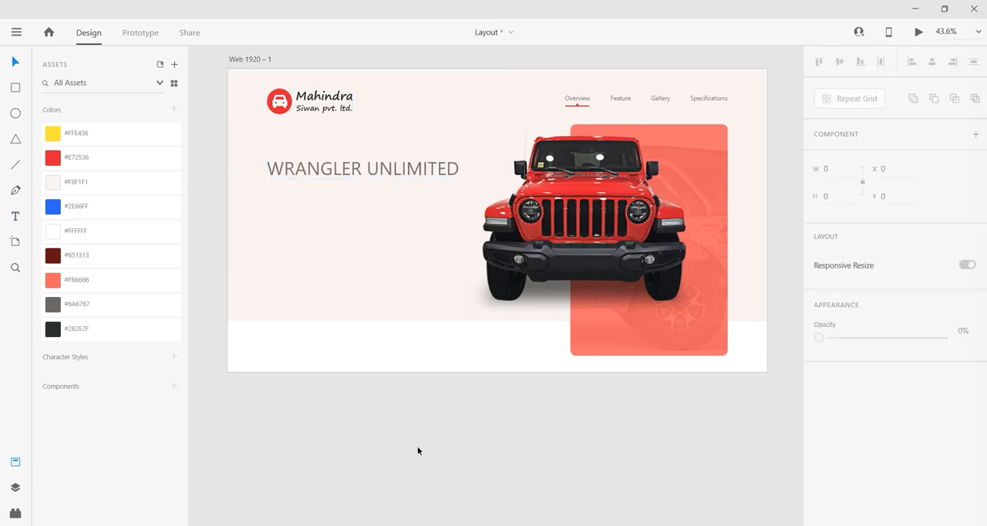
Step: Set the WRANGLER UNLIMITED heading to Bold and colour it with the dark #2B2E2F swatch
{"action": "scroll", "coordinate": [383, 258], "scroll_direction": "up", "scroll_amount": 3}
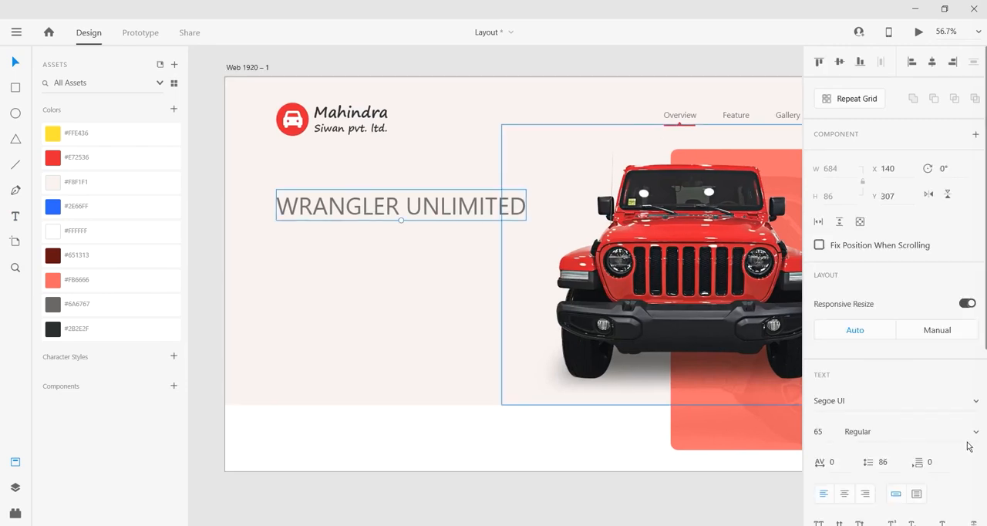
{"action": "left_click", "coordinate": [969, 443]}
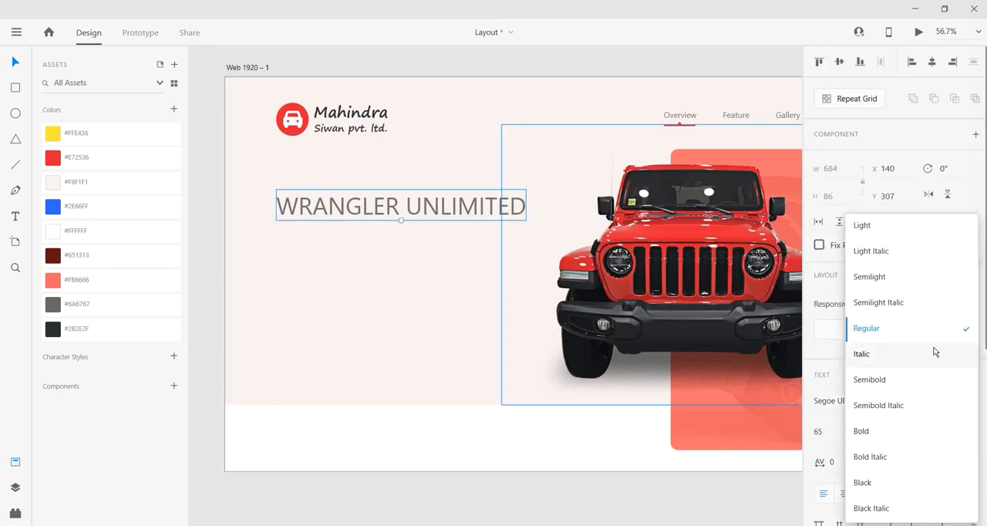
{"action": "left_click", "coordinate": [916, 439]}
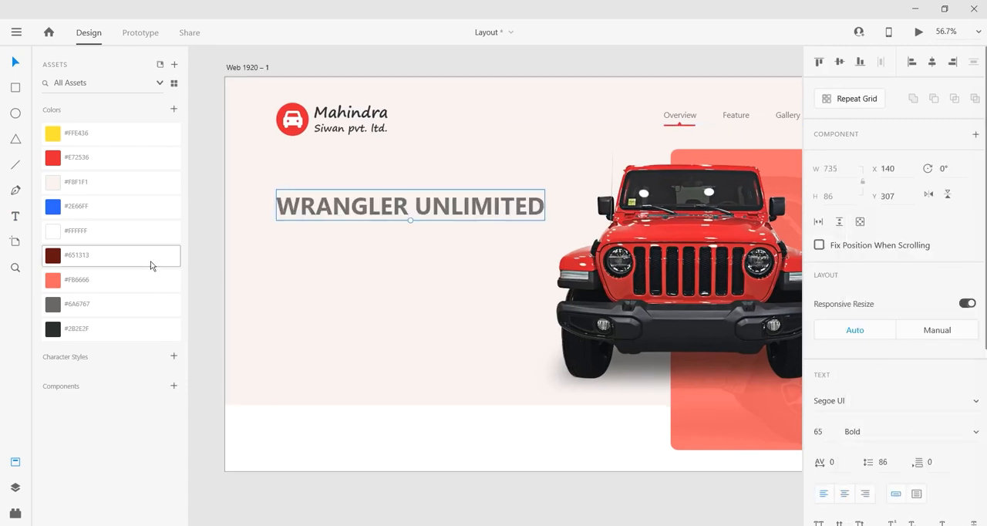
{"action": "left_click", "coordinate": [102, 329]}
{"action": "left_click", "coordinate": [453, 499]}
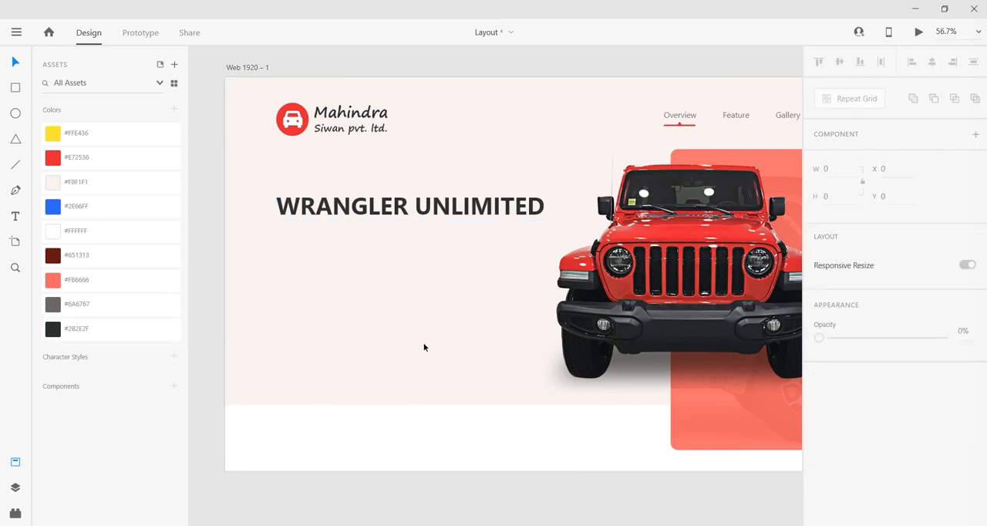
Step: Change the heading to Black weight at size 55 and move it down to about Y 334, aligned with the logo
{"action": "left_click", "coordinate": [417, 207]}
{"action": "left_click", "coordinate": [973, 432]}
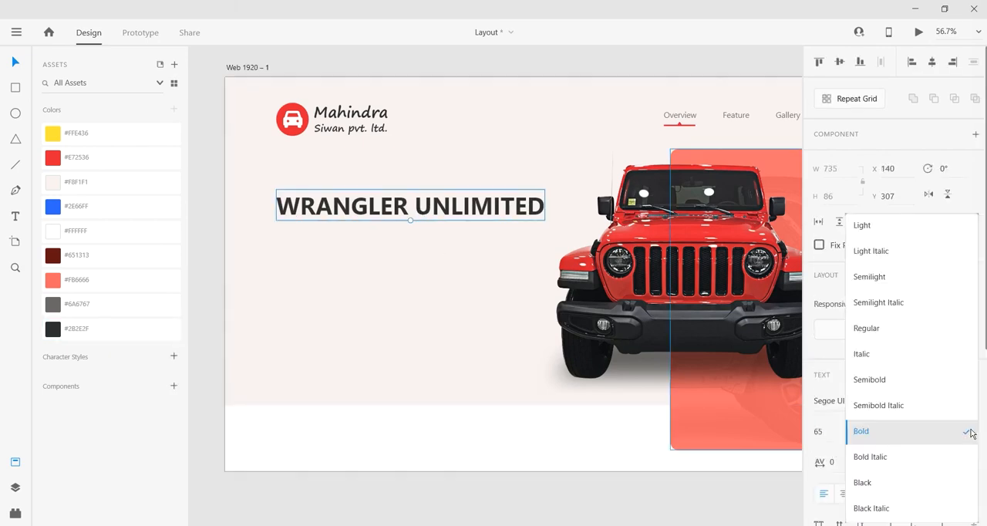
{"action": "left_click", "coordinate": [927, 486]}
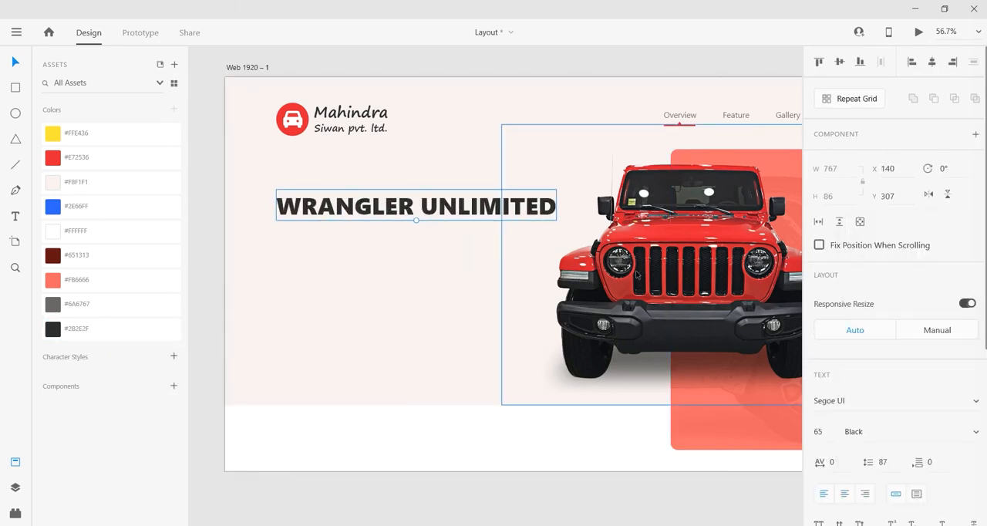
{"action": "left_click", "coordinate": [819, 432]}
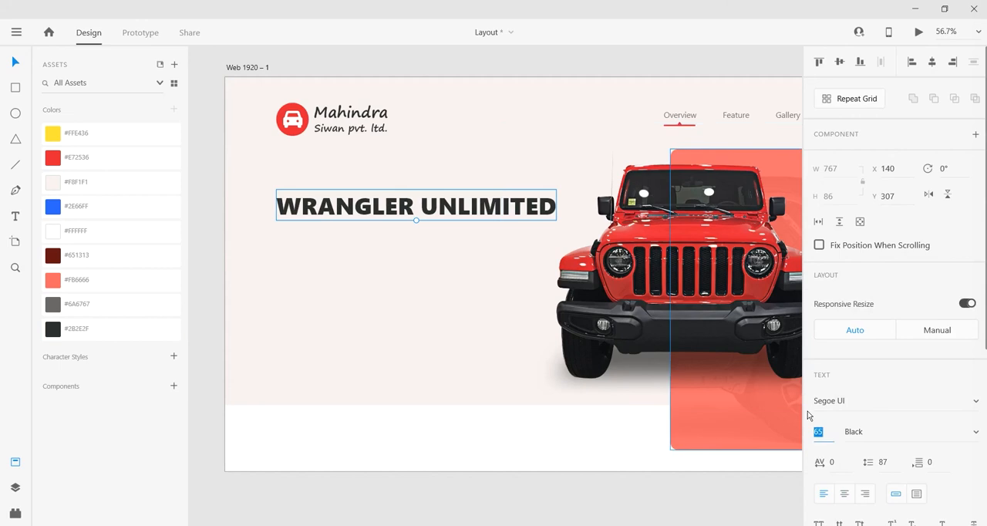
{"action": "type", "text": "55"}
{"action": "key", "text": "Return"}
{"action": "left_click_drag", "start_coordinate": [401, 218], "coordinate": [411, 221]}
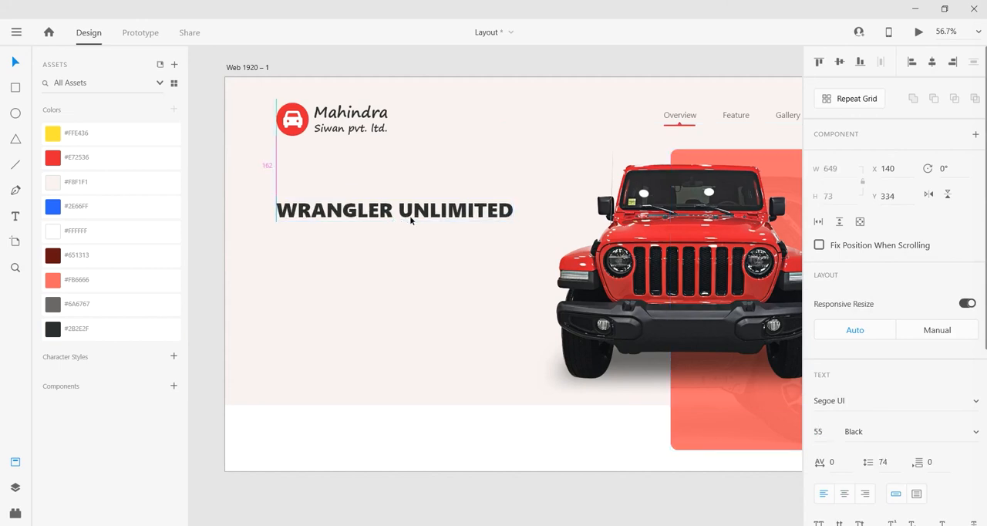
Step: Duplicate the heading directly below itself at X 140, Y 409 and replace the copy's text with "The"
{"action": "left_click_drag", "start_coordinate": [339, 225], "coordinate": [349, 245]}
{"action": "double_click", "coordinate": [349, 242]}
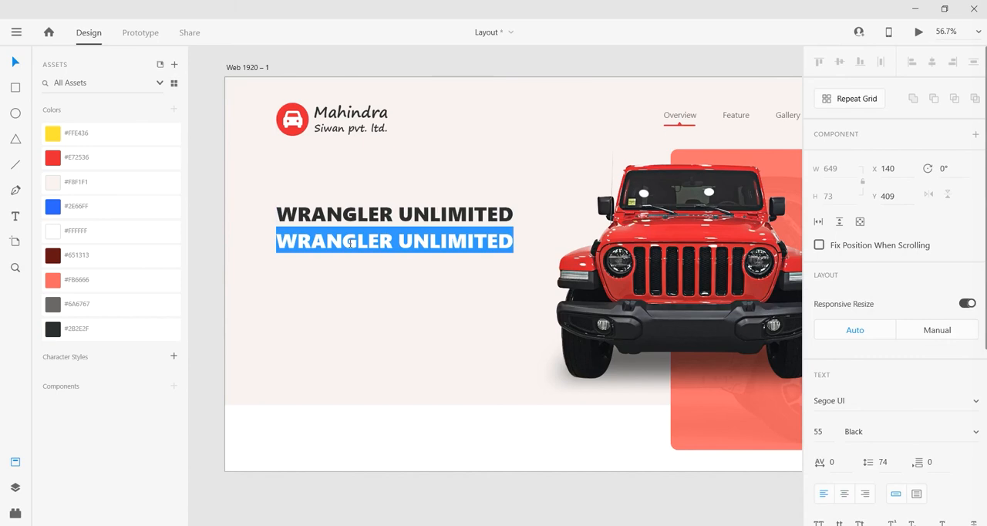
{"action": "type", "text": "The"}
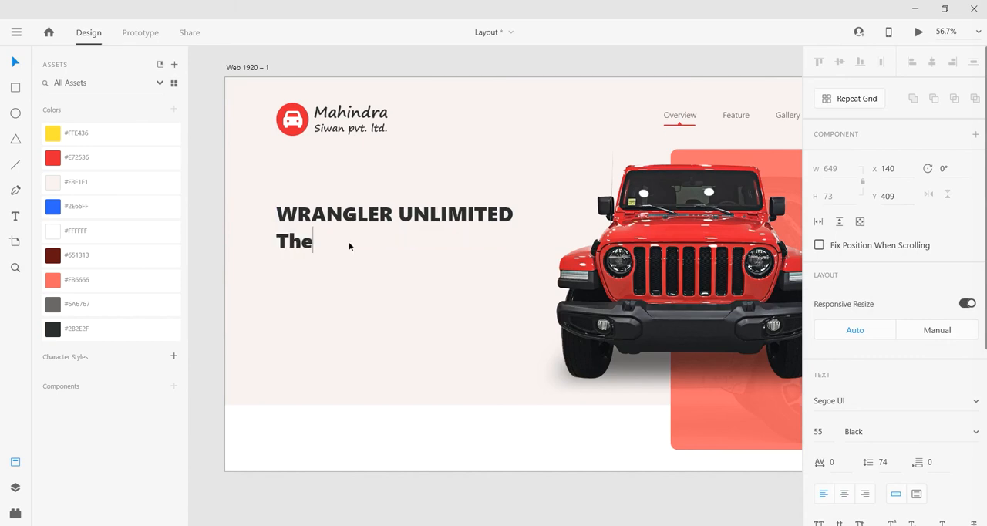
Step: Set the duplicated text line to size 22 with Semibold weight
{"action": "key", "text": "ctrl+a"}
{"action": "left_click", "coordinate": [818, 432]}
{"action": "type", "text": "22"}
{"action": "key", "text": "Return"}
{"action": "left_click", "coordinate": [974, 438]}
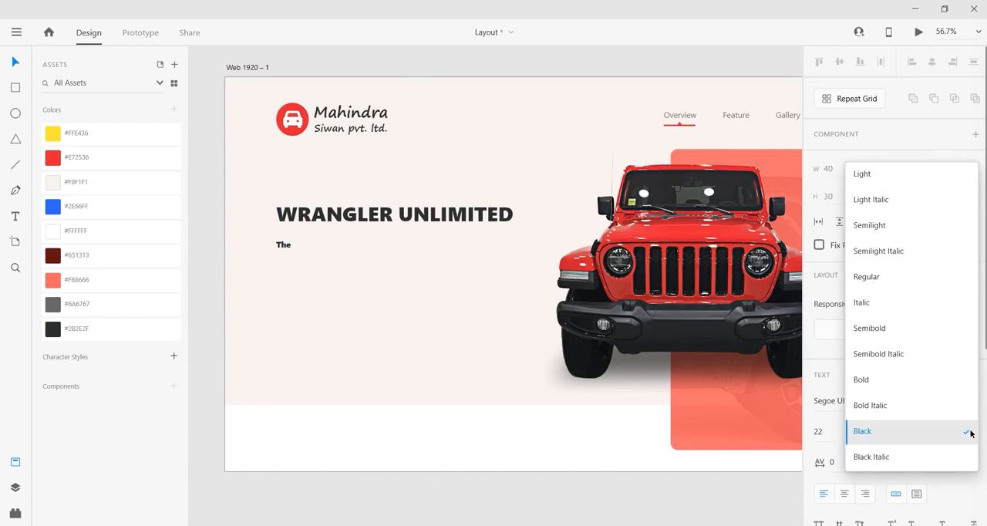
{"action": "left_click", "coordinate": [909, 334]}
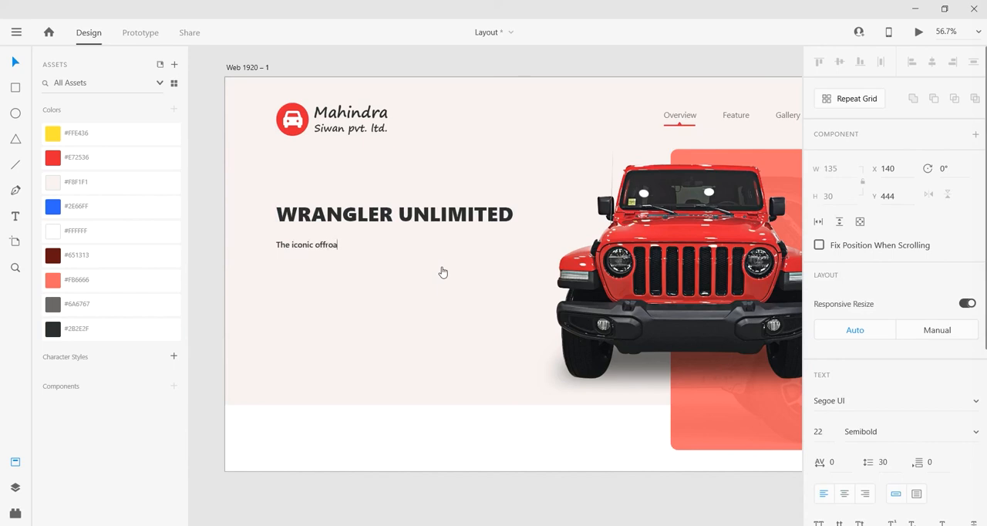
Step: Complete the tagline as "The iconic offroader just got better" and place it at X 140, Y 435
{"action": "type", "text": "just got better"}
{"action": "key", "text": "Escape"}
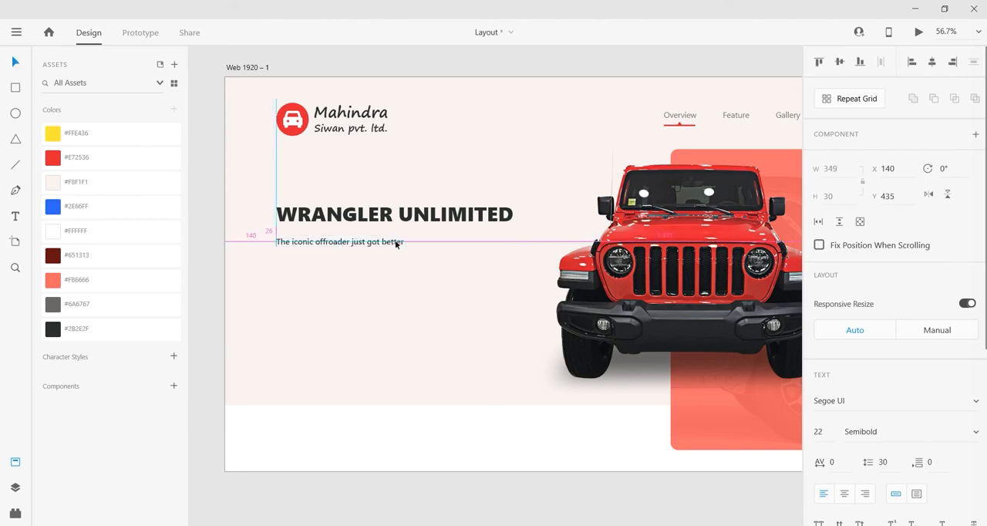
Step: Draw a thin rectangle about 319 × 6 between the heading and the tagline, starting at X 140, Y 417
{"action": "scroll", "coordinate": [330, 238], "scroll_direction": "up", "scroll_amount": 2}
{"action": "scroll", "coordinate": [330, 238], "scroll_direction": "up", "scroll_amount": 2}
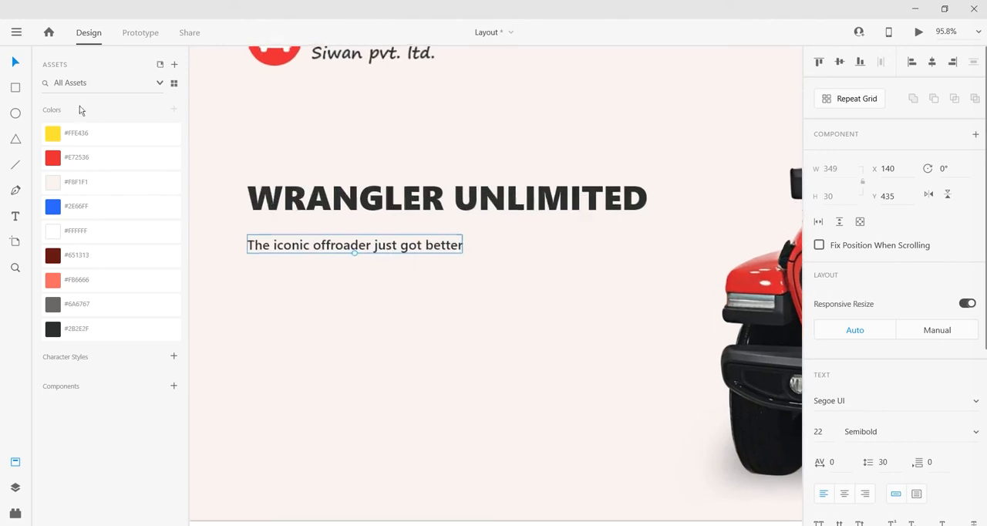
{"action": "left_click", "coordinate": [16, 90]}
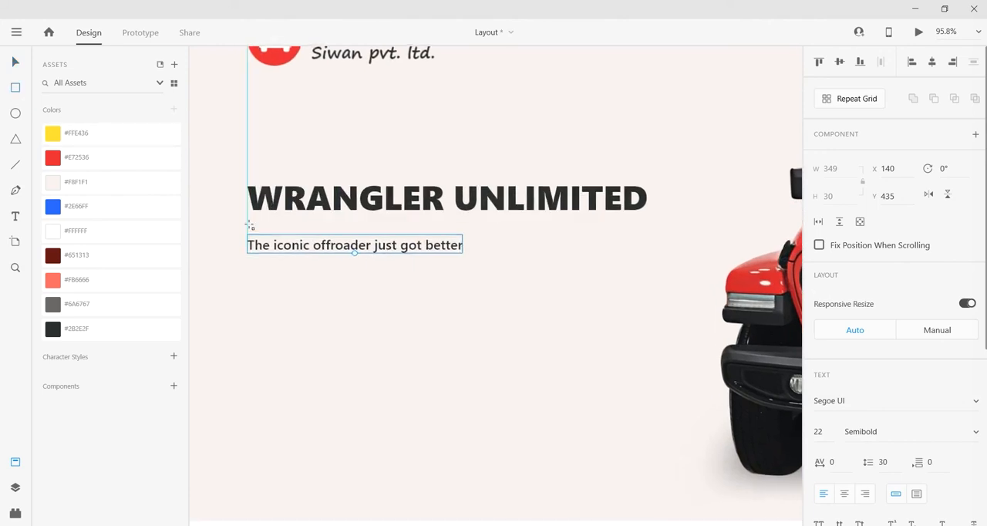
{"action": "left_click_drag", "start_coordinate": [247, 224], "coordinate": [444, 227]}
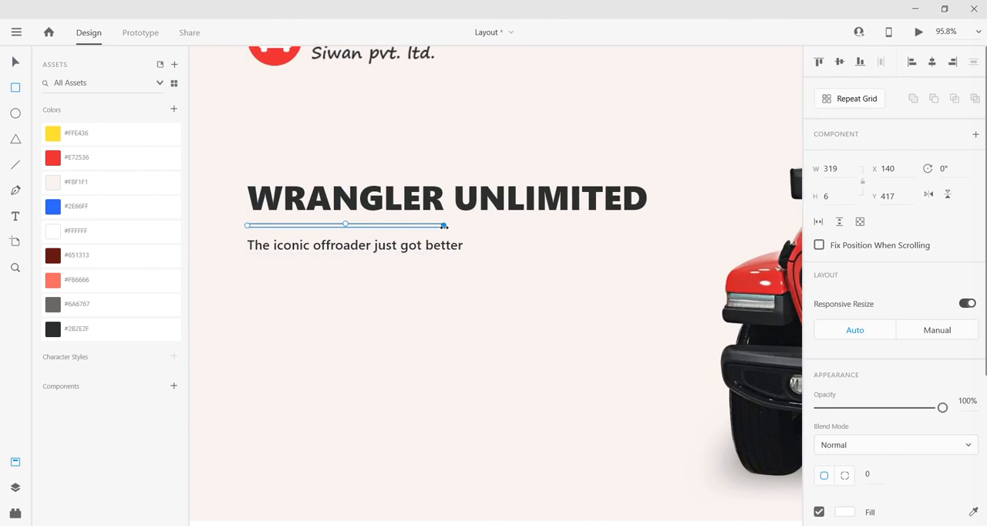
{"action": "left_click", "coordinate": [24, 63]}
Step: Try a height of 3 for the thin rectangle, and settle on a height of 5
{"action": "left_click_drag", "start_coordinate": [846, 198], "coordinate": [721, 209]}
{"action": "type", "text": "3"}
{"action": "key", "text": "Return"}
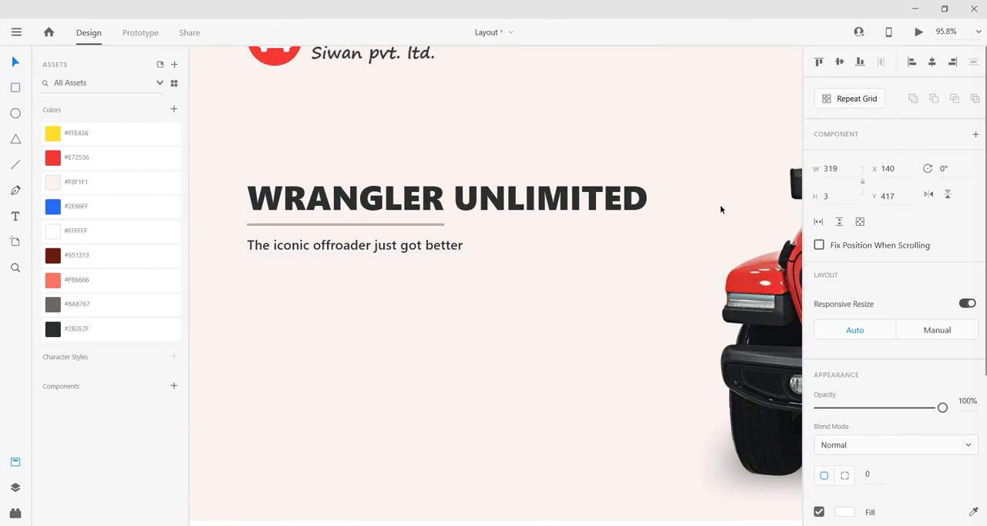
{"action": "left_click", "coordinate": [831, 197]}
{"action": "type", "text": "5"}
{"action": "key", "text": "Return"}
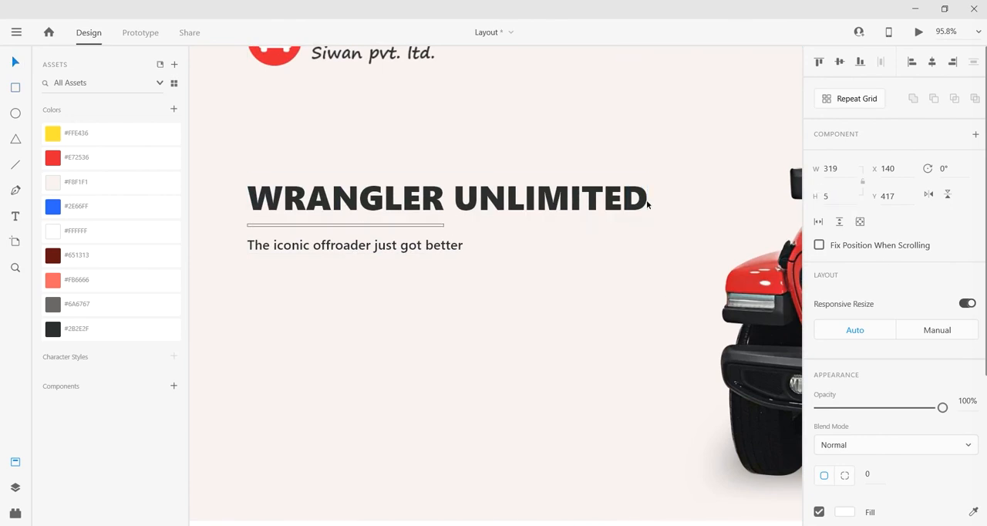
Step: Fill the thin divider bar with the red #E72536 swatch and turn off its border
{"action": "left_click", "coordinate": [88, 159]}
{"action": "scroll", "coordinate": [822, 469], "scroll_direction": "down", "scroll_amount": 1}
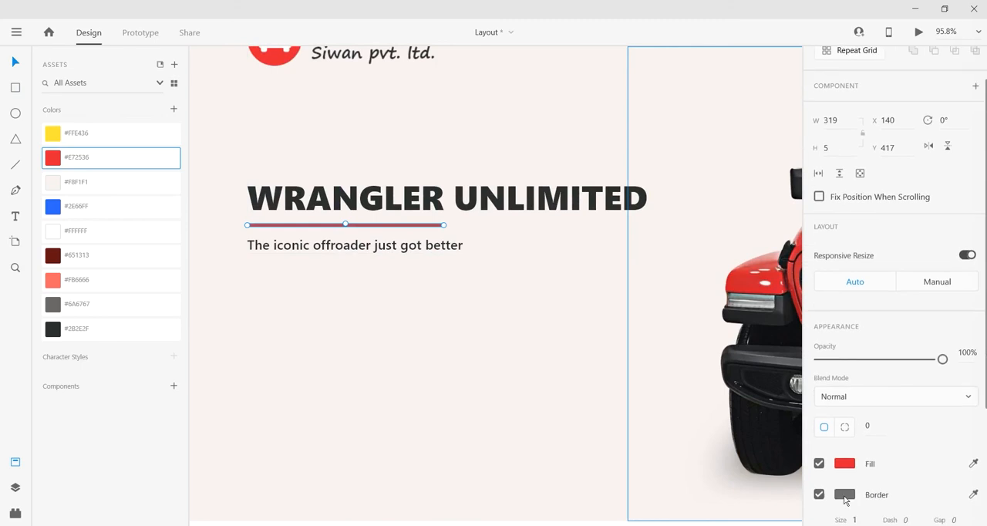
{"action": "left_click", "coordinate": [819, 494]}
{"action": "left_click", "coordinate": [819, 494]}
Step: Round the ends of the red divider bar with a corner radius of 3
{"action": "scroll", "coordinate": [244, 228], "scroll_direction": "up", "scroll_amount": 10}
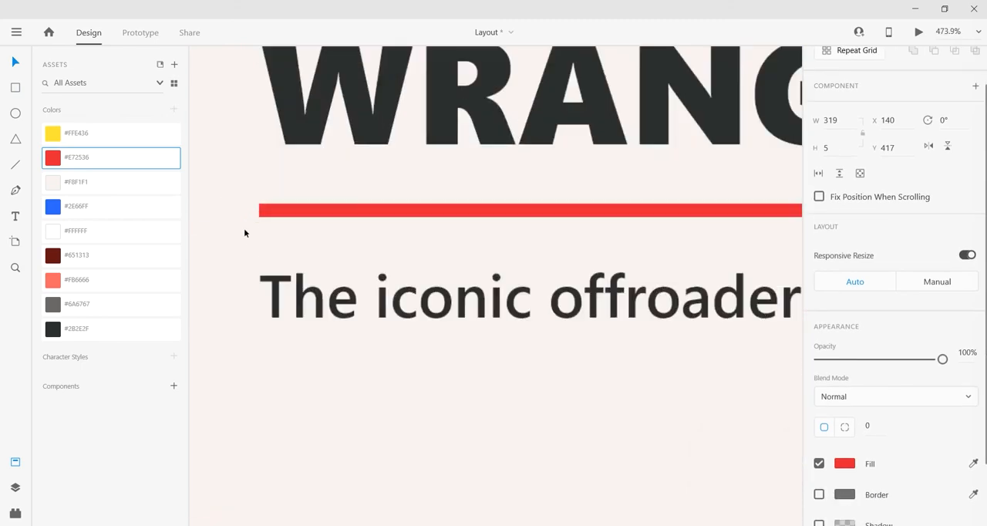
{"action": "left_click_drag", "start_coordinate": [282, 194], "coordinate": [432, 231]}
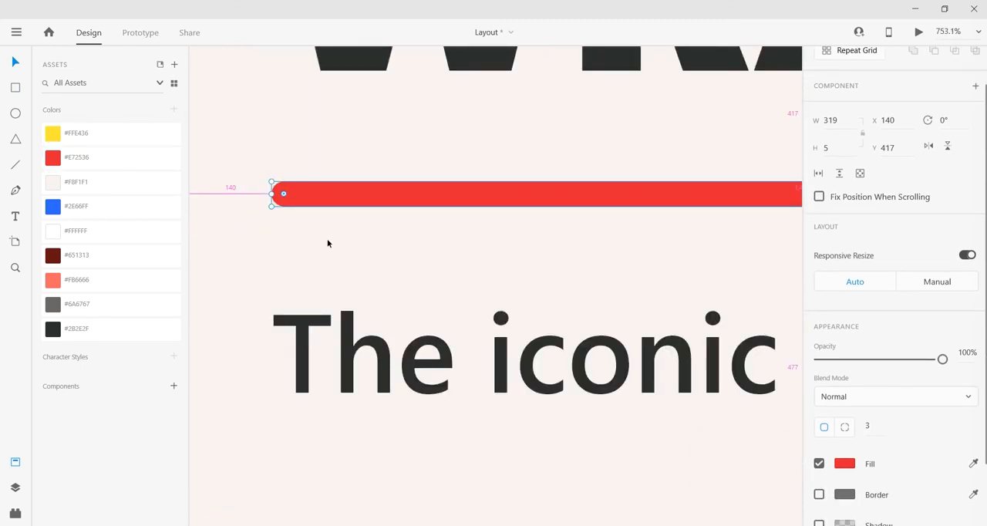
{"action": "scroll", "coordinate": [328, 243], "scroll_direction": "down", "scroll_amount": 4}
{"action": "scroll", "coordinate": [328, 243], "scroll_direction": "down", "scroll_amount": 4}
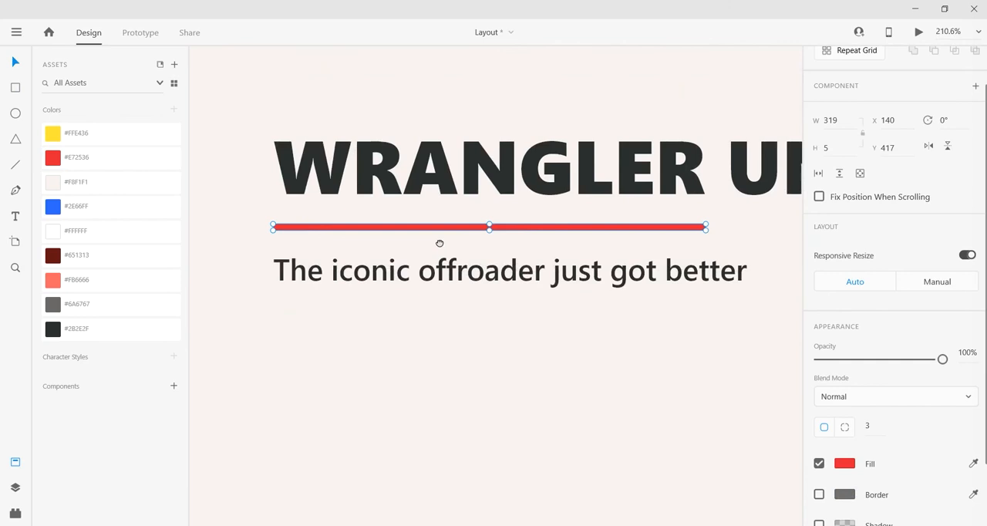
Step: Move the tagline to X 140, Y 438 so the 12 px gaps above and below the red bar match
{"action": "left_click_drag", "start_coordinate": [505, 232], "coordinate": [500, 270]}
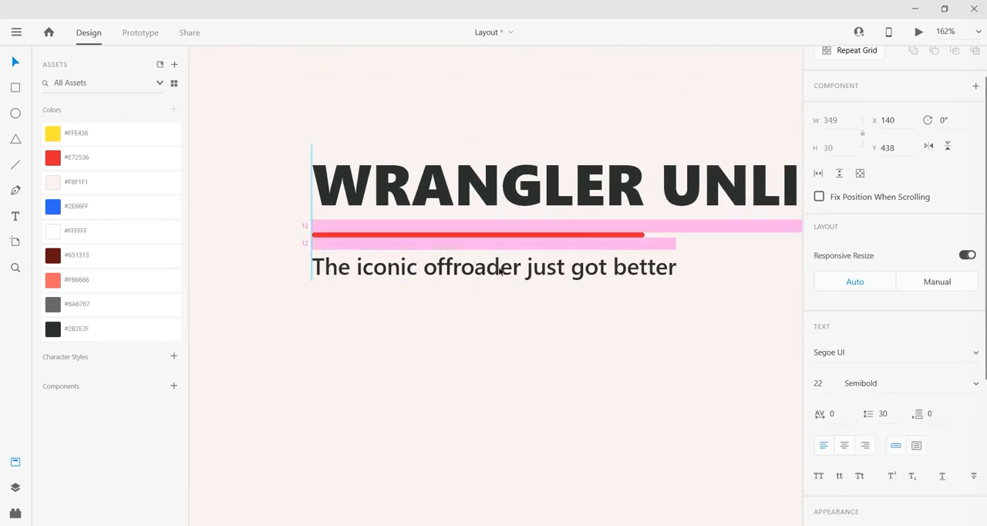
{"action": "scroll", "coordinate": [447, 237], "scroll_direction": "down", "scroll_amount": 2}
{"action": "left_click_drag", "start_coordinate": [501, 235], "coordinate": [433, 187]}
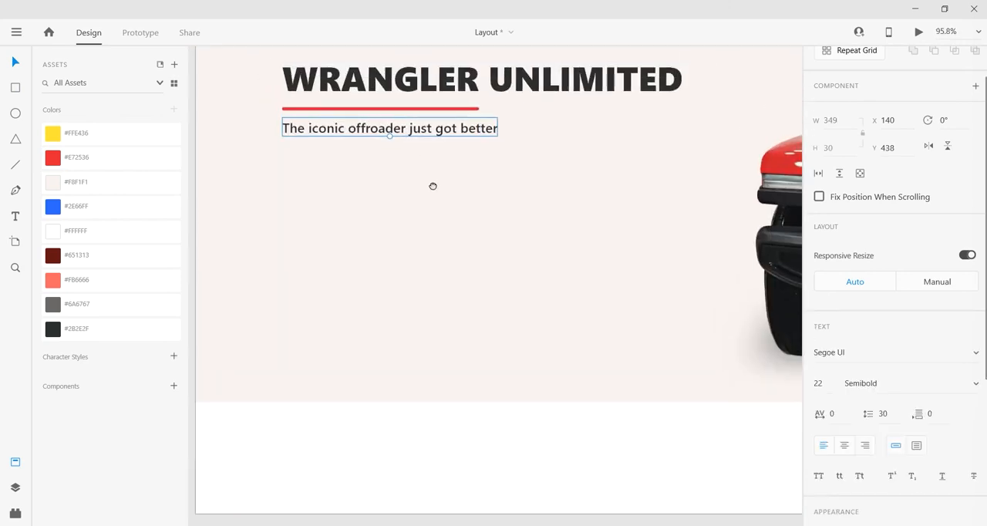
{"action": "left_click", "coordinate": [411, 258]}
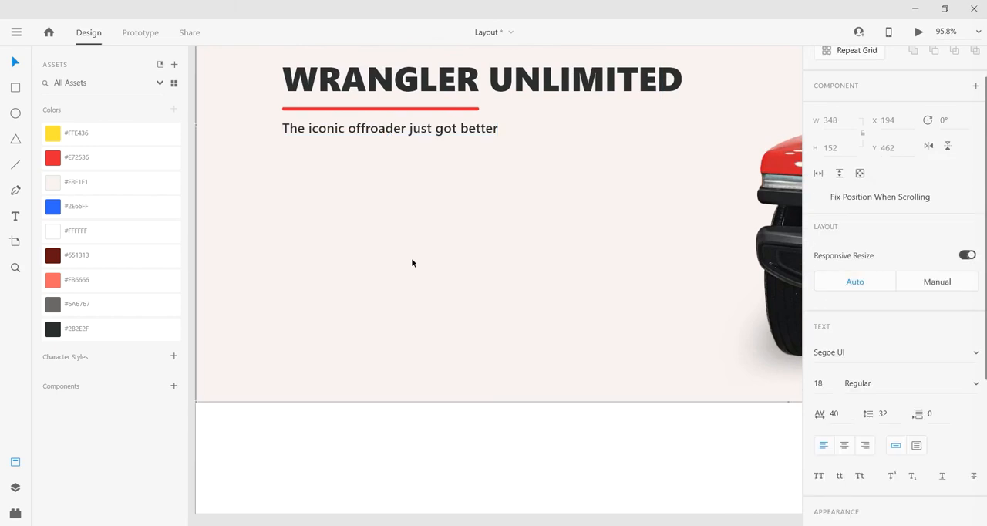
Step: Paste the five-line feature list, starting with "Automatic Headlamps", below the tagline at about X 169, Y 499
{"action": "key", "text": "ctrl+v"}
{"action": "mouse_move", "coordinate": [405, 180]}
{"action": "left_mouse_down"}
{"action": "mouse_move", "coordinate": [397, 192]}
{"action": "mouse_move", "coordinate": [396, 184]}
{"action": "left_mouse_up"}
{"action": "key", "text": "alt"}
{"action": "scroll", "coordinate": [220, 162], "scroll_direction": "up", "scroll_amount": 2}
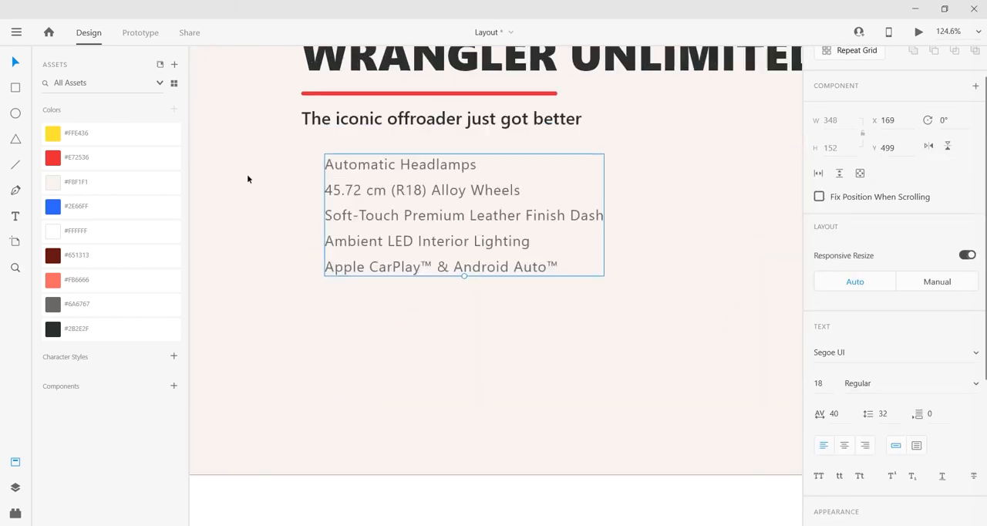
Step: Draw a triangle about 17 × 15 at X 140, Y 505 beside "Automatic Headlamps" and round its corners to radius 3
{"action": "key", "text": "y"}
{"action": "scroll", "coordinate": [285, 165], "scroll_direction": "up", "scroll_amount": 3}
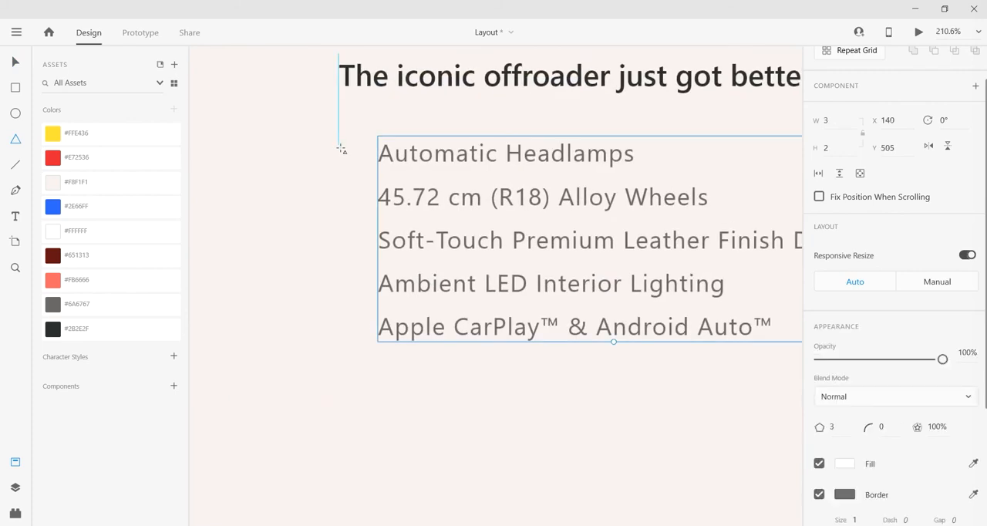
{"action": "left_click_drag", "start_coordinate": [337, 143], "coordinate": [365, 167]}
{"action": "left_click", "coordinate": [23, 62]}
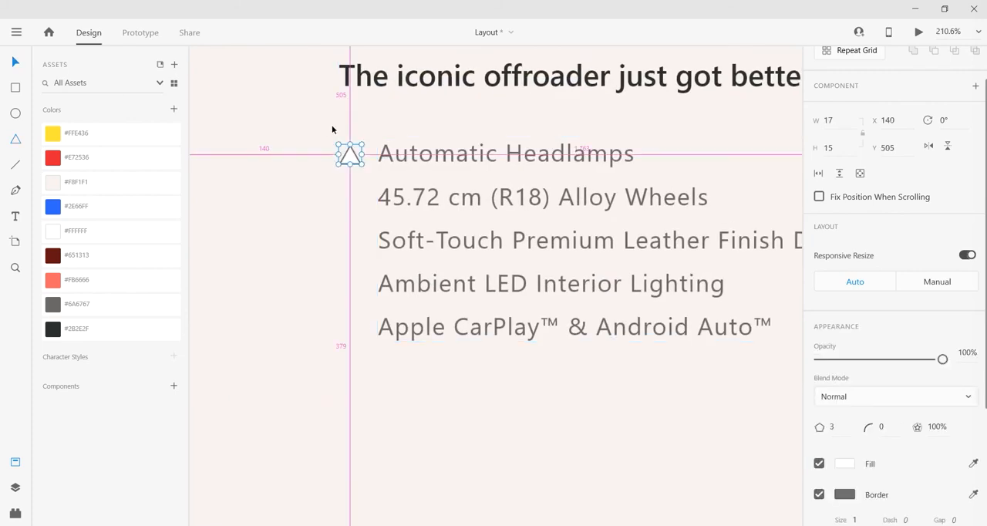
{"action": "scroll", "coordinate": [332, 128], "scroll_direction": "up", "scroll_amount": 1}
{"action": "left_click_drag", "start_coordinate": [360, 164], "coordinate": [355, 167]}
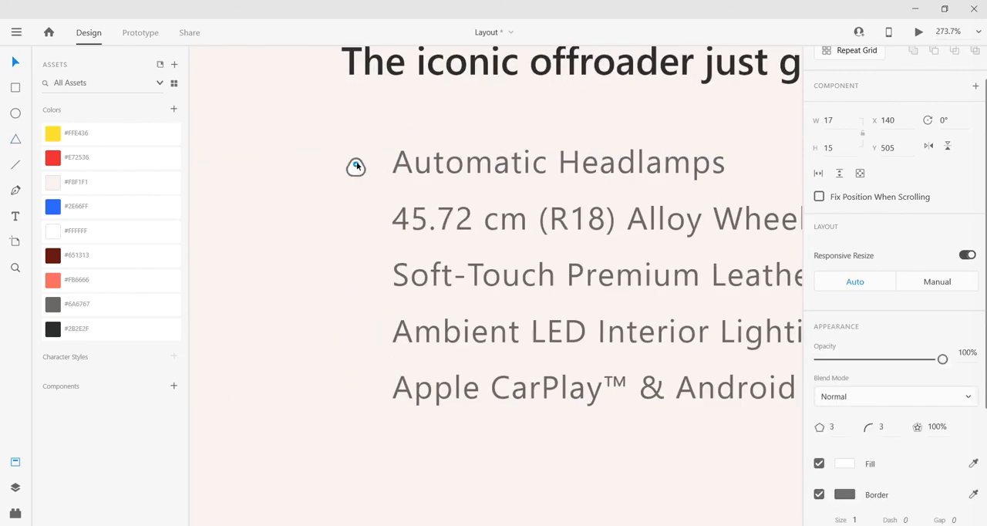
Step: Enlarge the triangle bullet to 20 × 17 and move it up to Y 501, level with the first feature line
{"action": "scroll", "coordinate": [364, 174], "scroll_direction": "up", "scroll_amount": 2}
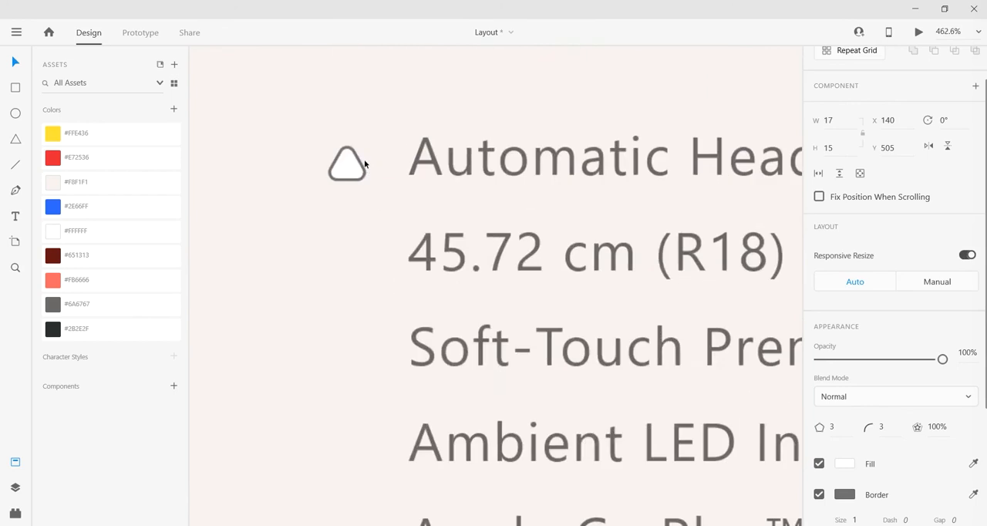
{"action": "left_click_drag", "start_coordinate": [370, 136], "coordinate": [381, 131]}
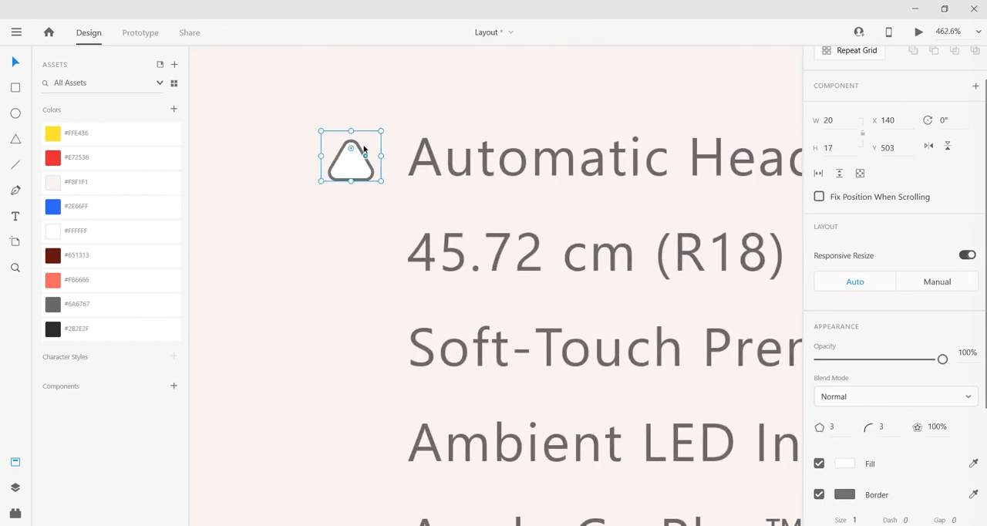
{"action": "key", "text": "Up"}
{"action": "key", "text": "Up"}
{"action": "key", "text": "Up"}
{"action": "key", "text": "Down"}
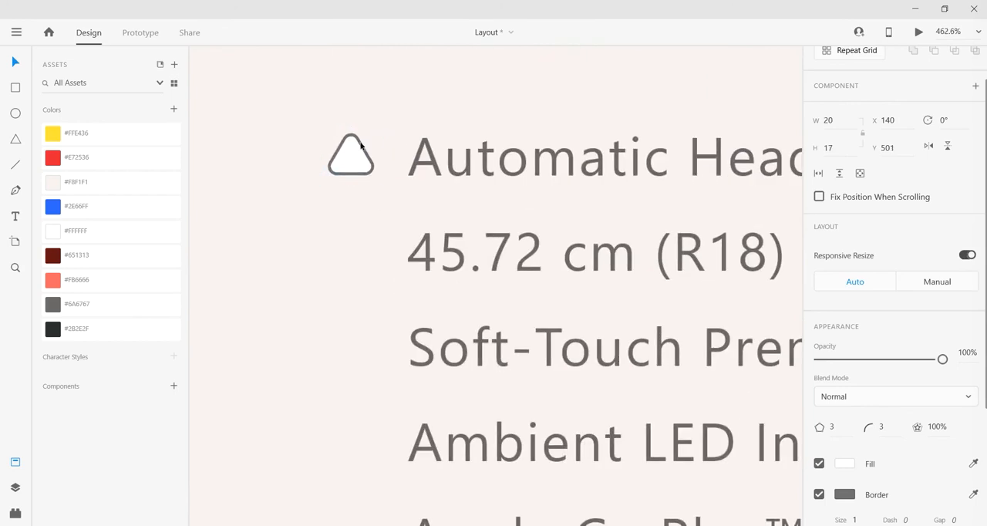
Step: Move the feature list text slightly away from the triangle, to X 172
{"action": "scroll", "coordinate": [358, 176], "scroll_direction": "down", "scroll_amount": 3}
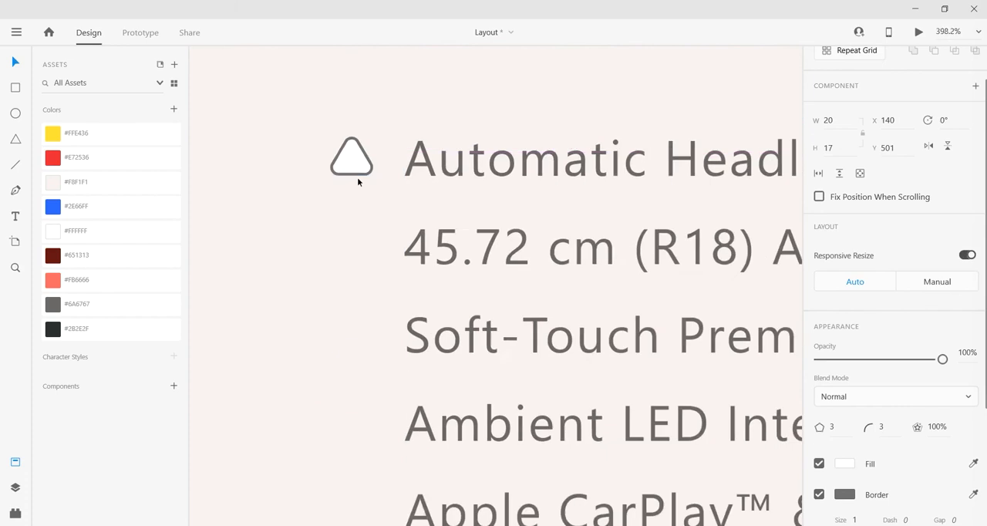
{"action": "left_click", "coordinate": [400, 163]}
{"action": "scroll", "coordinate": [385, 167], "scroll_direction": "down", "scroll_amount": 4}
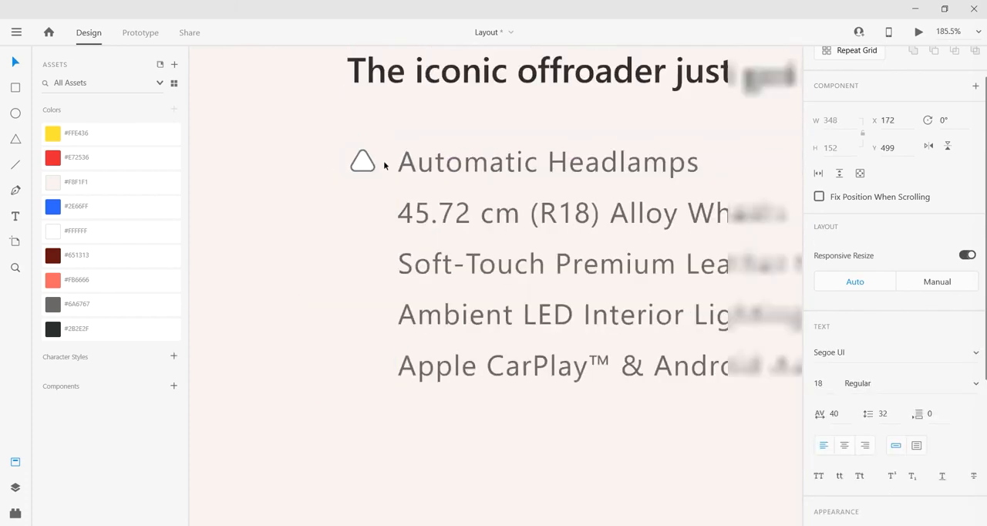
Step: Duplicate the triangle bullet beside each remaining feature line and distribute all five evenly in the vertical direction
{"action": "left_click_drag", "start_coordinate": [372, 164], "coordinate": [371, 294]}
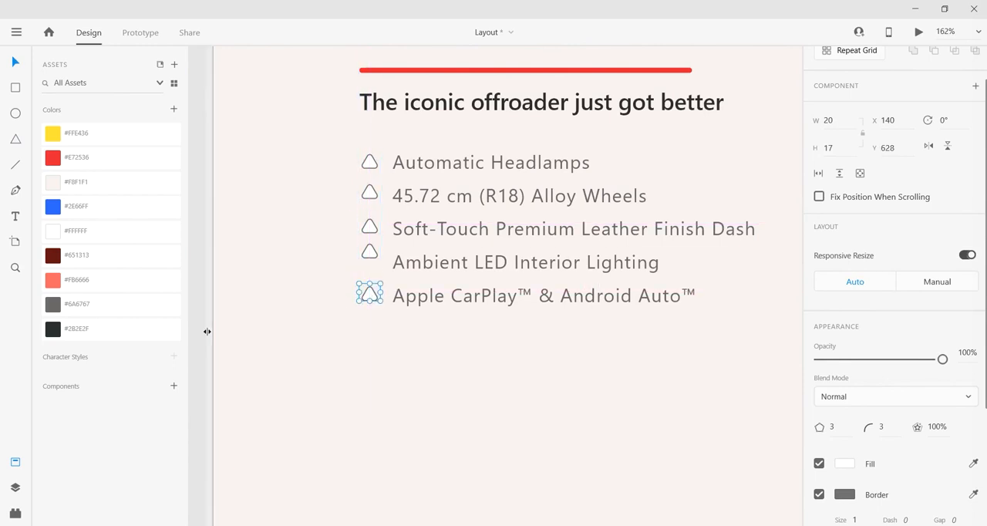
{"action": "left_click_drag", "start_coordinate": [209, 331], "coordinate": [369, 161]}
{"action": "left_click_drag", "start_coordinate": [203, 149], "coordinate": [377, 303]}
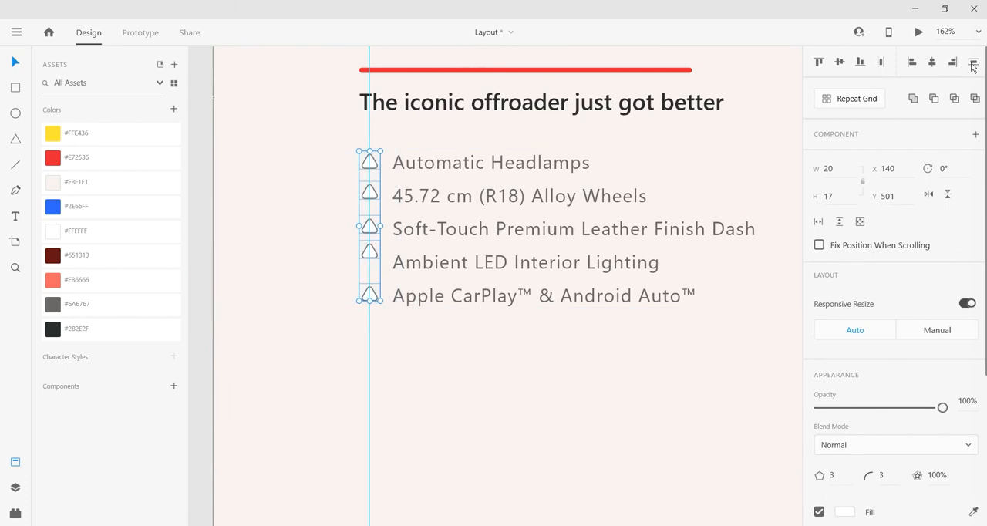
{"action": "left_click", "coordinate": [973, 64]}
{"action": "scroll", "coordinate": [358, 338], "scroll_direction": "down", "scroll_amount": 3}
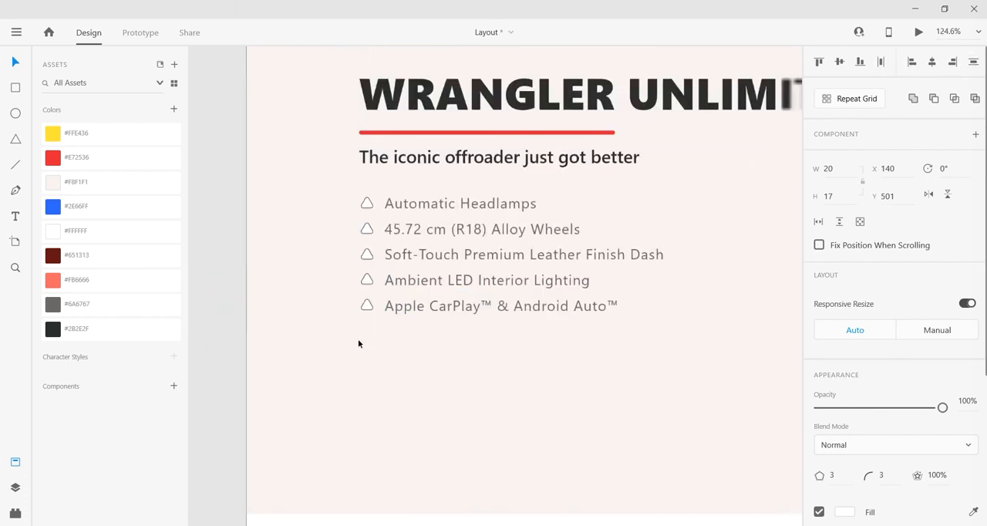
Step: Reselect the five triangle bullets and remove the vertical guide running through their centres
{"action": "left_click_drag", "start_coordinate": [539, 381], "coordinate": [538, 350]}
{"action": "scroll", "coordinate": [475, 354], "scroll_direction": "down", "scroll_amount": 1}
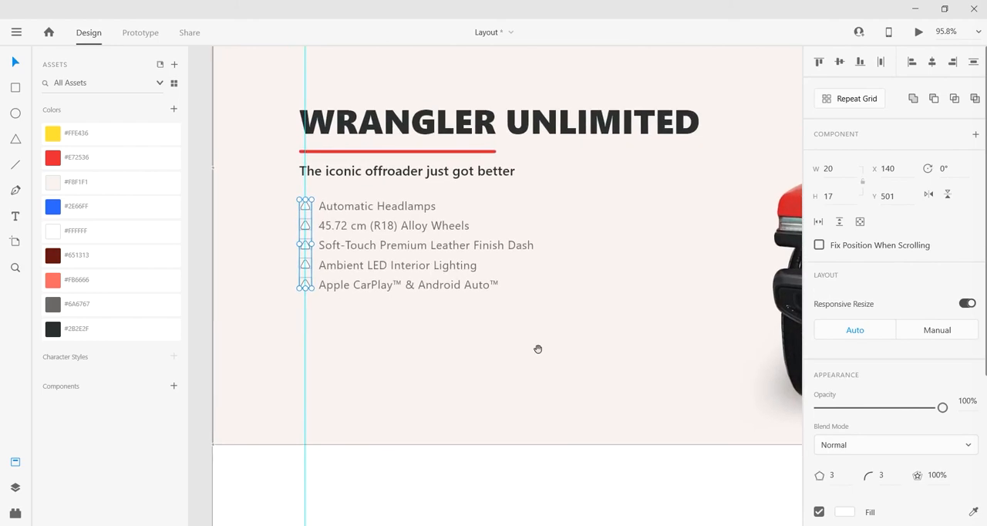
{"action": "left_click", "coordinate": [195, 253]}
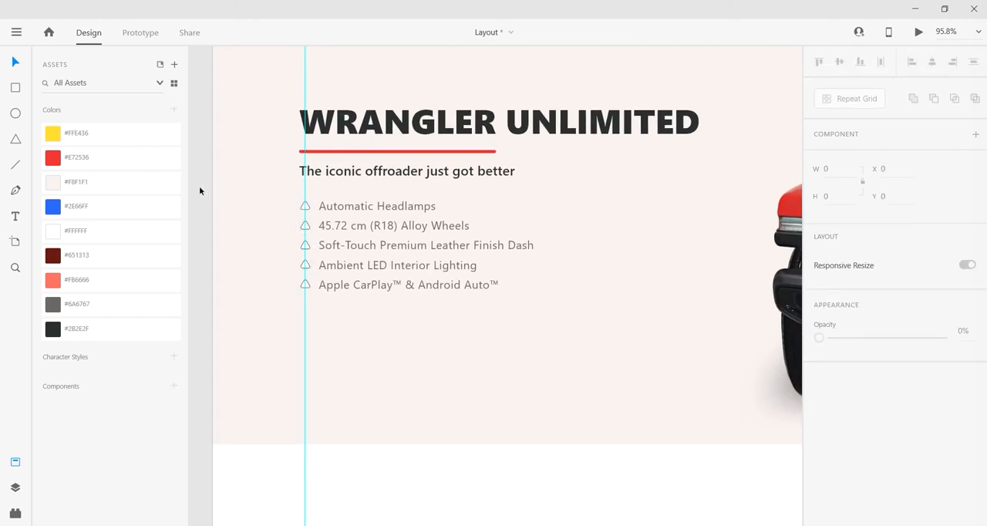
{"action": "left_click_drag", "start_coordinate": [197, 182], "coordinate": [306, 311]}
{"action": "left_click_drag", "start_coordinate": [207, 304], "coordinate": [304, 210]}
{"action": "scroll", "coordinate": [848, 444], "scroll_direction": "down", "scroll_amount": 2}
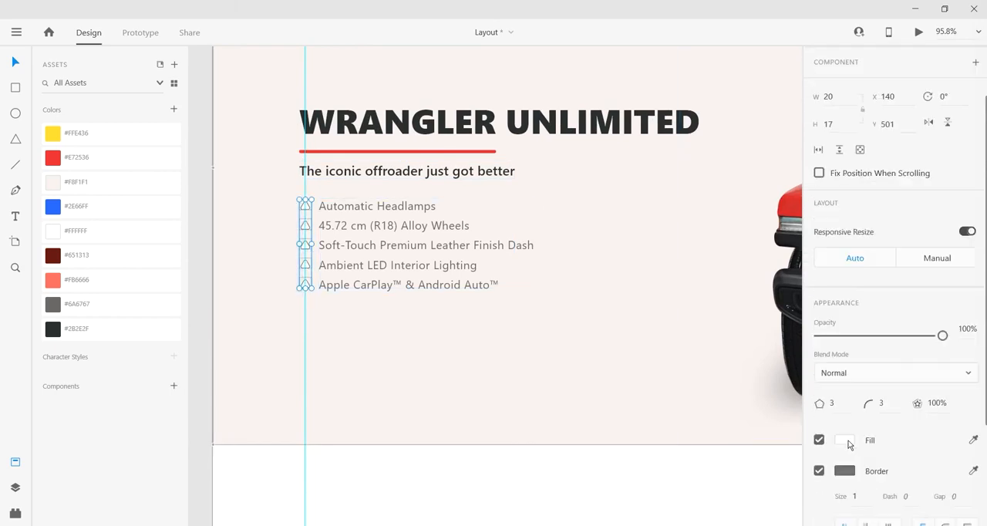
{"action": "left_click_drag", "start_coordinate": [306, 346], "coordinate": [198, 348]}
{"action": "left_click", "coordinate": [198, 347]}
{"action": "scroll", "coordinate": [199, 347], "scroll_direction": "down", "scroll_amount": 3}
{"action": "left_click_drag", "start_coordinate": [341, 365], "coordinate": [361, 309]}
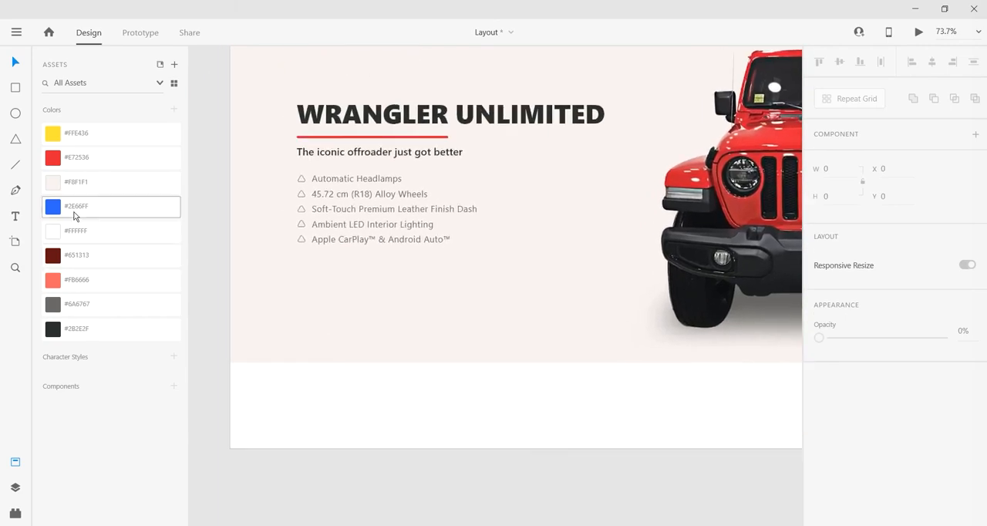
Step: Draw a button rectangle below the feature list at X 140, Y 683 and size it to 226 × 64
{"action": "left_click_drag", "start_coordinate": [299, 262], "coordinate": [428, 286]}
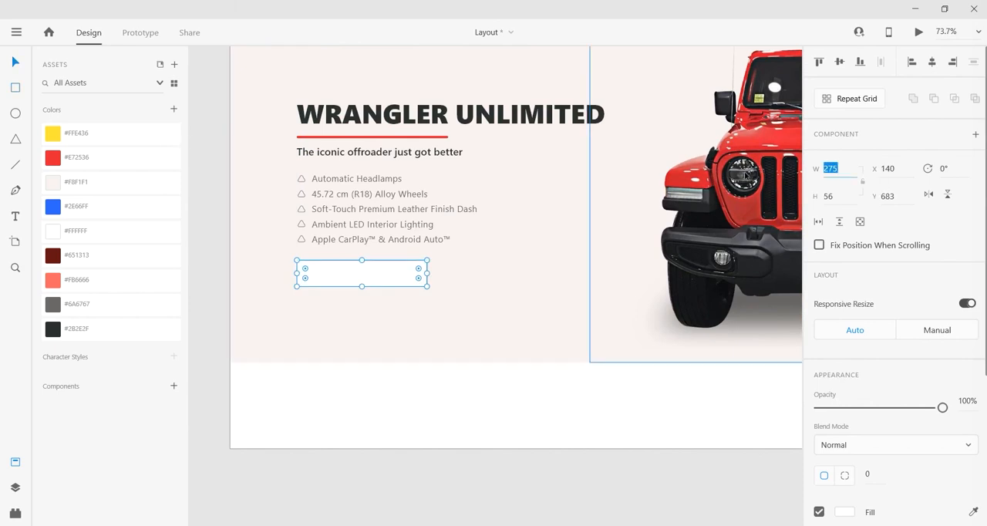
{"action": "type", "text": "226"}
{"action": "key", "text": "Tab"}
{"action": "type", "text": "64"}
{"action": "key", "text": "Return"}
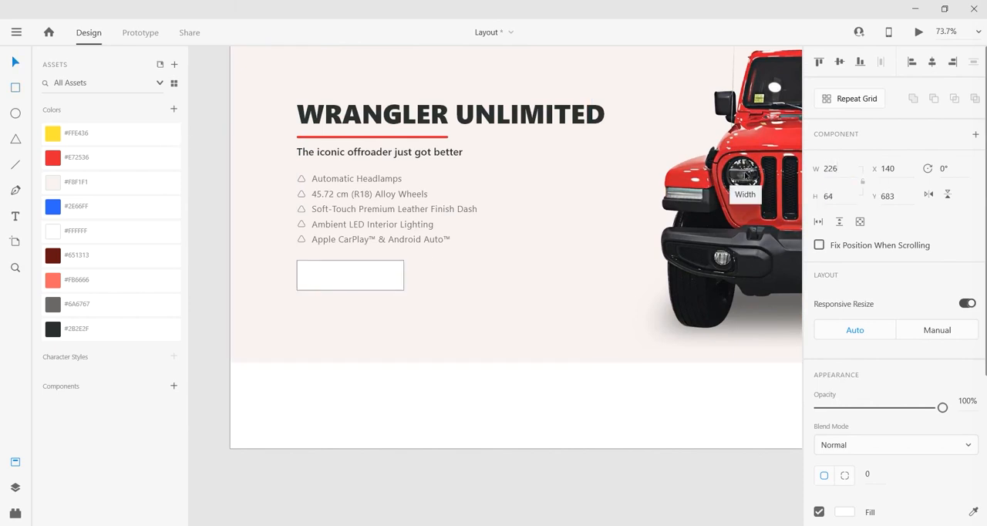
Step: Fill the button rectangle with the red #E72536 swatch, give it a corner radius of 15 and turn off its border
{"action": "left_click", "coordinate": [77, 157]}
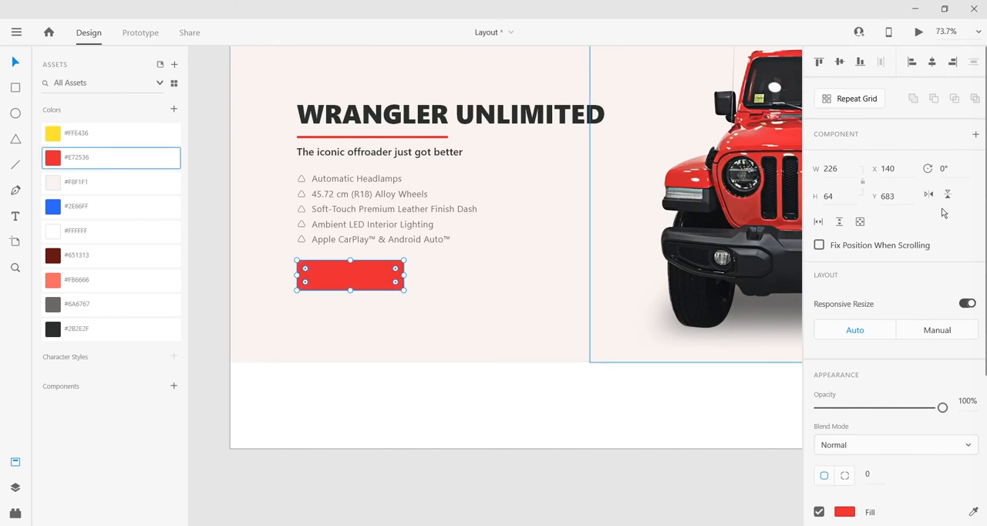
{"action": "scroll", "coordinate": [942, 213], "scroll_direction": "down", "scroll_amount": 2}
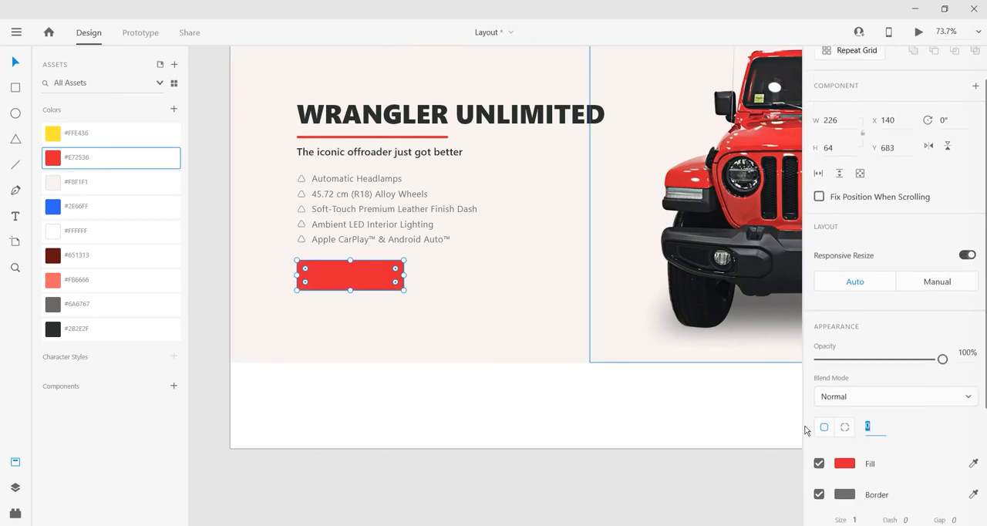
{"action": "type", "text": "15"}
{"action": "key", "text": "Return"}
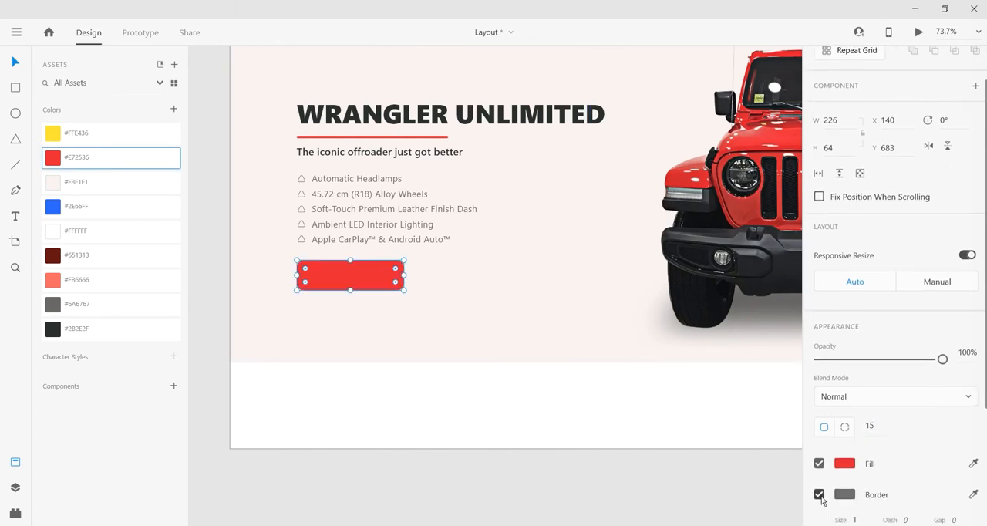
{"action": "left_click", "coordinate": [455, 467]}
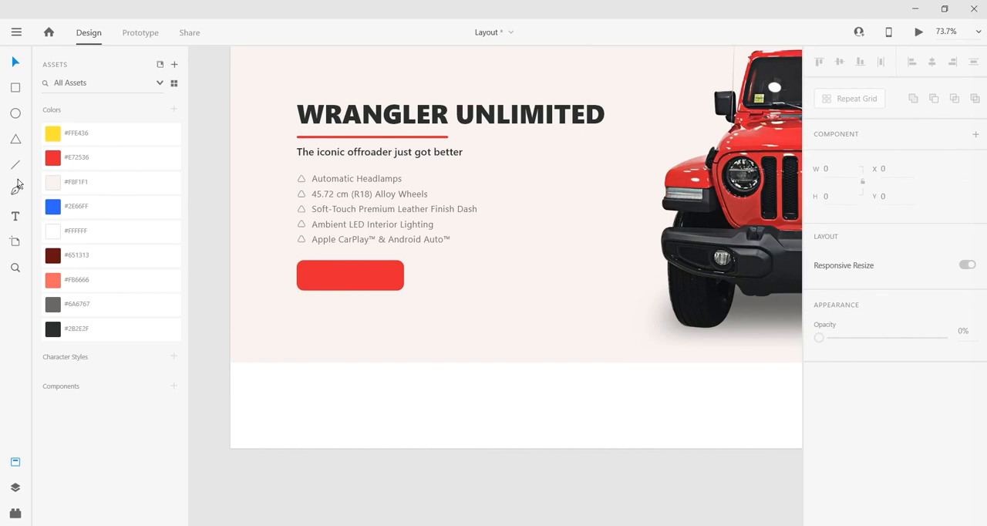
Step: Add the text "Get Price" and place it on the red button
{"action": "scroll", "coordinate": [328, 302], "scroll_direction": "up", "scroll_amount": 2}
{"action": "left_click", "coordinate": [328, 303]}
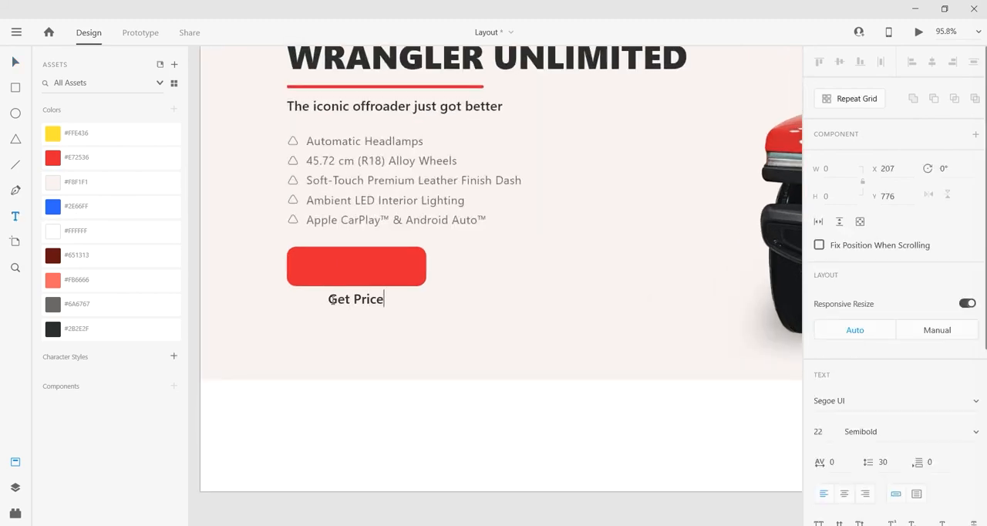
{"action": "left_click", "coordinate": [14, 64]}
{"action": "left_click_drag", "start_coordinate": [368, 313], "coordinate": [371, 270]}
Step: Centre the "Get Price" label horizontally on the red button and colour it with the white #FFFFFF swatch
{"action": "left_click", "coordinate": [417, 260], "text": "shift"}
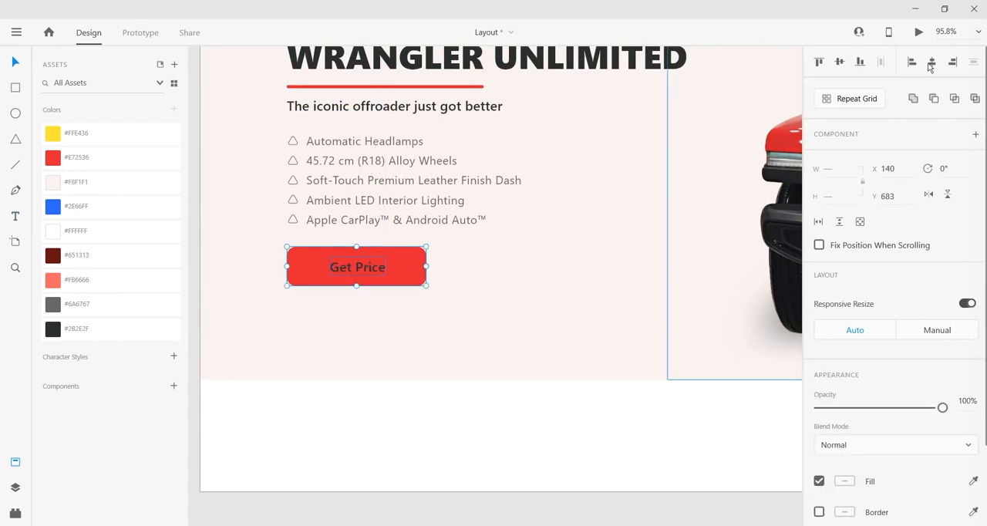
{"action": "left_click", "coordinate": [931, 65]}
{"action": "left_click", "coordinate": [344, 264]}
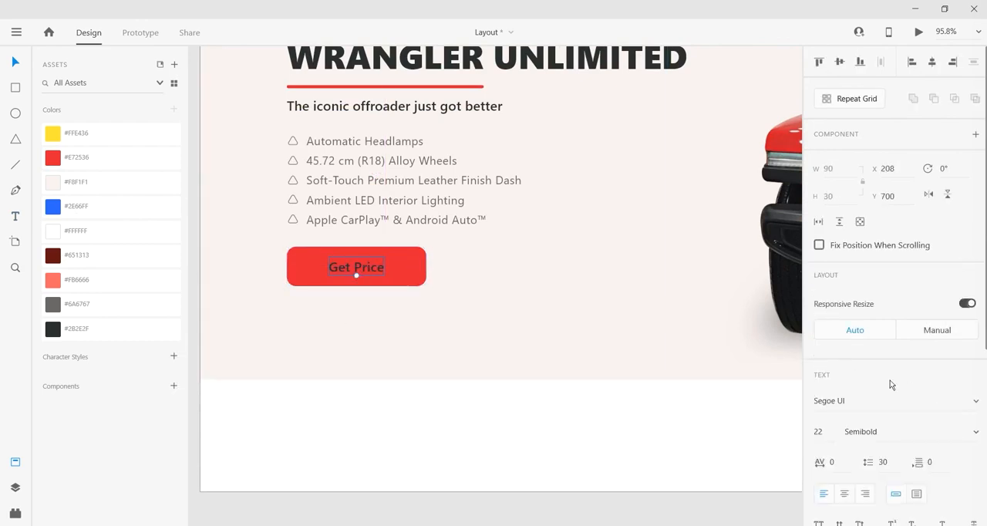
{"action": "left_click", "coordinate": [106, 232]}
Step: Draw a wide rectangle about 1200 × 109 at X 140, Y 836, overlapping the hero section's lower edge
{"action": "scroll", "coordinate": [430, 407], "scroll_direction": "down", "scroll_amount": 2}
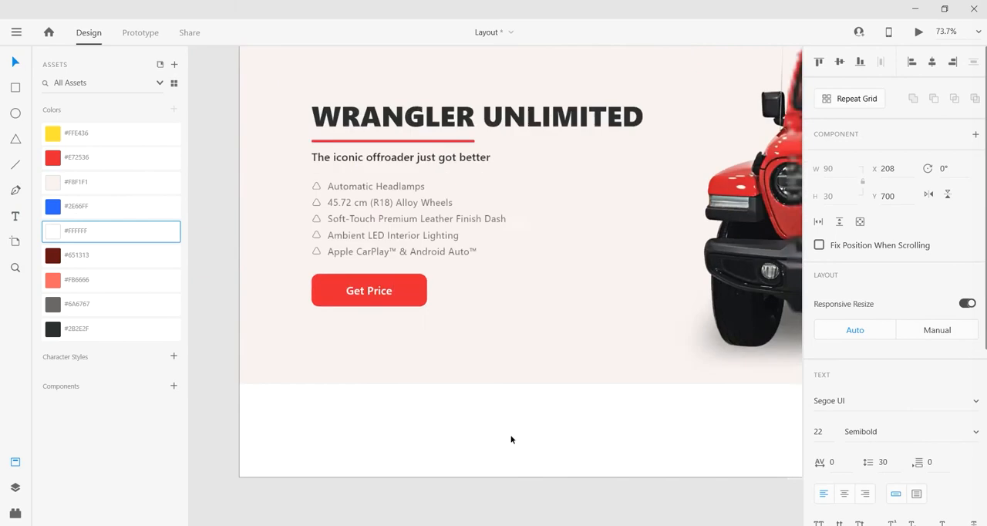
{"action": "left_click_drag", "start_coordinate": [558, 438], "coordinate": [509, 398]}
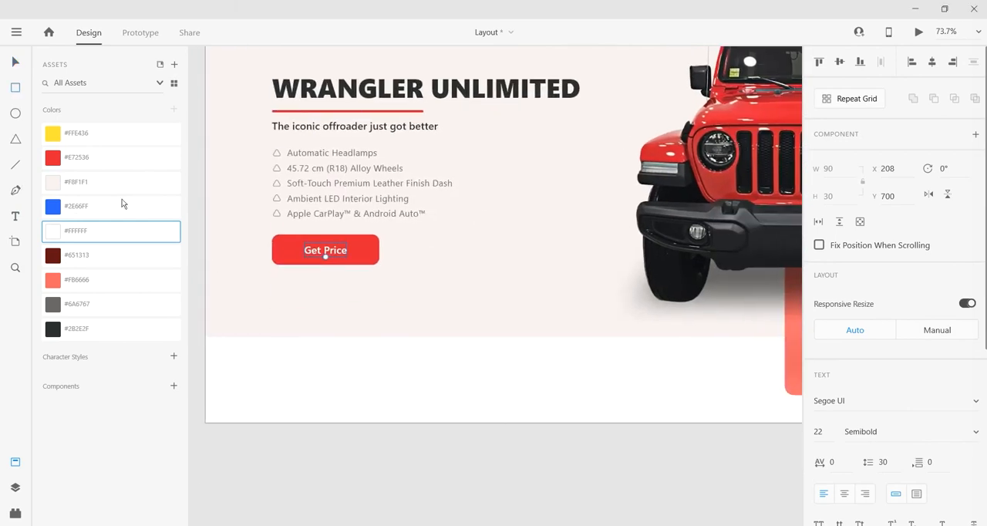
{"action": "left_click_drag", "start_coordinate": [274, 308], "coordinate": [771, 358]}
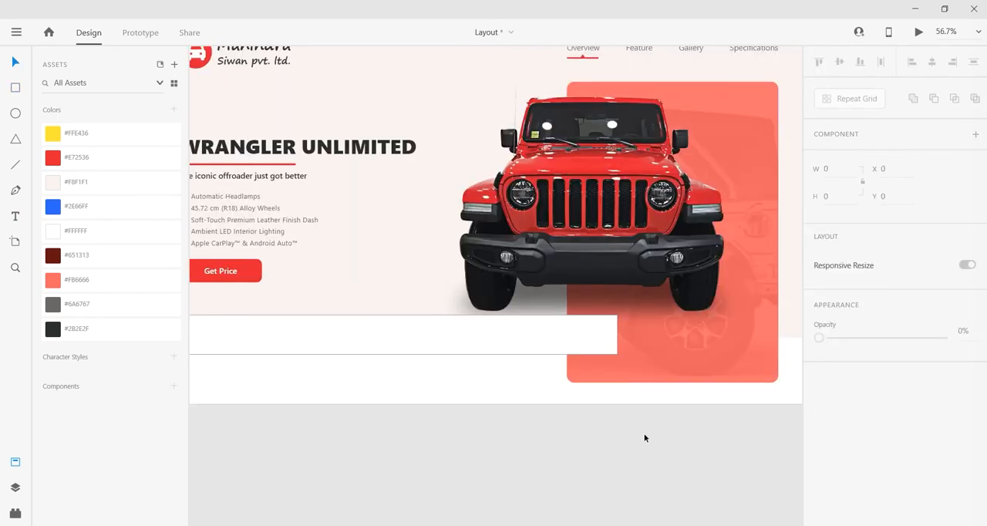
{"action": "left_click_drag", "start_coordinate": [588, 451], "coordinate": [671, 450]}
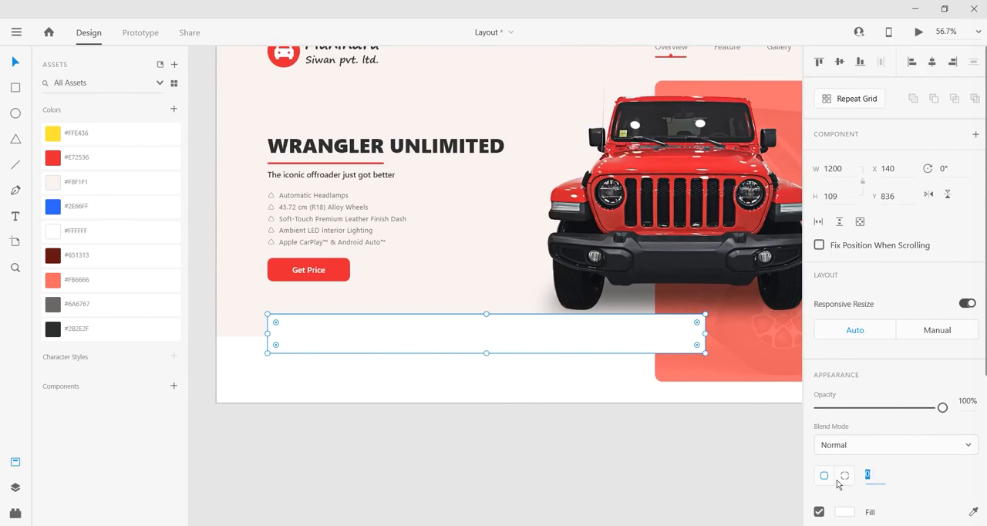
Step: Give the wide white rectangle a corner radius of 20 and turn off its border
{"action": "type", "text": "0"}
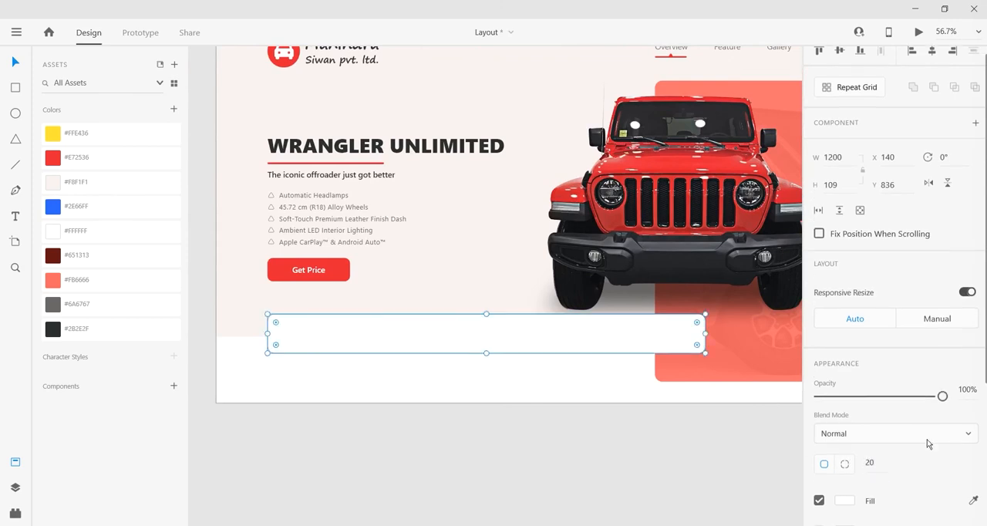
{"action": "scroll", "coordinate": [887, 448], "scroll_direction": "down", "scroll_amount": 2}
{"action": "left_click", "coordinate": [820, 472]}
{"action": "left_click", "coordinate": [600, 467]}
{"action": "left_click_drag", "start_coordinate": [675, 451], "coordinate": [669, 449]}
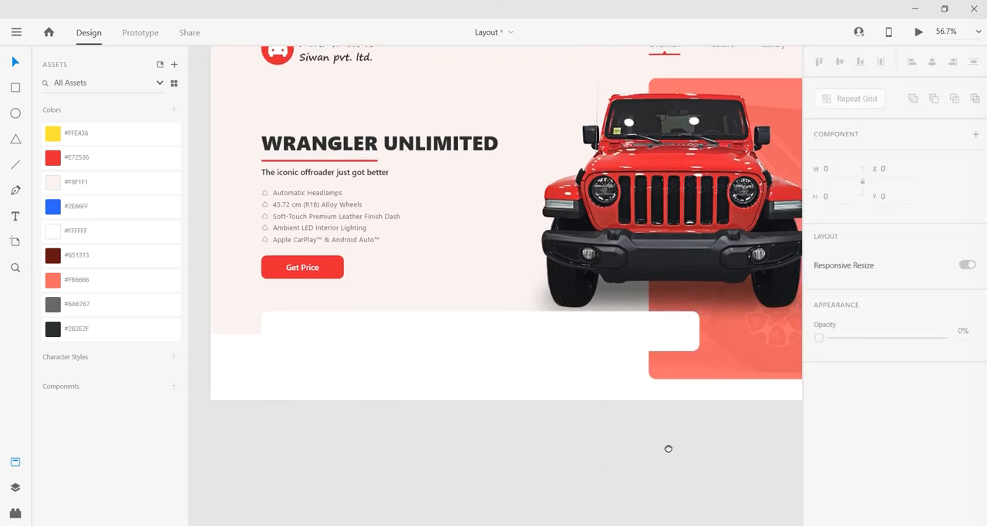
Step: Turn on a shadow for the wide white rectangle with a Y offset of 15 and a blur of 15
{"action": "left_click", "coordinate": [414, 325]}
{"action": "scroll", "coordinate": [829, 478], "scroll_direction": "down", "scroll_amount": 4}
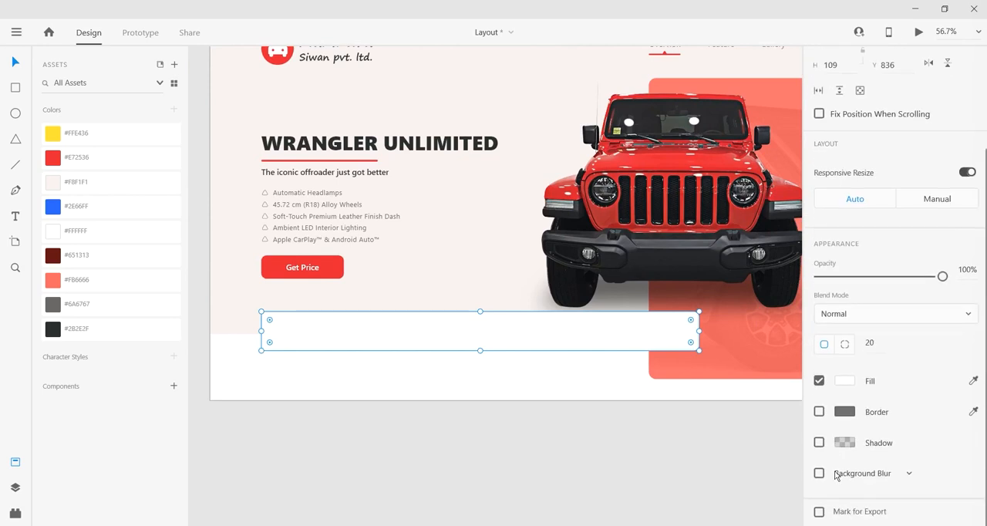
{"action": "left_click", "coordinate": [819, 444]}
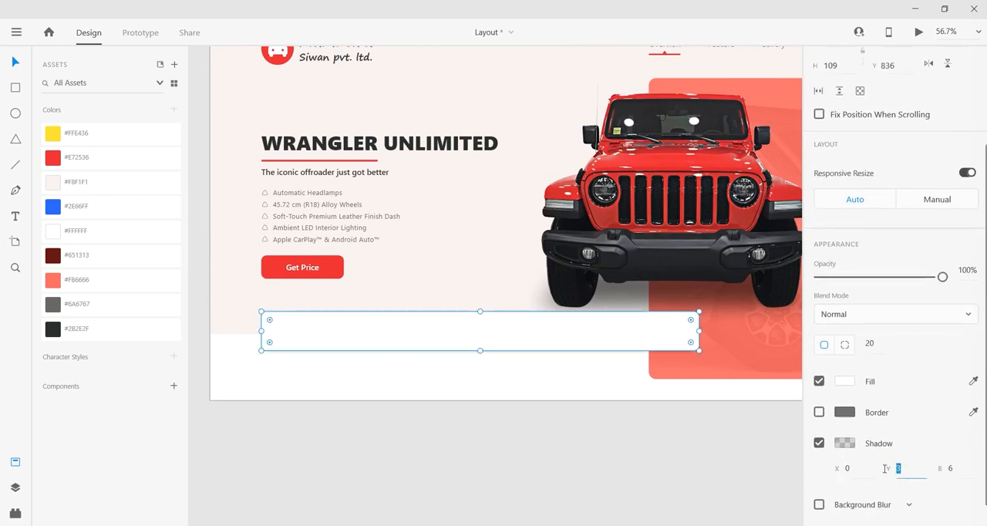
{"action": "left_click", "coordinate": [888, 466]}
{"action": "type", "text": "15"}
{"action": "key", "text": "Tab"}
{"action": "type", "text": "15"}
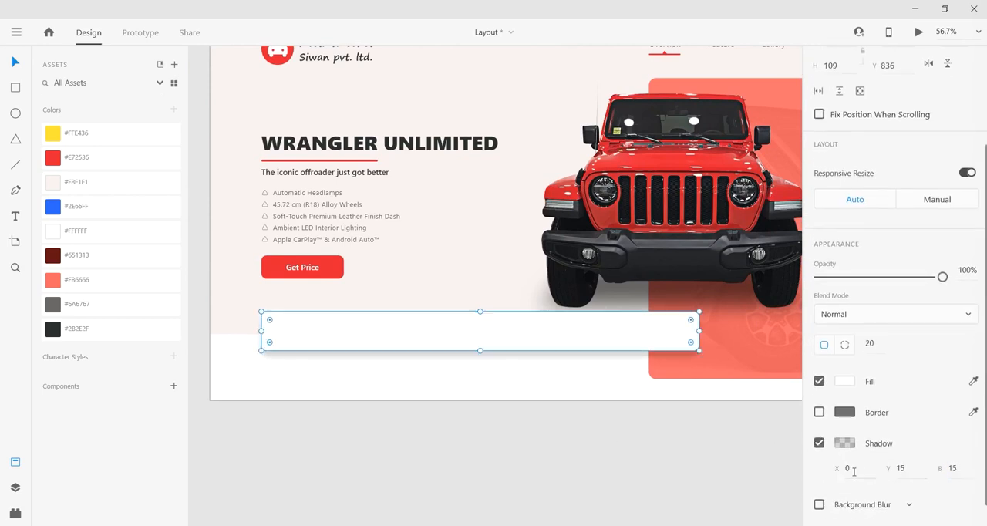
Step: Set the black shadow of the wide white rectangle to 5% opacity and deselect it
{"action": "left_click", "coordinate": [844, 443]}
{"action": "key", "text": "Tab"}
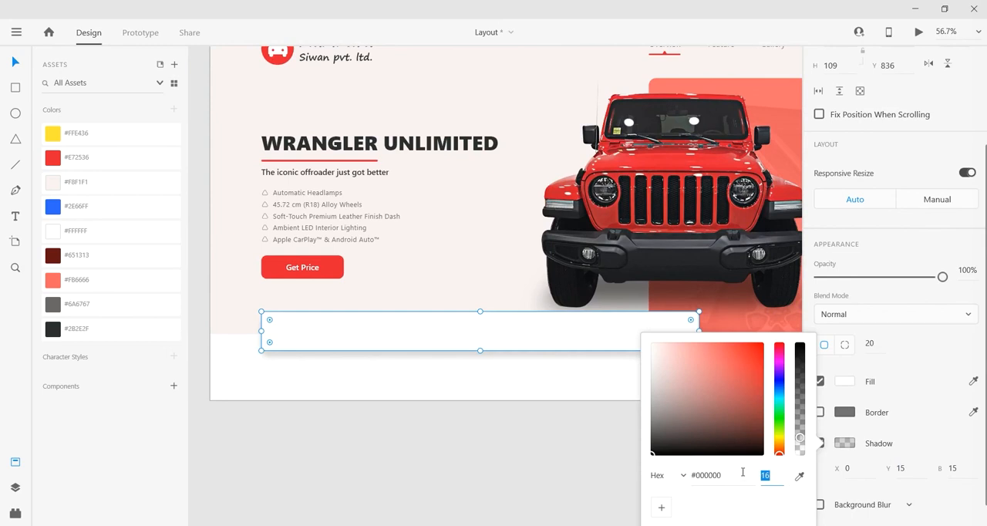
{"action": "type", "text": "10"}
{"action": "key", "text": "Return"}
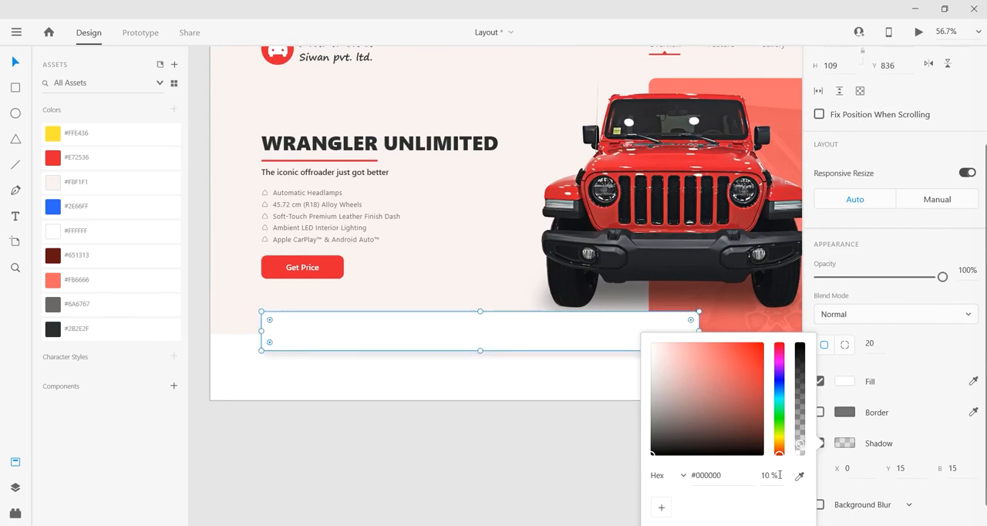
{"action": "type", "text": "5"}
{"action": "key", "text": "Return"}
{"action": "left_click", "coordinate": [412, 484]}
{"action": "left_click_drag", "start_coordinate": [512, 454], "coordinate": [511, 457]}
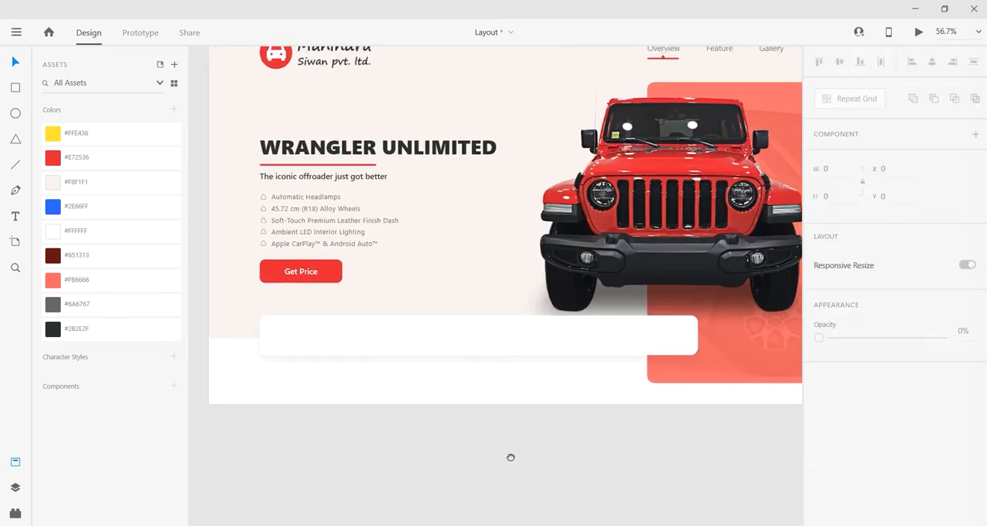
Step: Scale the Jeep image down to about 1000 × 752 and place it at about X 740, Y 123
{"action": "left_click", "coordinate": [600, 259]}
{"action": "left_click_drag", "start_coordinate": [485, 338], "coordinate": [494, 332]}
{"action": "left_click_drag", "start_coordinate": [693, 233], "coordinate": [674, 230]}
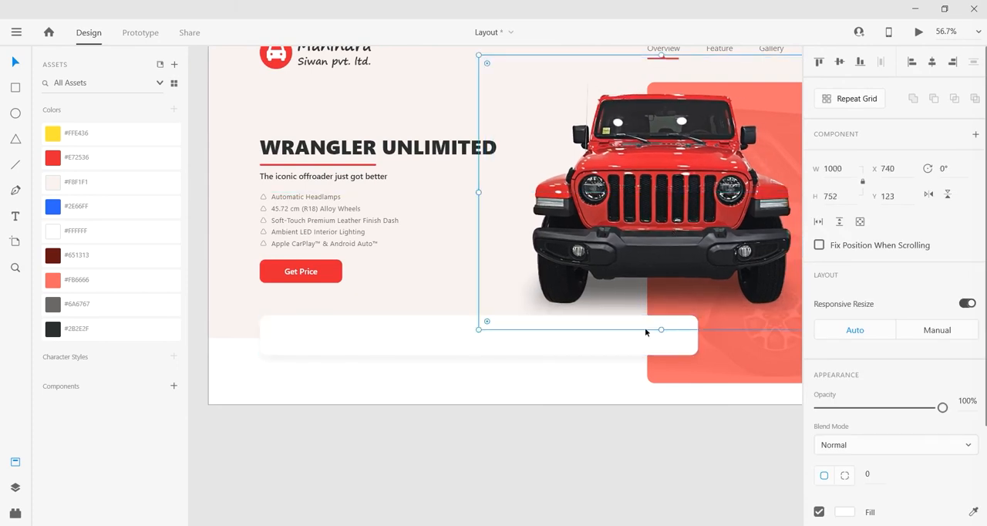
{"action": "left_click", "coordinate": [590, 438]}
{"action": "left_click_drag", "start_coordinate": [590, 438], "coordinate": [608, 466]}
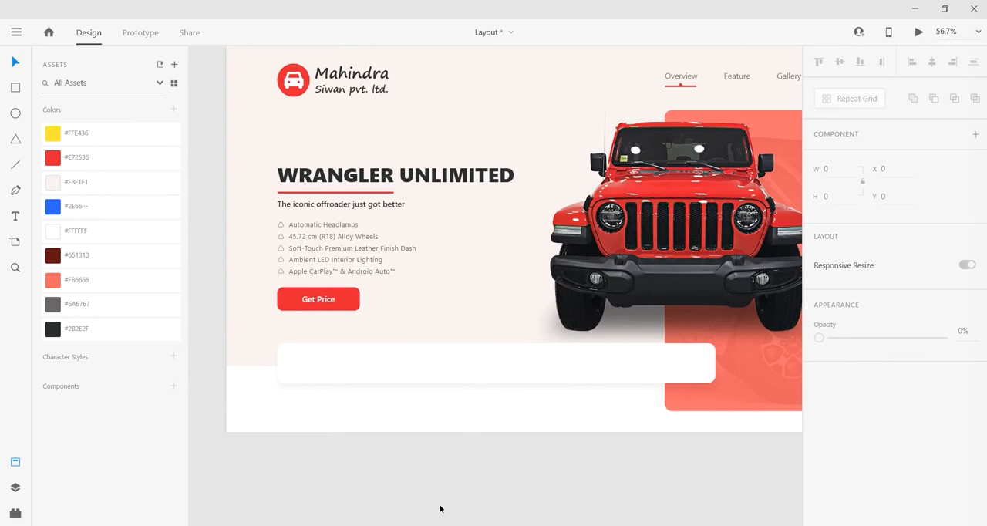
Step: Switch to the browser, search Font Awesome for free "map" icons and open the map-marker-alt icon in a new tab
{"action": "key", "text": "alt+Tab"}
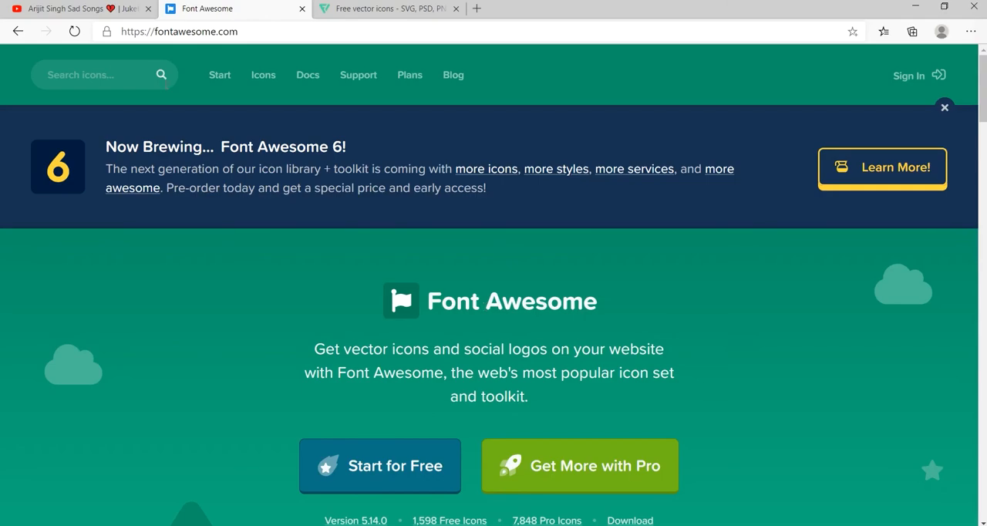
{"action": "left_click", "coordinate": [110, 71]}
{"action": "type", "text": "map"}
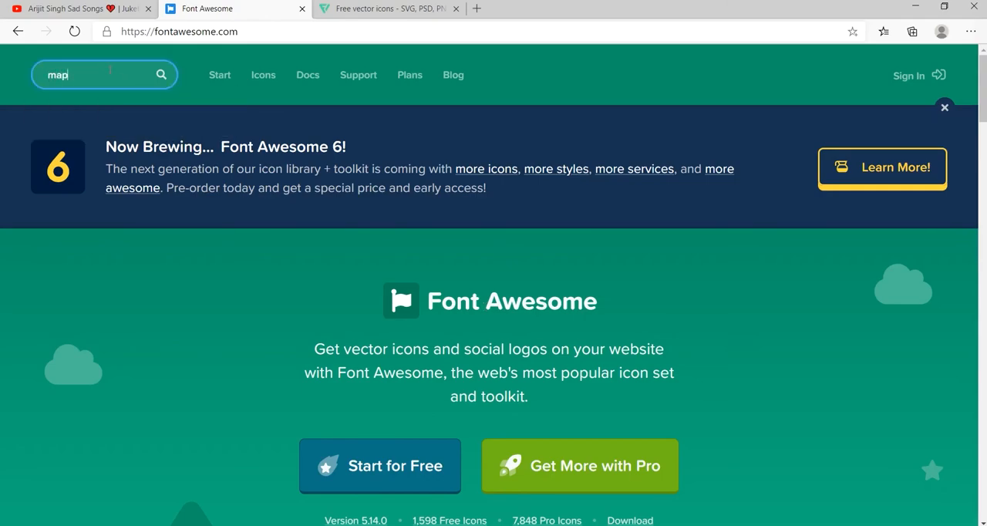
{"action": "key", "text": "Return"}
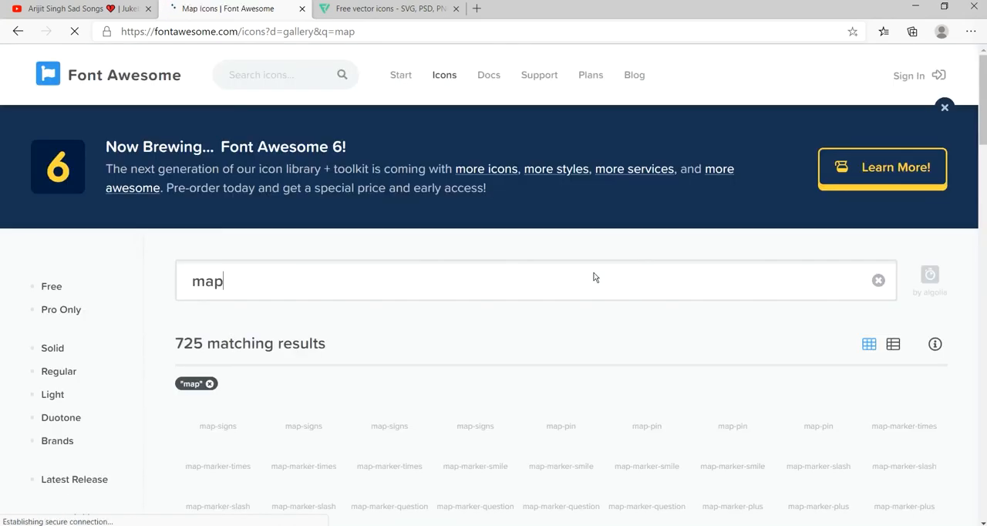
{"action": "scroll", "coordinate": [563, 223], "scroll_direction": "down", "scroll_amount": 2}
{"action": "scroll", "coordinate": [563, 223], "scroll_direction": "down", "scroll_amount": 2}
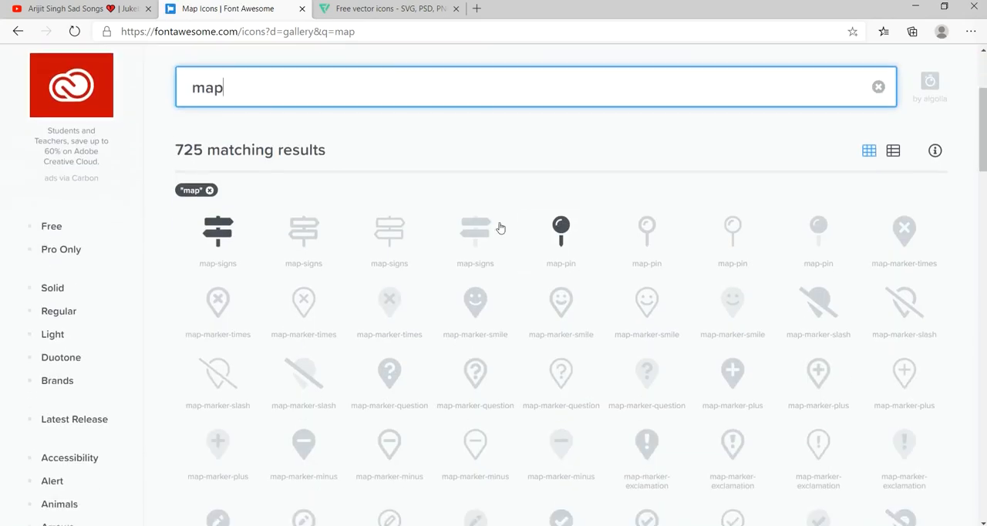
{"action": "left_click", "coordinate": [62, 229]}
{"action": "scroll", "coordinate": [496, 386], "scroll_direction": "down", "scroll_amount": 1}
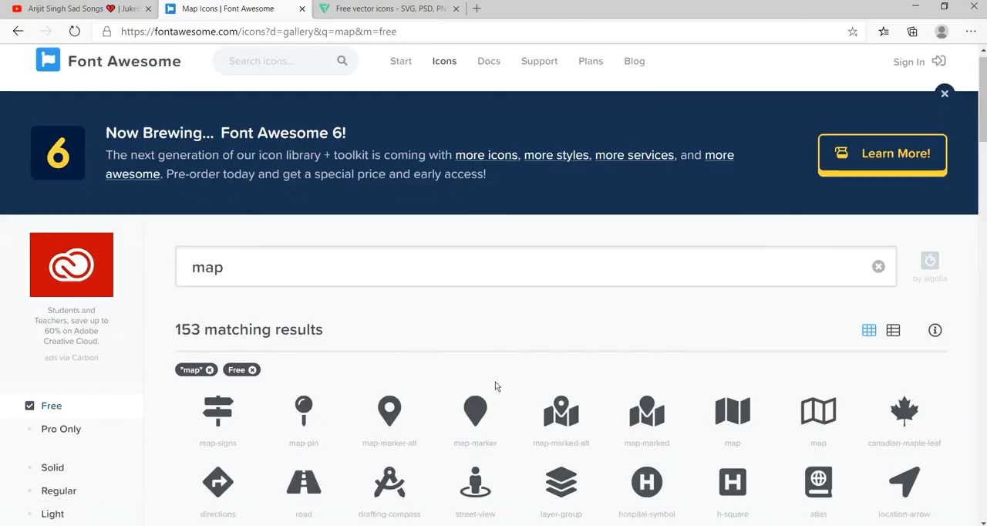
{"action": "middle_click", "coordinate": [389, 377]}
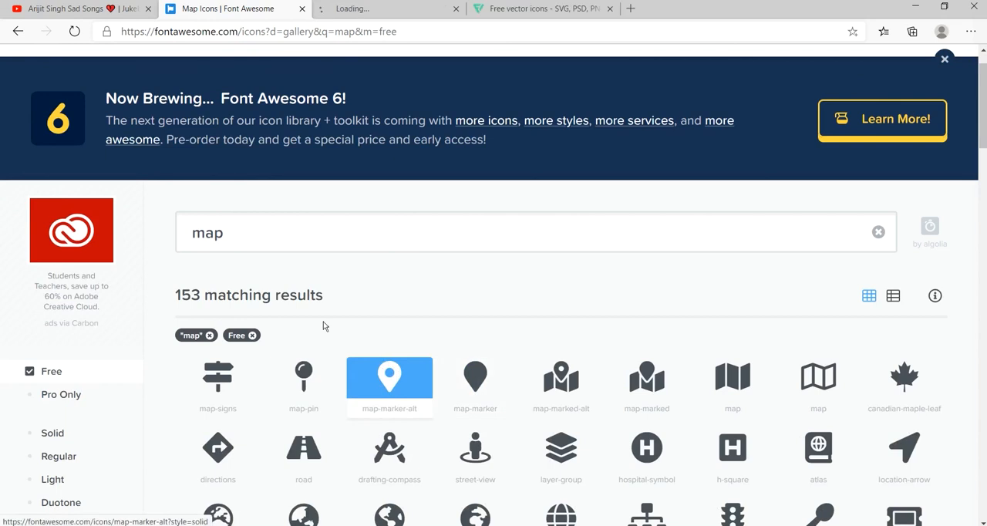
Step: Search the free icons for "calender" and open the regular and solid calendar-alt icons in separate tabs
{"action": "left_click", "coordinate": [285, 233]}
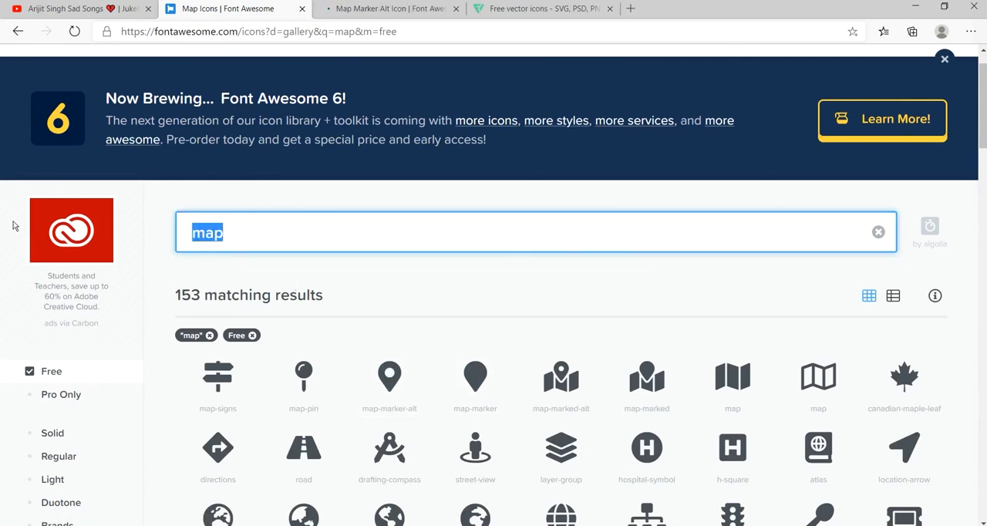
{"action": "type", "text": "caltender"}
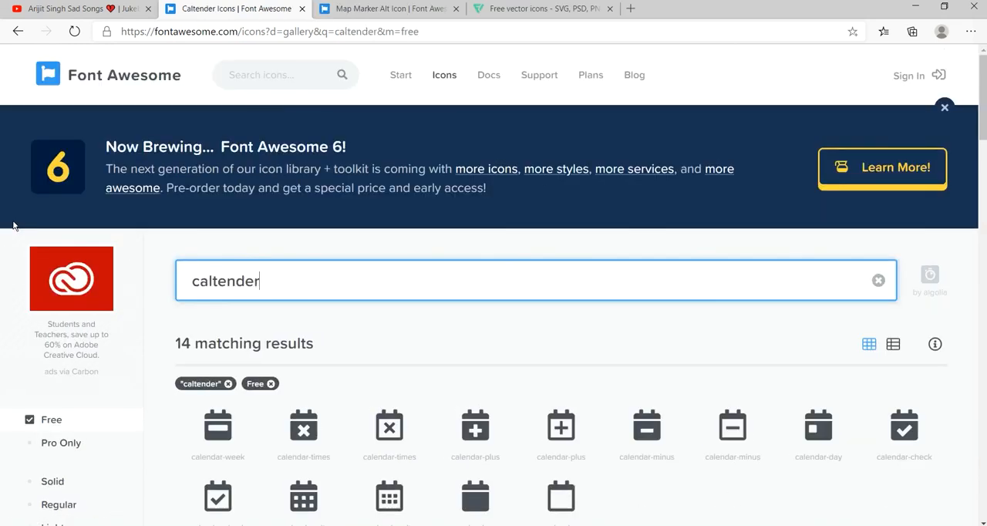
{"action": "left_click", "coordinate": [214, 281]}
{"action": "key", "text": "BackSpace"}
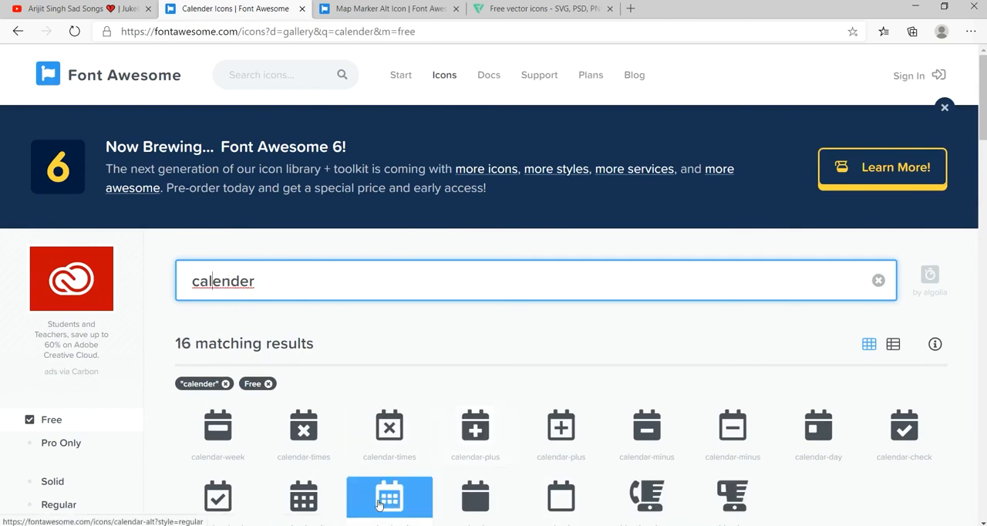
{"action": "middle_click", "coordinate": [391, 501]}
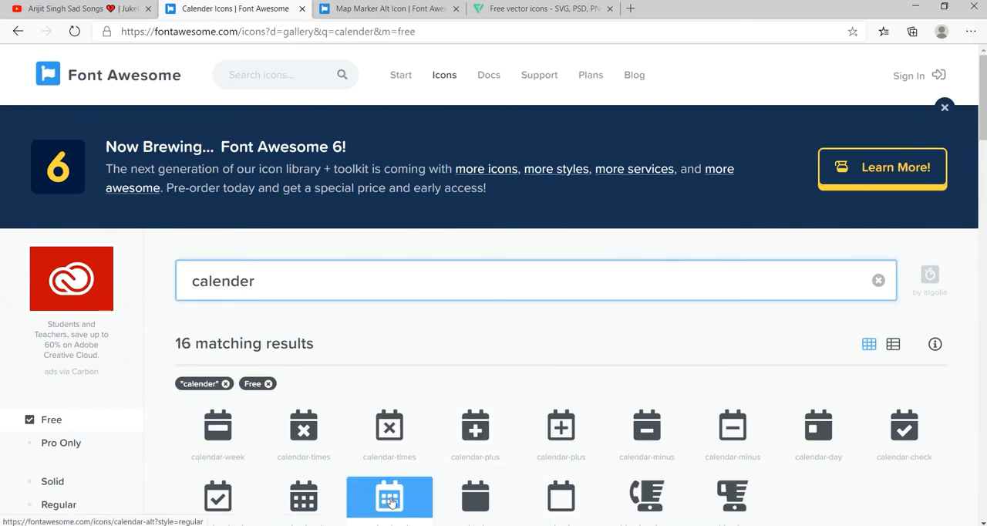
{"action": "middle_click", "coordinate": [301, 500]}
Step: Download the solid map-marker-alt icon as SVG, agreeing to the attribution terms
{"action": "key", "text": "ctrl+Tab"}
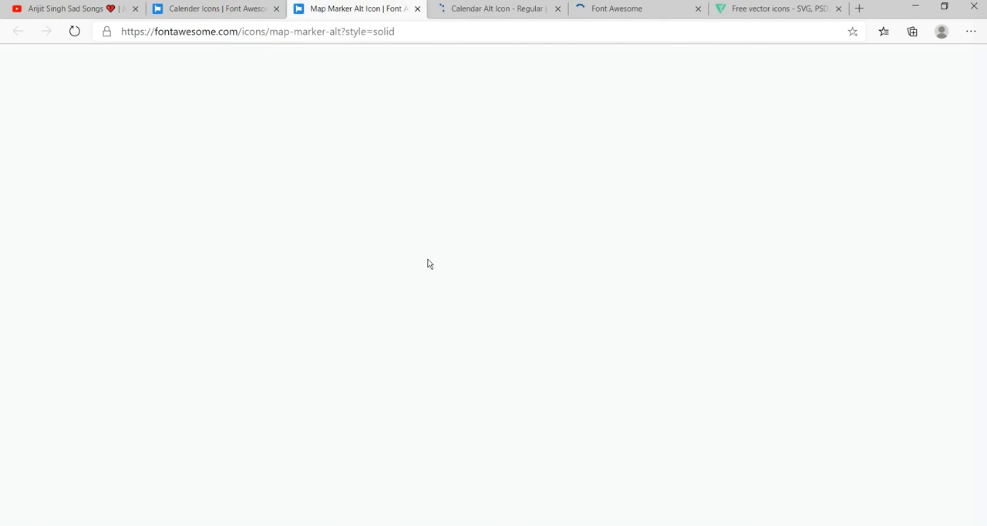
{"action": "scroll", "coordinate": [301, 275], "scroll_direction": "down", "scroll_amount": 2}
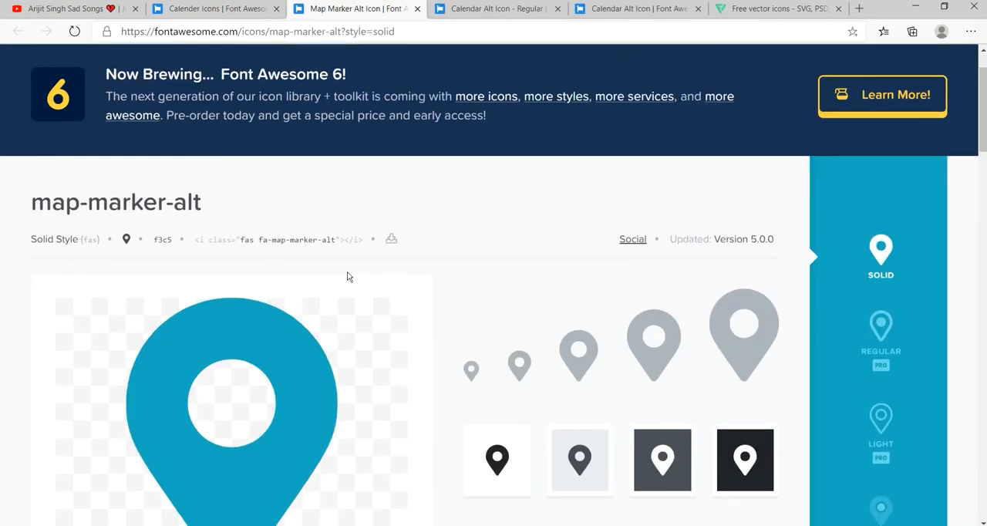
{"action": "scroll", "coordinate": [363, 276], "scroll_direction": "down", "scroll_amount": 1}
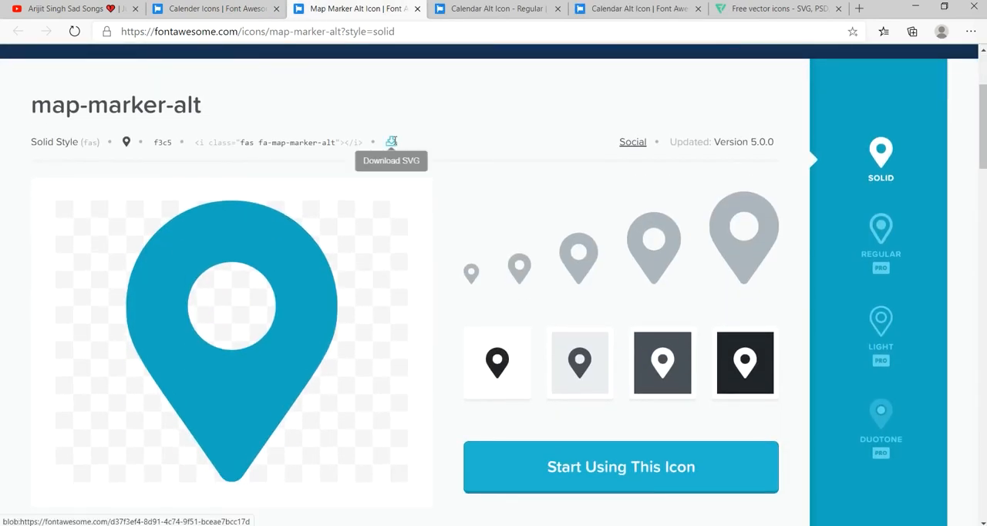
{"action": "left_click", "coordinate": [392, 141]}
{"action": "left_click", "coordinate": [480, 375]}
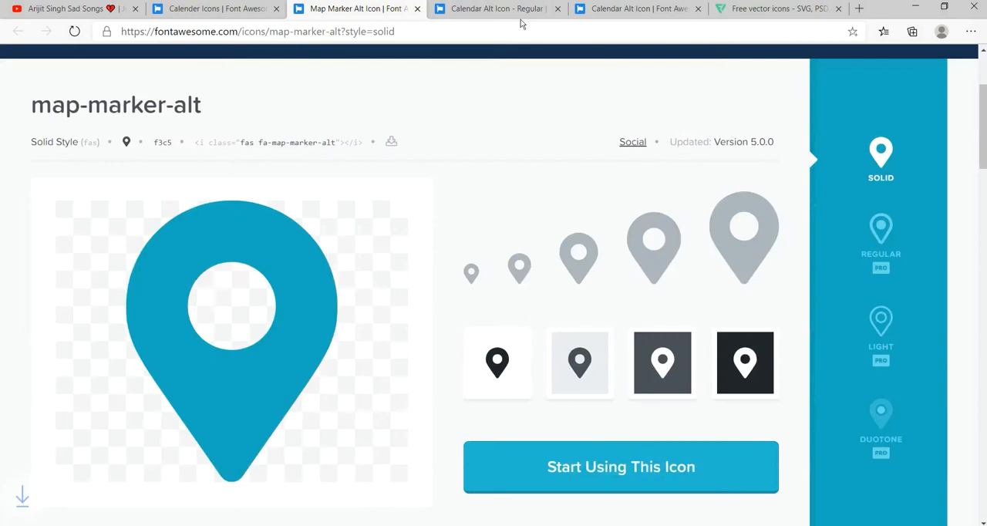
Step: Download the solid version of the calendar-alt icon as SVG, agreeing to the attribution terms
{"action": "left_click", "coordinate": [512, 9]}
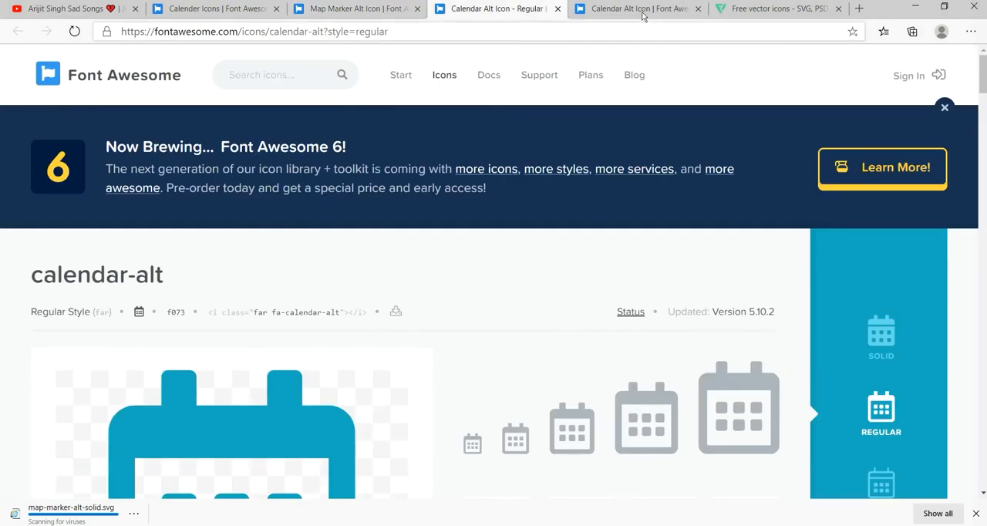
{"action": "left_click", "coordinate": [644, 10]}
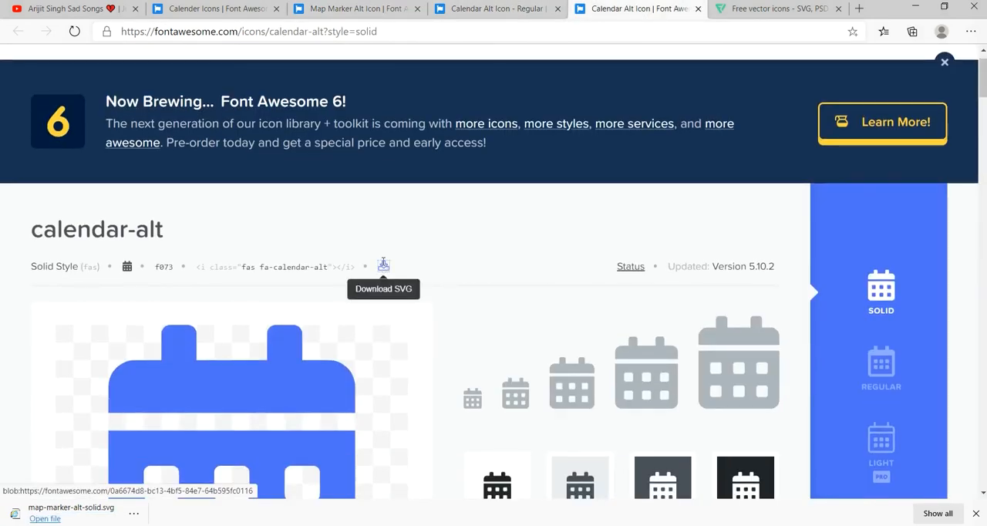
{"action": "left_click", "coordinate": [383, 264]}
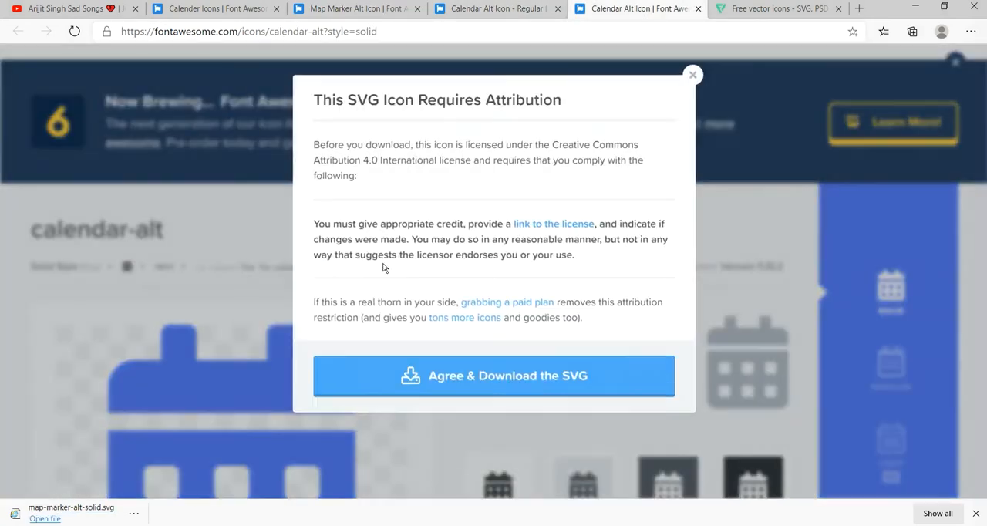
{"action": "left_click", "coordinate": [529, 384]}
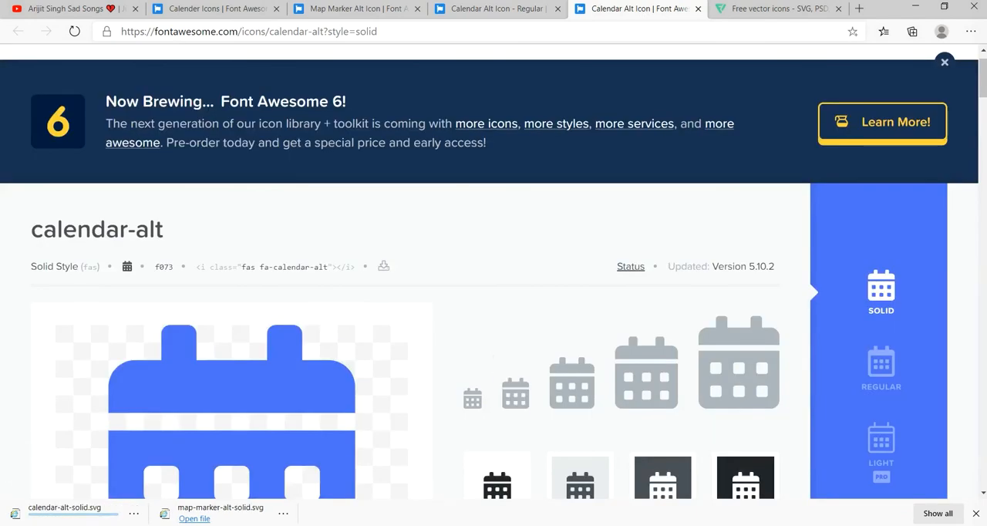
Step: Switch to File Explorer and copy the calendar-alt-solid and map-marker-alt-solid files from the Downloads folder
{"action": "key", "text": "alt+Tab"}
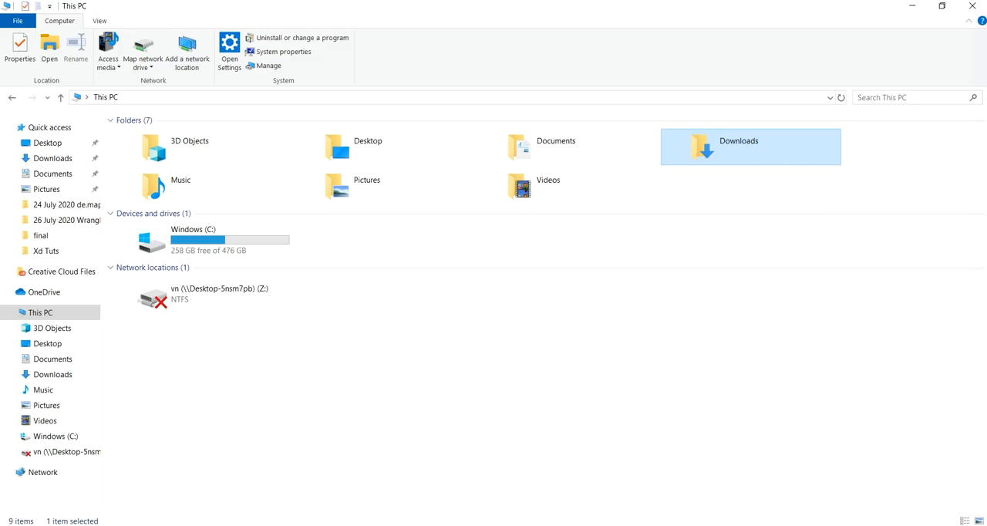
{"action": "left_click", "coordinate": [54, 159]}
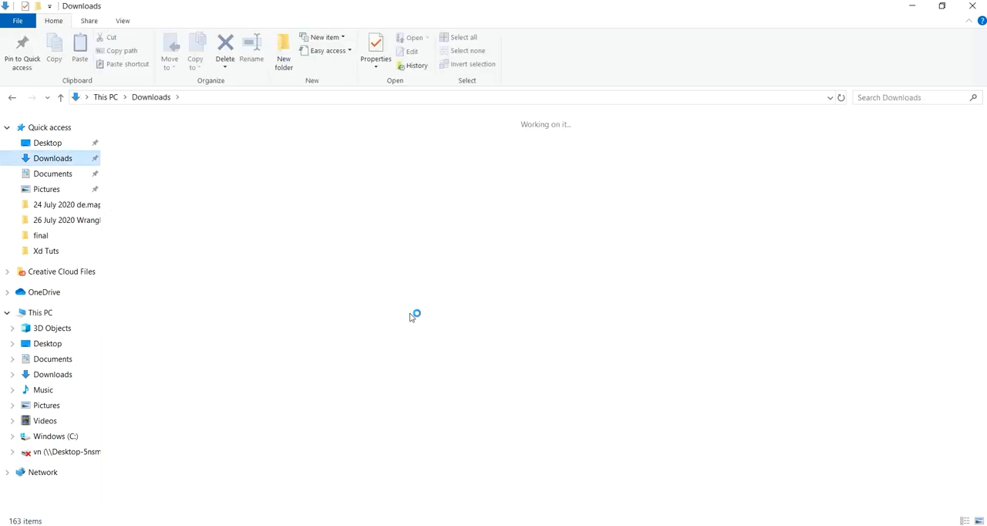
{"action": "mouse_move", "coordinate": [241, 142]}
{"action": "left_mouse_down"}
{"action": "mouse_move", "coordinate": [116, 179]}
{"action": "mouse_move", "coordinate": [126, 166]}
{"action": "left_mouse_up"}
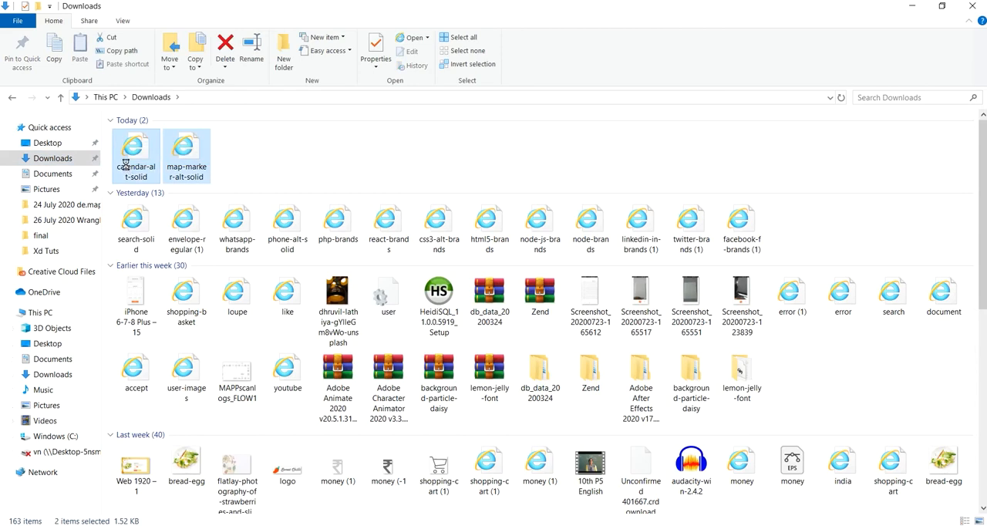
{"action": "right_click", "coordinate": [126, 164]}
{"action": "left_click", "coordinate": [156, 437]}
Step: Switch to Adobe XD, paste both icons into the layout and set their height to 25 with proportions locked
{"action": "key", "text": "alt+Tab"}
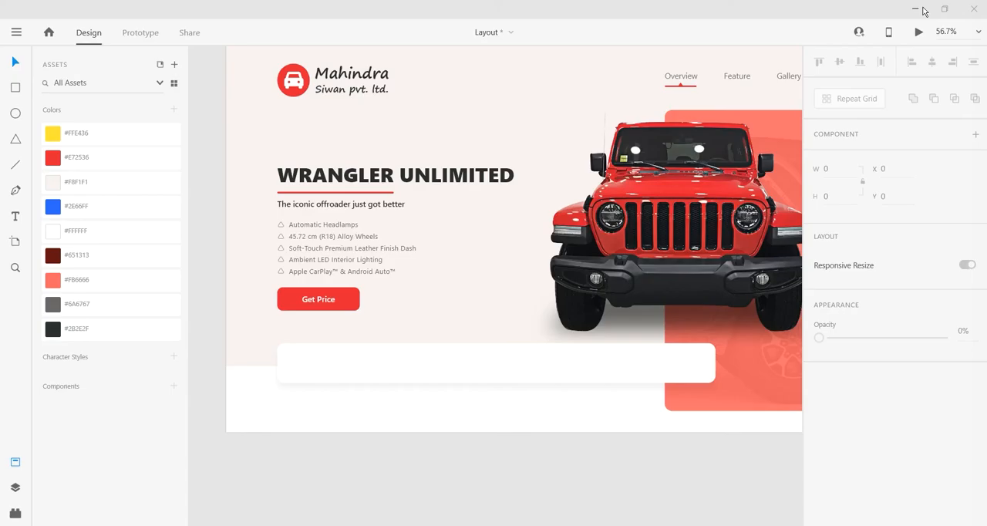
{"action": "right_click", "coordinate": [207, 183]}
{"action": "left_click", "coordinate": [232, 233]}
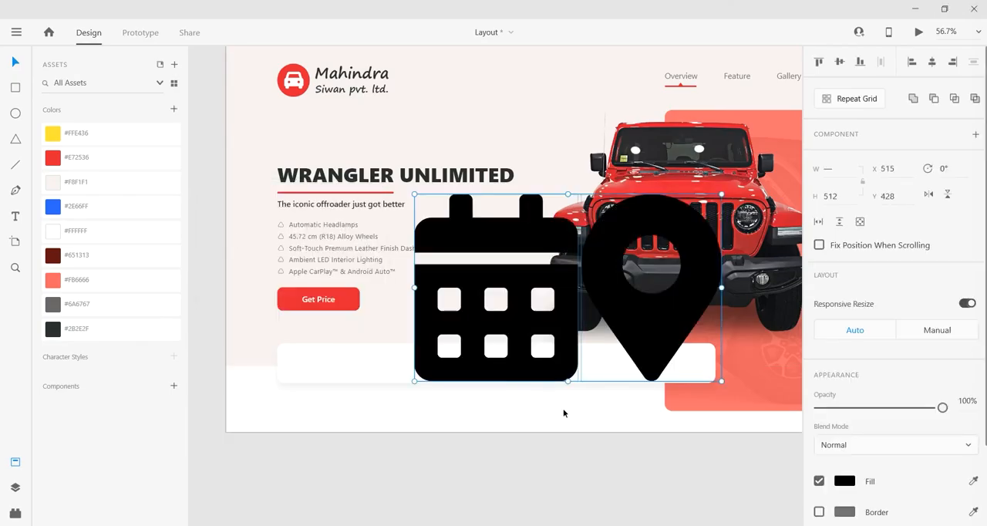
{"action": "scroll", "coordinate": [561, 414], "scroll_direction": "down", "scroll_amount": 2}
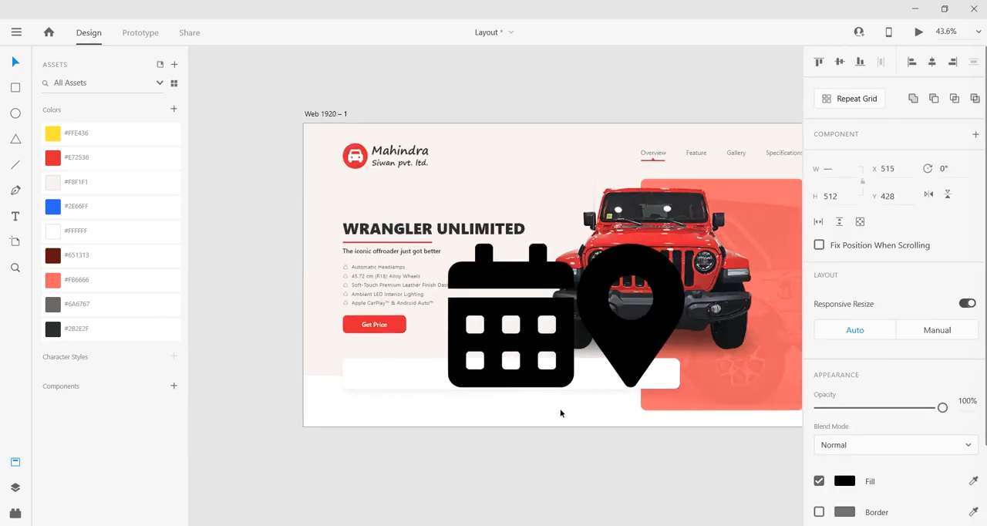
{"action": "left_click", "coordinate": [831, 196]}
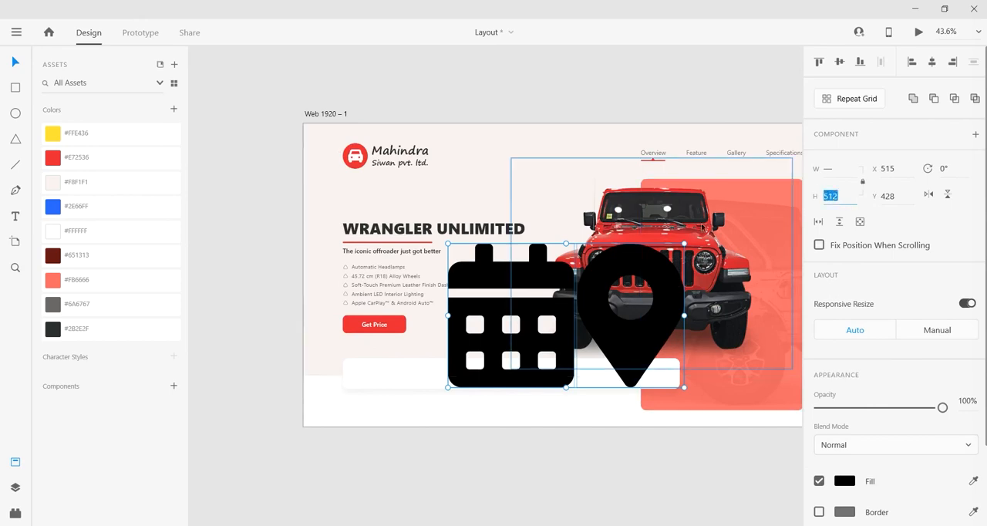
{"action": "type", "text": "25"}
{"action": "key", "text": "Return"}
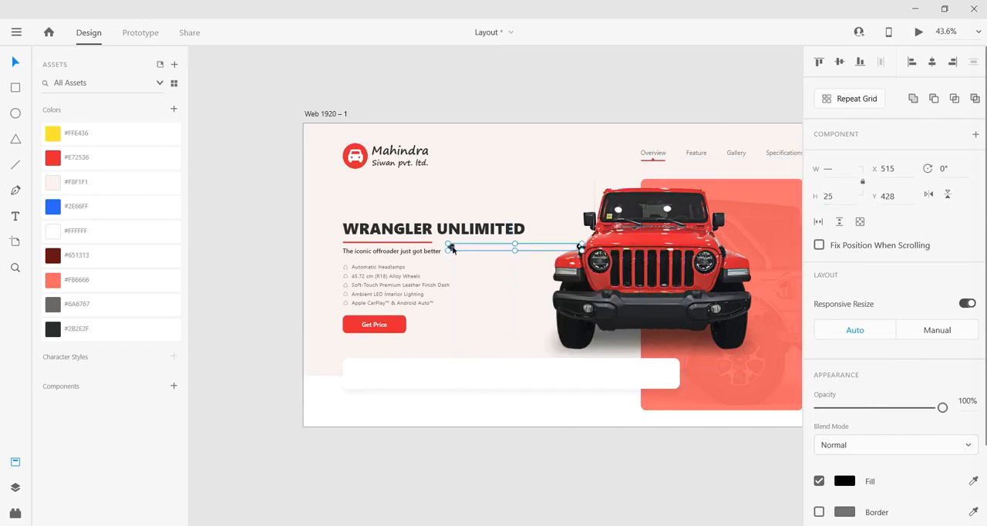
Step: Move the calendar and map marker icons together onto the white bar, with the calendar near its left end
{"action": "left_click_drag", "start_coordinate": [452, 248], "coordinate": [365, 376]}
{"action": "left_click", "coordinate": [403, 459]}
{"action": "scroll", "coordinate": [401, 444], "scroll_direction": "up", "scroll_amount": 2}
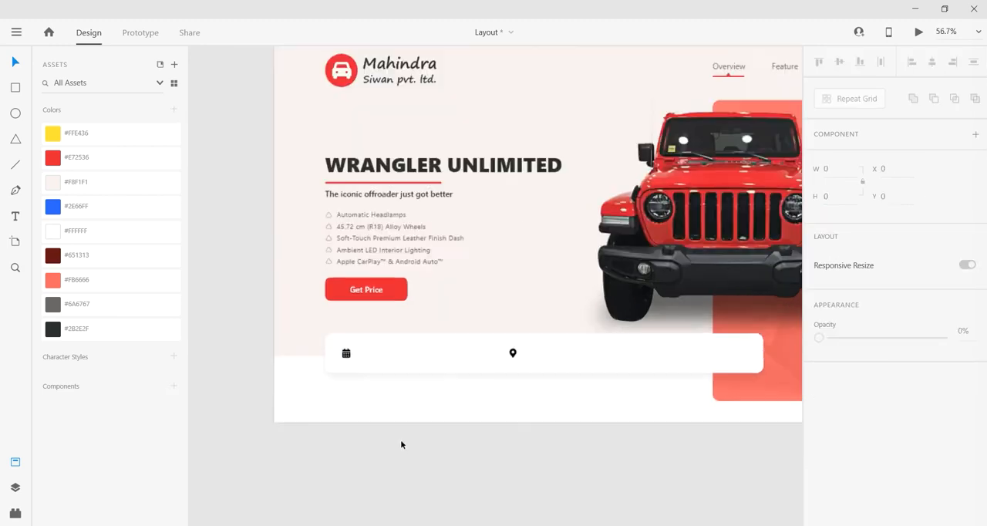
{"action": "left_click_drag", "start_coordinate": [471, 463], "coordinate": [455, 447]}
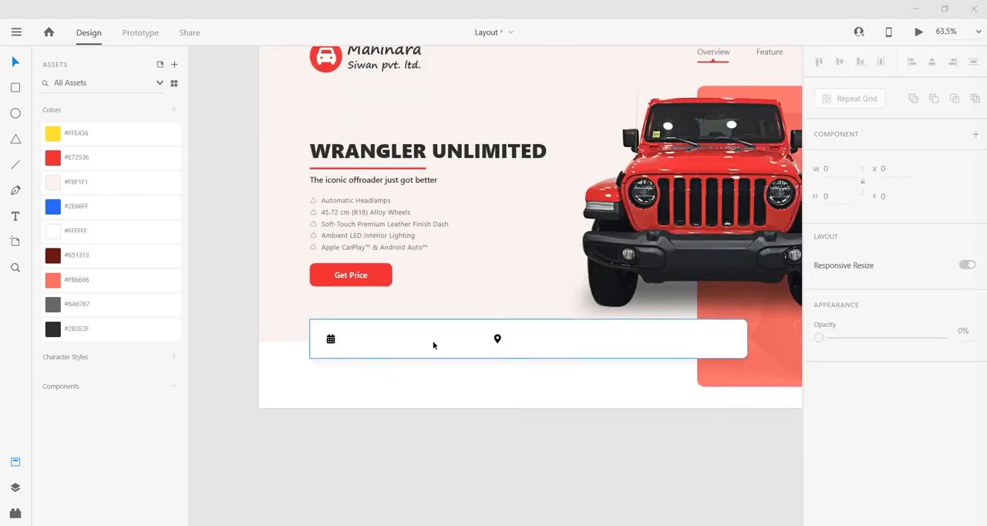
Step: Enlarge the calendar and map marker icons on the white bar slightly and recolour them grey
{"action": "scroll", "coordinate": [432, 344], "scroll_direction": "up", "scroll_amount": 2}
{"action": "left_click", "coordinate": [302, 339]}
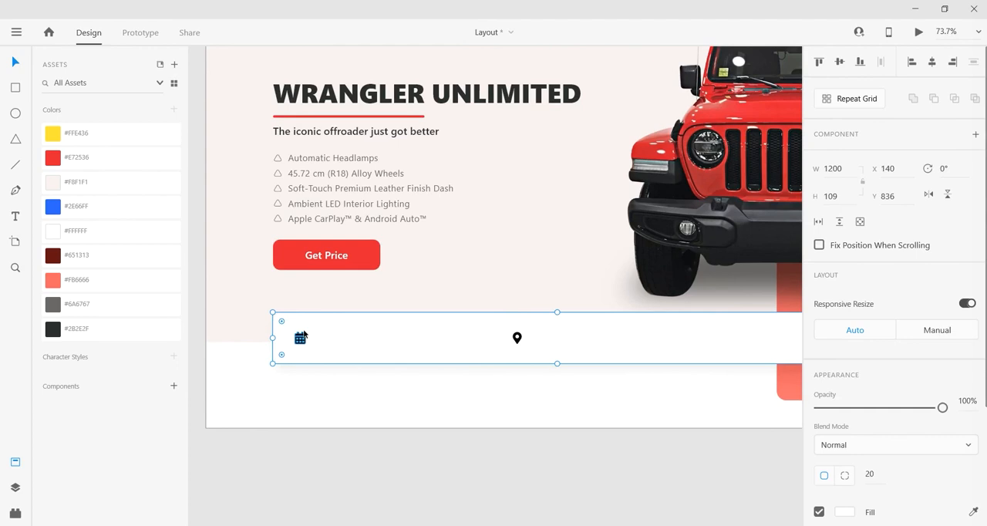
{"action": "double_click", "coordinate": [514, 337]}
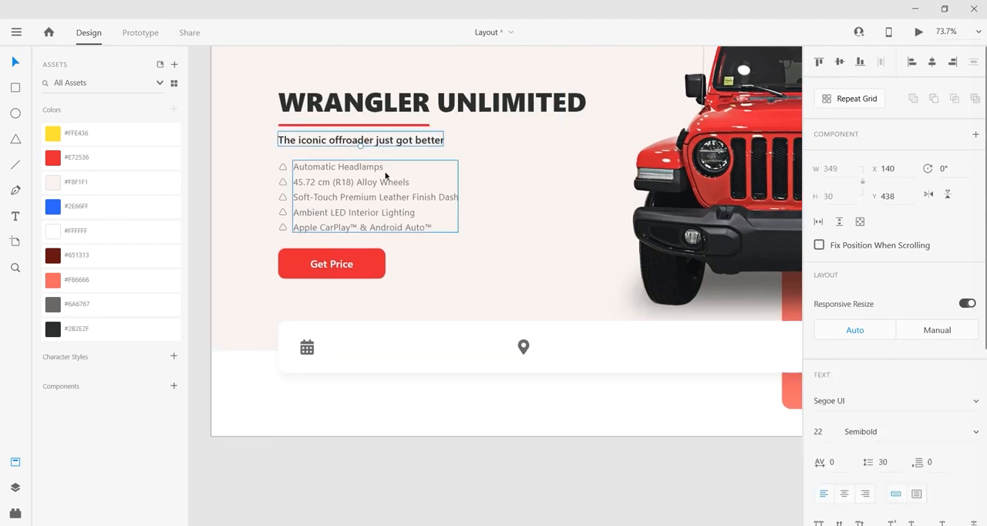
Step: Duplicate the tagline text onto the white bar beside the calendar icon and replace its wording with "Choose your location"
{"action": "left_click_drag", "start_coordinate": [386, 143], "coordinate": [437, 353]}
{"action": "scroll", "coordinate": [377, 351], "scroll_direction": "up", "scroll_amount": 2}
{"action": "double_click", "coordinate": [393, 347]}
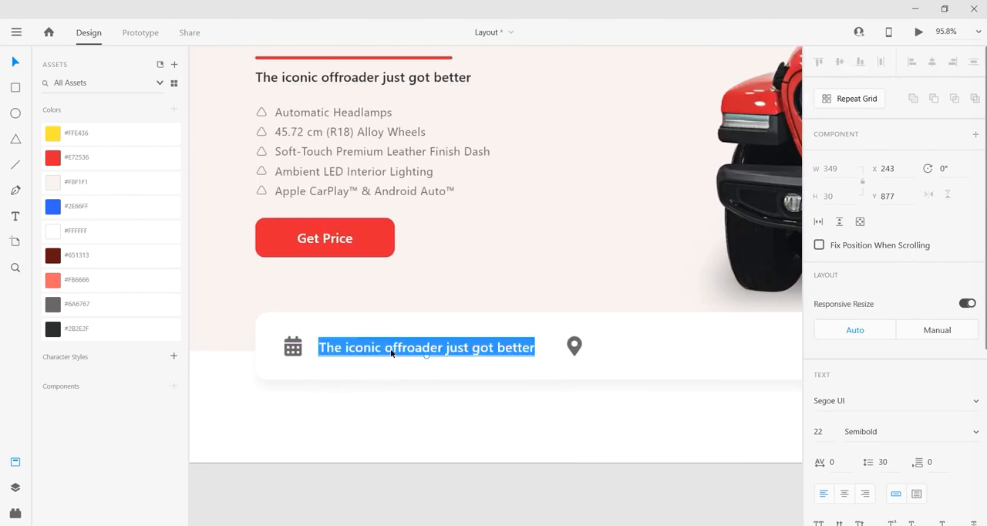
{"action": "left_click", "coordinate": [393, 348]}
{"action": "key", "text": "ctrl+a"}
{"action": "type", "text": "c"}
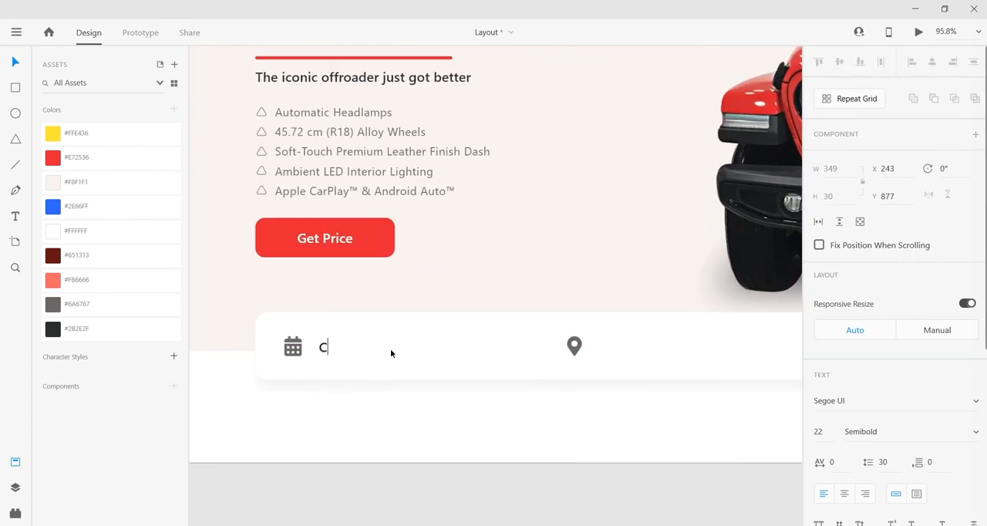
{"action": "type", "text": "hoose your location"}
{"action": "key", "text": "Escape"}
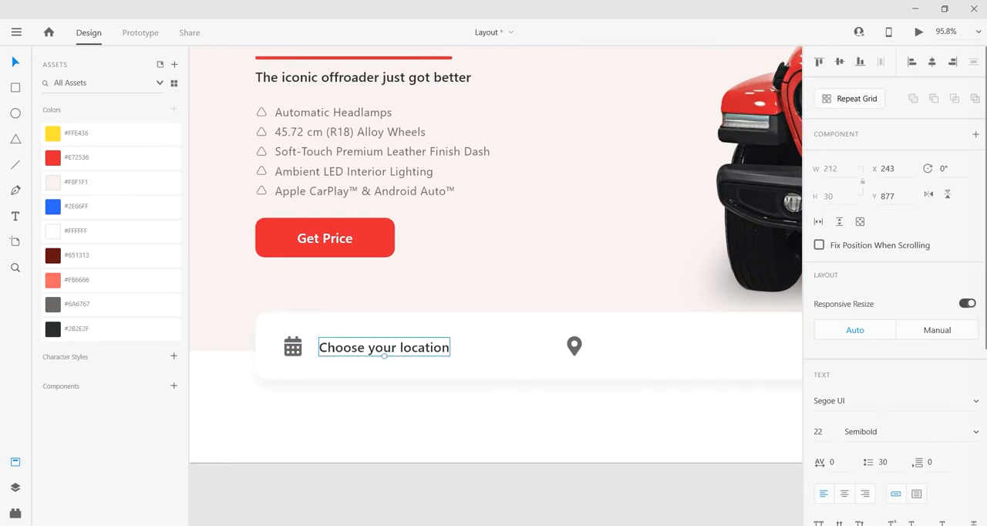
Step: Set the "Choose your location" label to the Regular font weight
{"action": "left_click", "coordinate": [977, 431]}
{"action": "left_click", "coordinate": [914, 333]}
{"action": "left_click", "coordinate": [524, 478]}
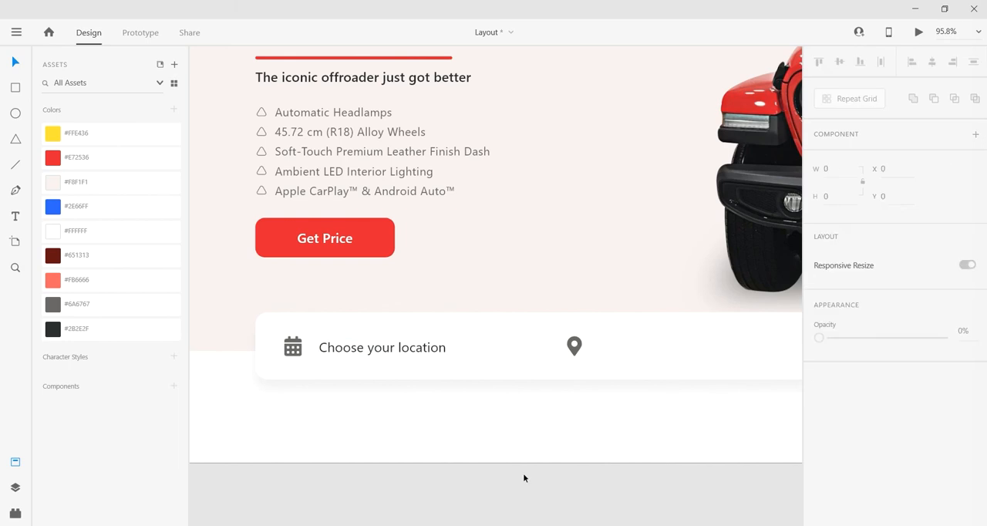
Step: Swap the two bar icons so the map marker sits before "Choose your location" and the calendar sits further right
{"action": "scroll", "coordinate": [522, 472], "scroll_direction": "right", "scroll_amount": 3}
{"action": "scroll", "coordinate": [523, 473], "scroll_direction": "down", "scroll_amount": 1}
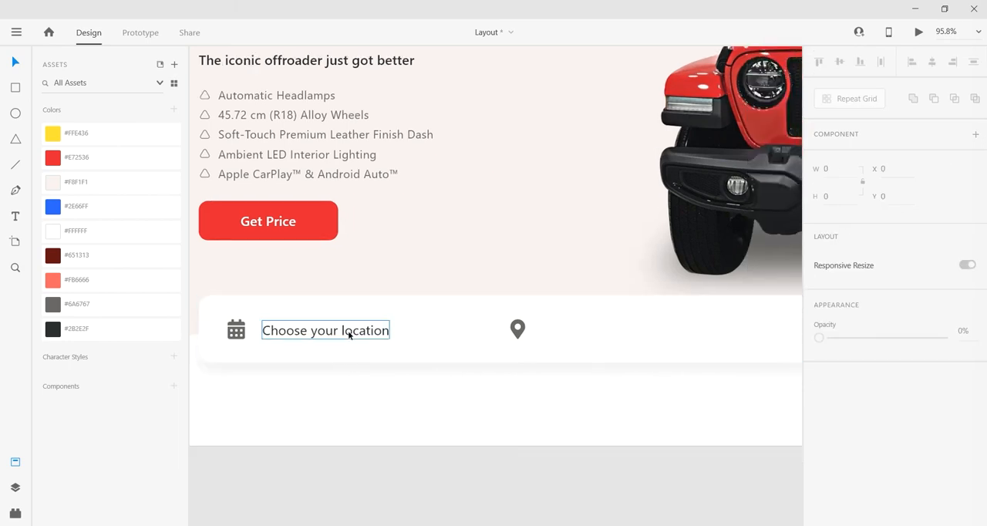
{"action": "mouse_move", "coordinate": [236, 330]}
{"action": "left_mouse_down"}
{"action": "mouse_move", "coordinate": [539, 334]}
{"action": "mouse_move", "coordinate": [261, 352]}
{"action": "mouse_move", "coordinate": [226, 345]}
{"action": "mouse_move", "coordinate": [233, 336]}
{"action": "left_mouse_up"}
{"action": "scroll", "coordinate": [507, 419], "scroll_direction": "right", "scroll_amount": 1}
Step: Duplicate the "Choose your location" label beside the calendar icon and change the copy's text to "Appointment Date"
{"action": "left_click", "coordinate": [322, 333]}
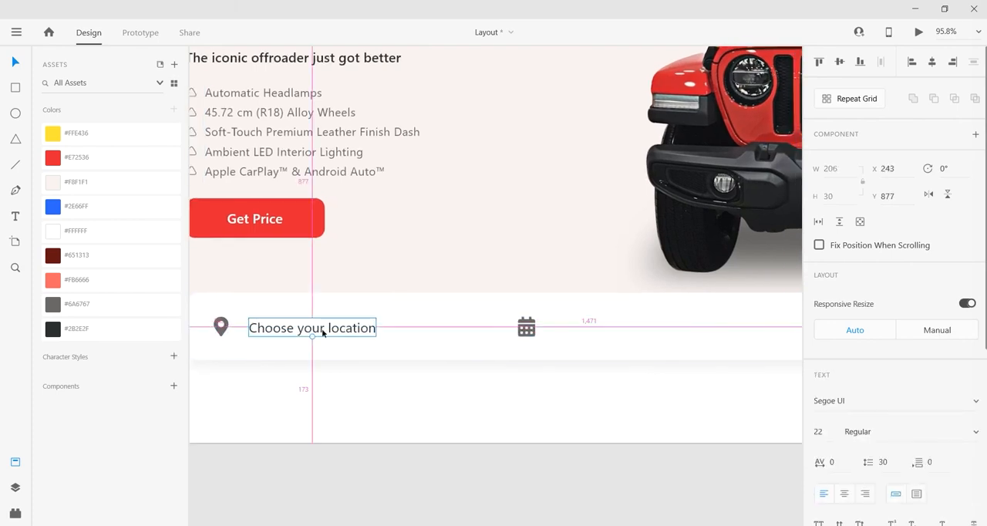
{"action": "left_click_drag", "start_coordinate": [322, 333], "coordinate": [632, 327]}
{"action": "double_click", "coordinate": [620, 329]}
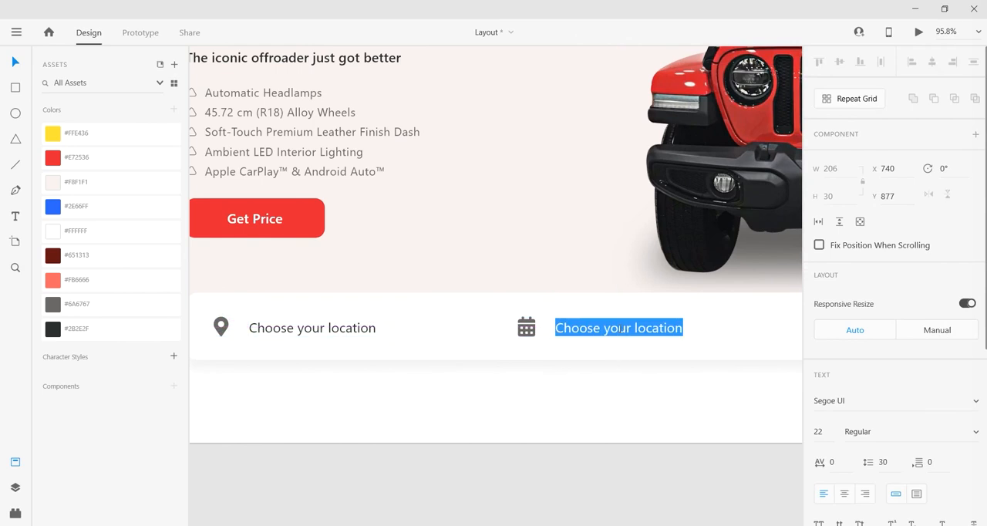
{"action": "type", "text": "Appoin"}
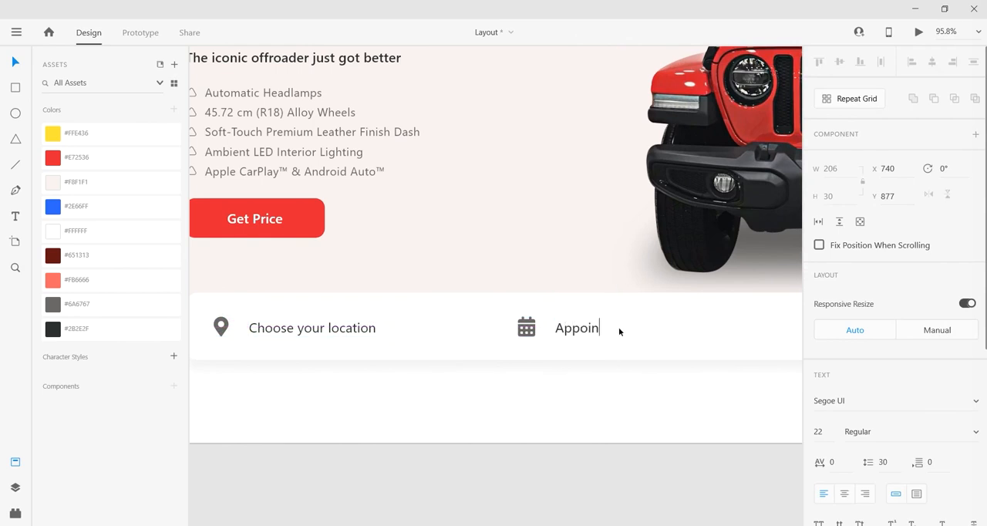
{"action": "type", "text": "tment Date"}
{"action": "key", "text": "Escape"}
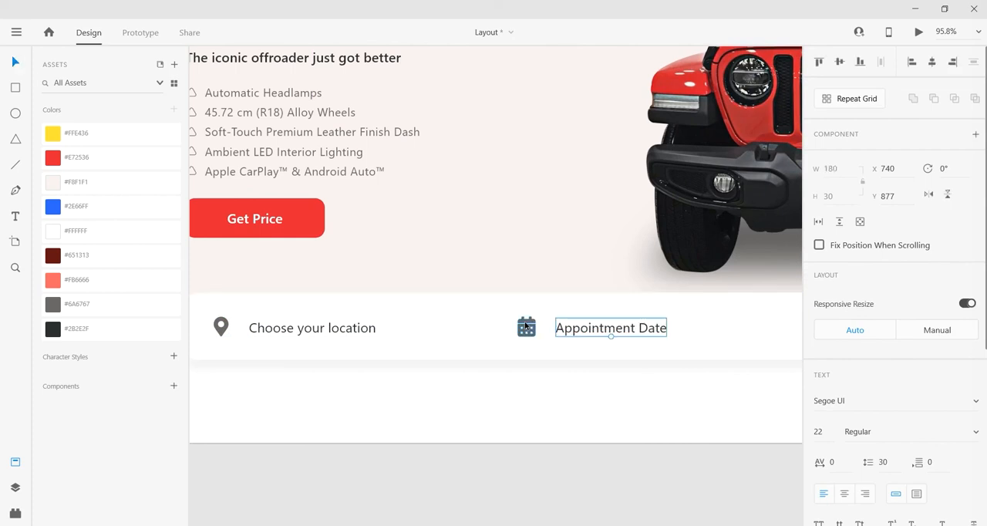
Step: Move the calendar icon and the "Appointment Date" label together closer to the location label, at about X 558
{"action": "left_click", "coordinate": [527, 326], "text": "shift"}
{"action": "left_click_drag", "start_coordinate": [530, 326], "coordinate": [455, 327]}
{"action": "key", "text": "ctrl+0"}
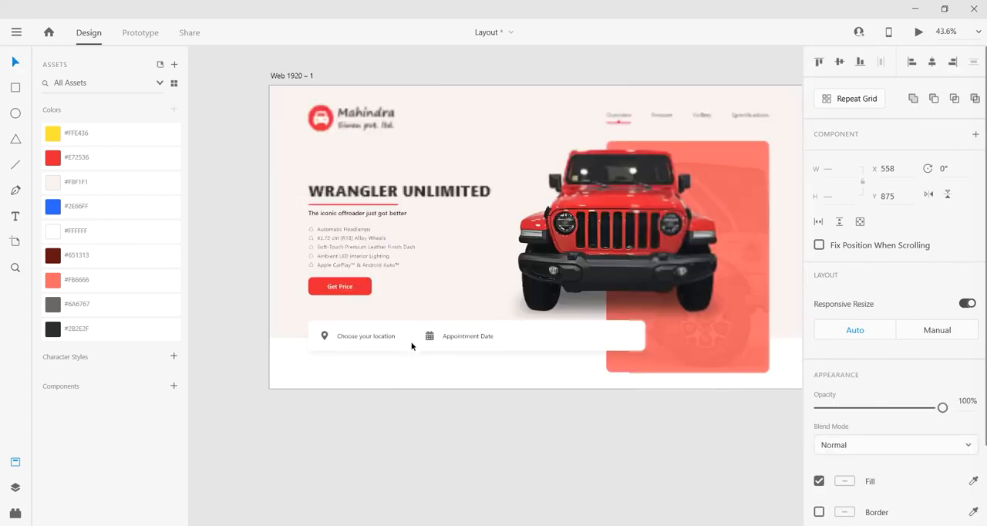
Step: Duplicate the white bar, shrink the copy to about 314 by 79 at the bar's right end and fill it with #E72536
{"action": "left_click", "coordinate": [554, 338]}
{"action": "key", "text": "ctrl+d"}
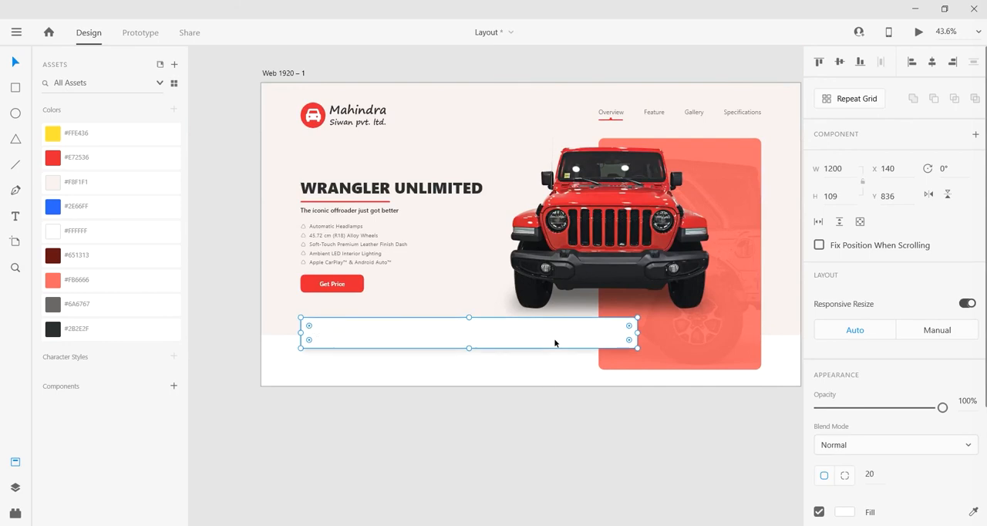
{"action": "scroll", "coordinate": [525, 329], "scroll_direction": "up", "scroll_amount": 1}
{"action": "scroll", "coordinate": [525, 329], "scroll_direction": "up", "scroll_amount": 2}
{"action": "left_click_drag", "start_coordinate": [453, 316], "coordinate": [452, 321]}
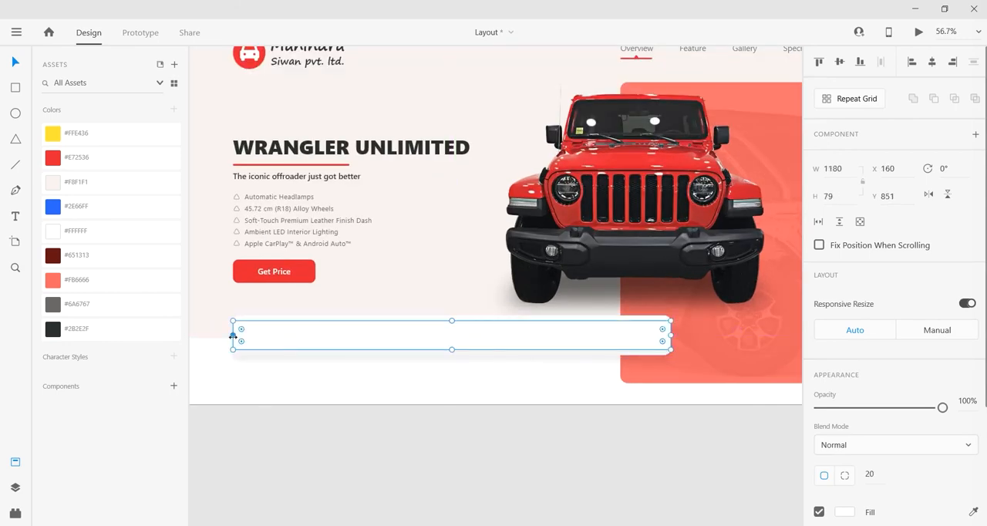
{"action": "left_click_drag", "start_coordinate": [232, 336], "coordinate": [555, 336]}
{"action": "left_click", "coordinate": [112, 157]}
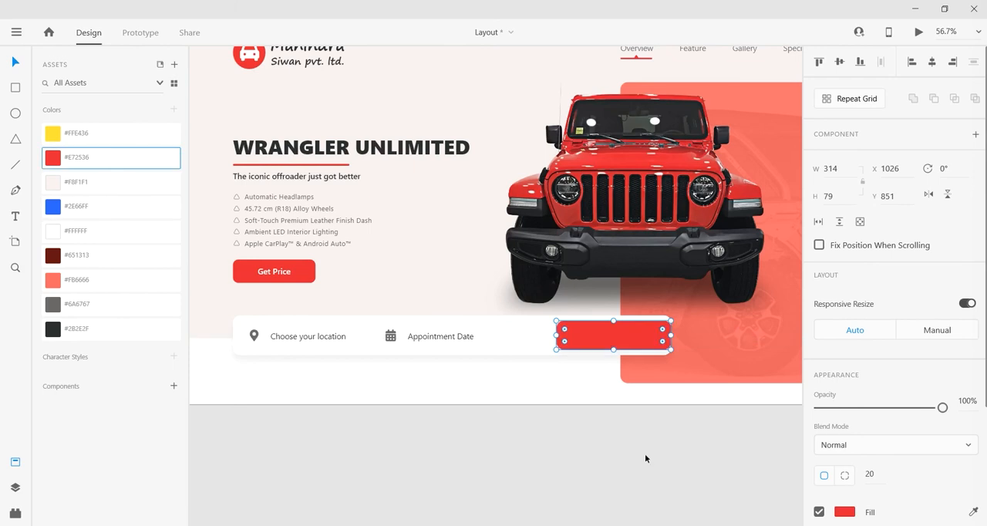
Step: Resize the red button to about 298 by 93 and shift it to about X 1035, leaving a slim white margin
{"action": "scroll", "coordinate": [646, 355], "scroll_direction": "up", "scroll_amount": 3}
{"action": "left_click_drag", "start_coordinate": [678, 330], "coordinate": [671, 329]}
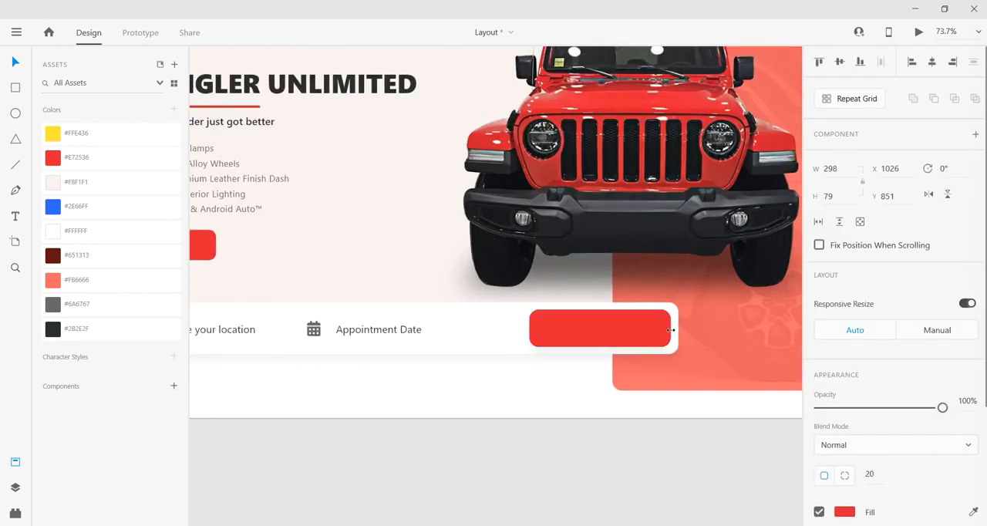
{"action": "scroll", "coordinate": [625, 328], "scroll_direction": "up", "scroll_amount": 2}
{"action": "scroll", "coordinate": [628, 329], "scroll_direction": "up", "scroll_amount": 2}
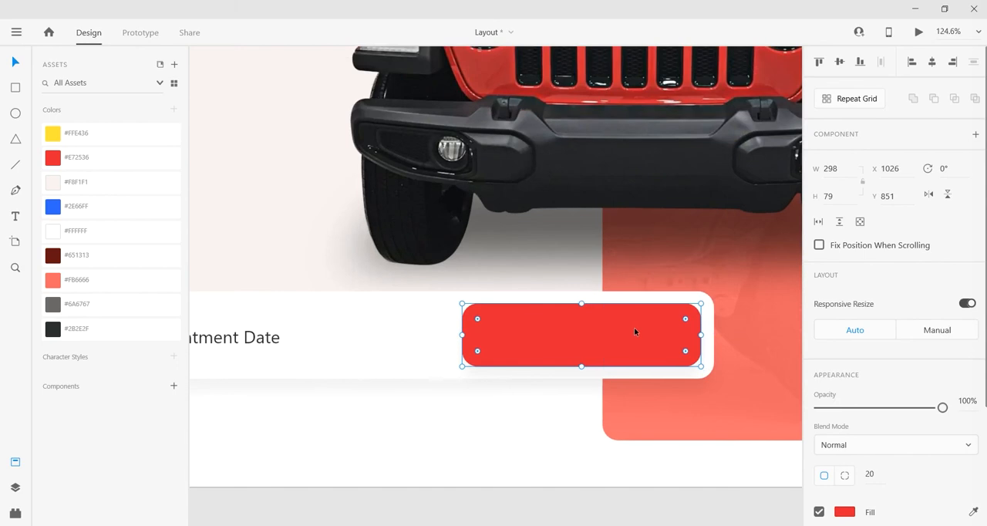
{"action": "left_click_drag", "start_coordinate": [582, 304], "coordinate": [585, 300]}
{"action": "left_click_drag", "start_coordinate": [646, 337], "coordinate": [654, 337]}
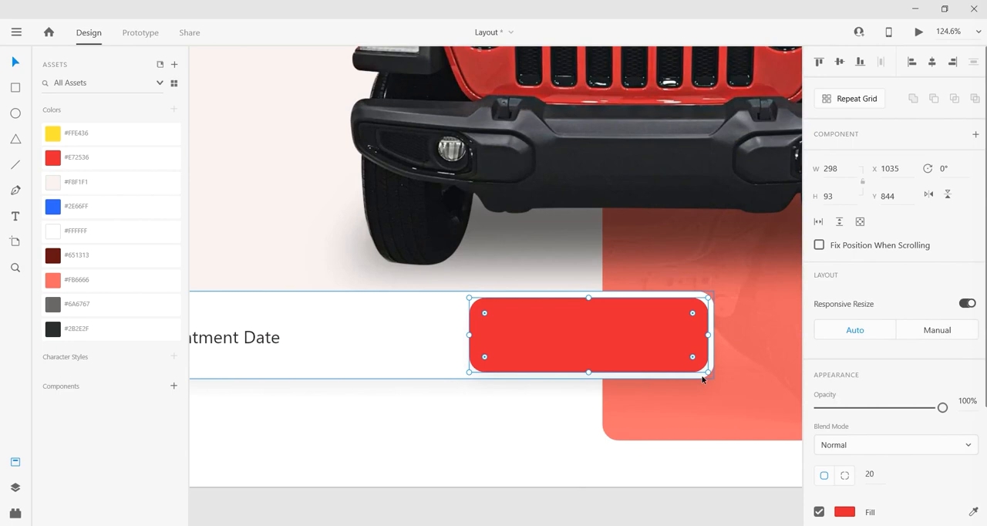
Step: Set the red button's corner radius to 16
{"action": "left_click", "coordinate": [871, 473]}
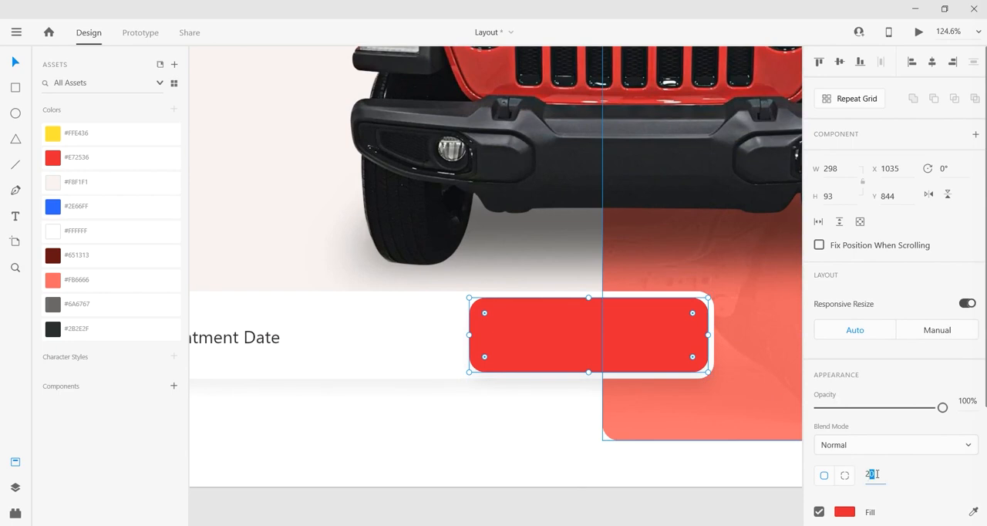
{"action": "key", "text": "Return"}
{"action": "left_click", "coordinate": [822, 476]}
{"action": "type", "text": "16"}
{"action": "key", "text": "Return"}
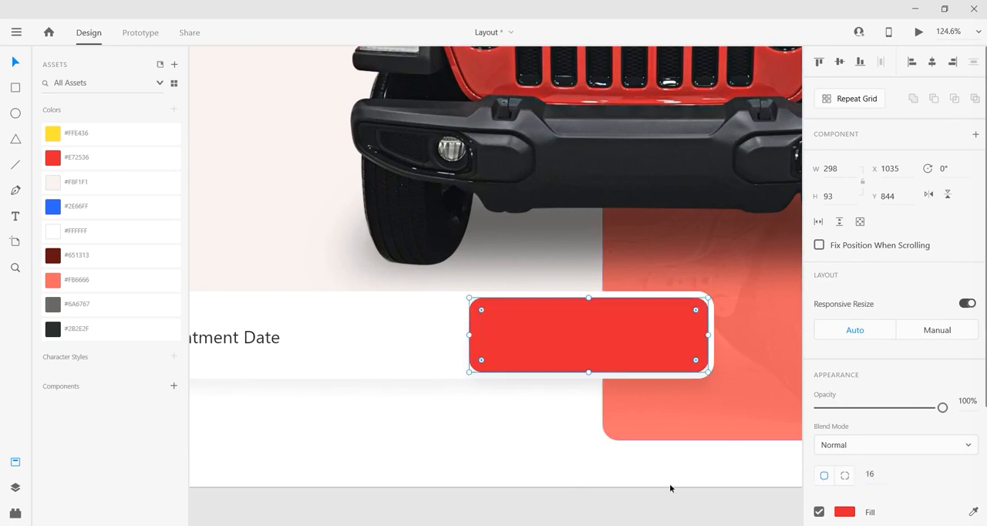
{"action": "left_click", "coordinate": [661, 481]}
Step: Nudge the red button to X 1036 and align it to the vertical middle of the white bar
{"action": "scroll", "coordinate": [698, 341], "scroll_direction": "up", "scroll_amount": 1}
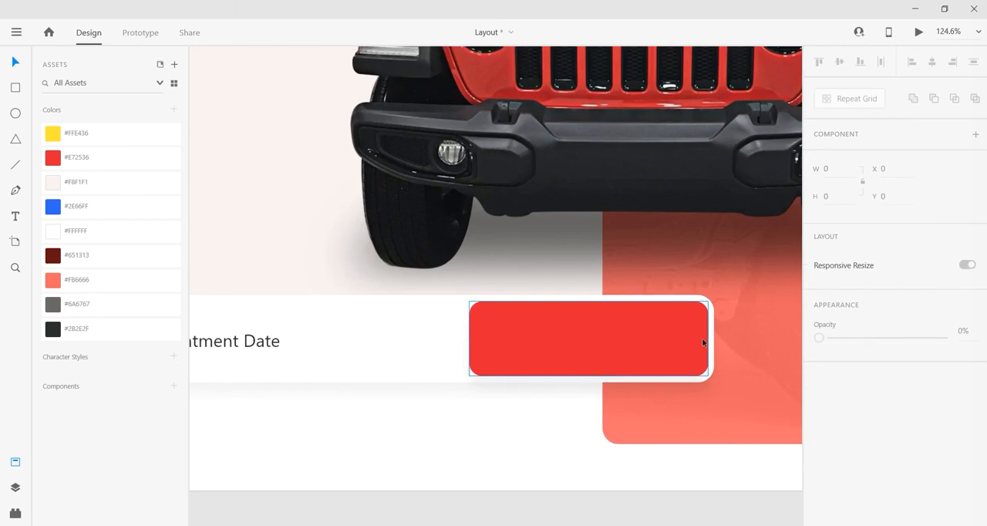
{"action": "left_click_drag", "start_coordinate": [694, 344], "coordinate": [694, 345]}
{"action": "left_click", "coordinate": [419, 368], "text": "shift"}
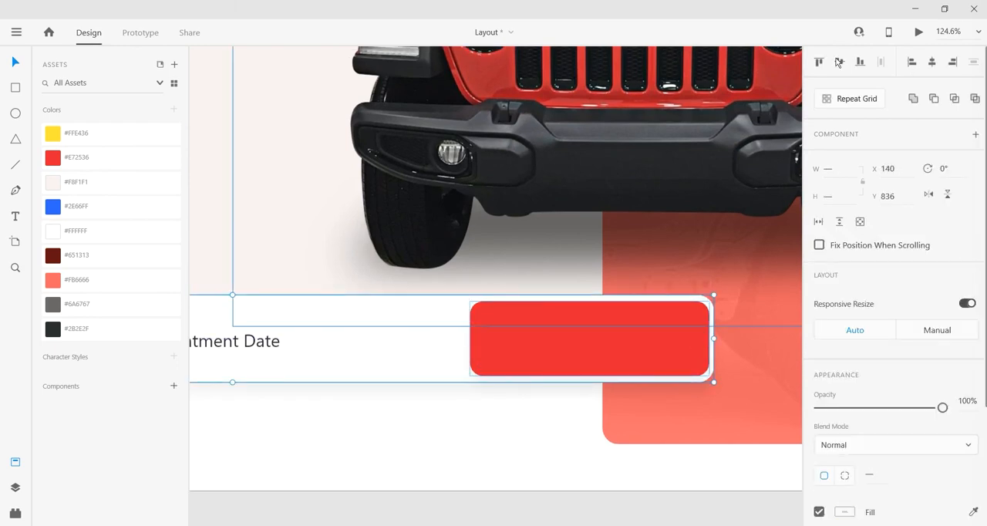
{"action": "left_click", "coordinate": [468, 504]}
{"action": "scroll", "coordinate": [551, 417], "scroll_direction": "down", "scroll_amount": 5}
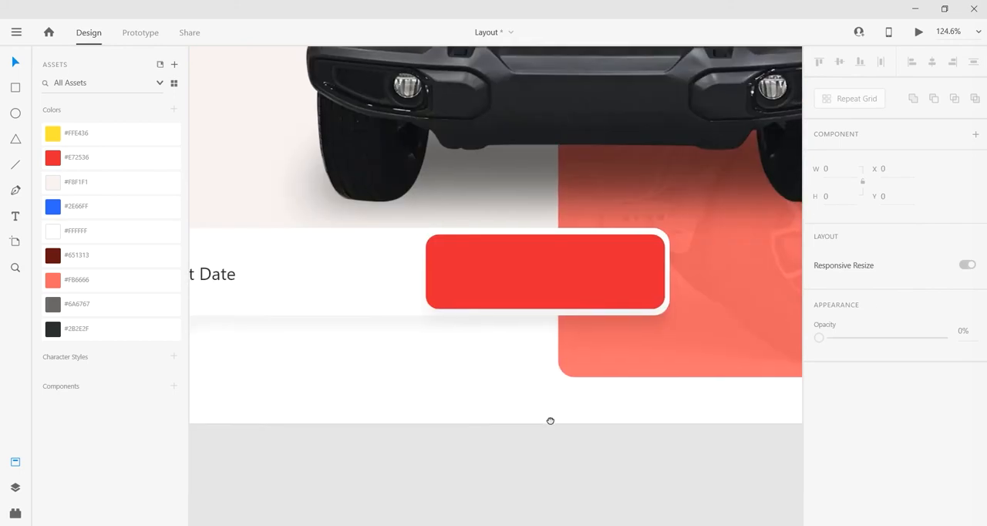
Step: Duplicate the "Appointment Date" label onto the red button and change the copy's text to "Search"
{"action": "left_click", "coordinate": [524, 313]}
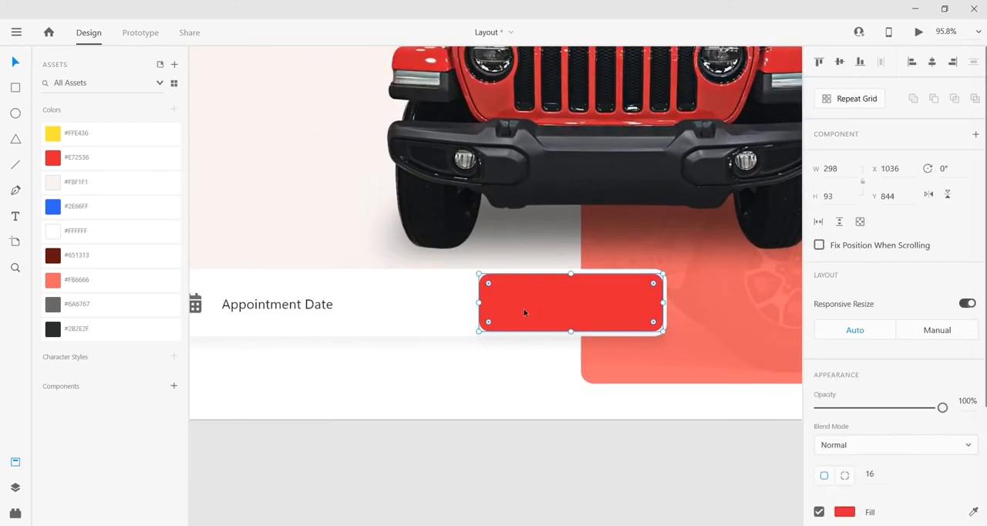
{"action": "left_click", "coordinate": [303, 306]}
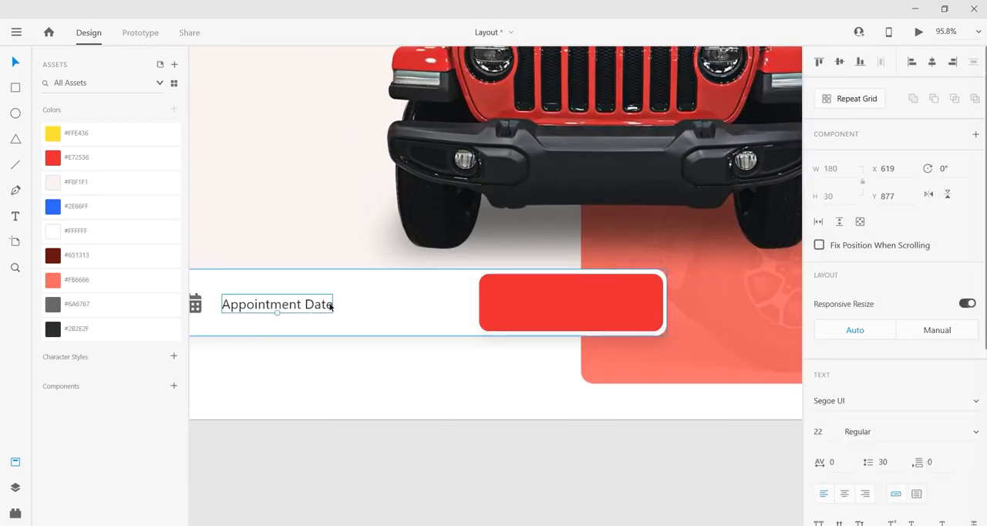
{"action": "left_click_drag", "start_coordinate": [331, 307], "coordinate": [605, 307]}
{"action": "double_click", "coordinate": [606, 306]}
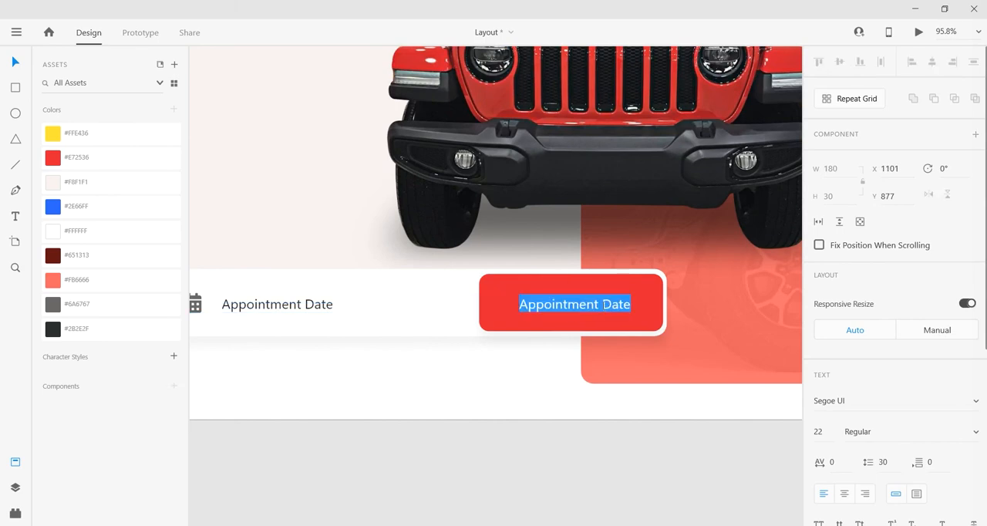
{"action": "type", "text": "S"}
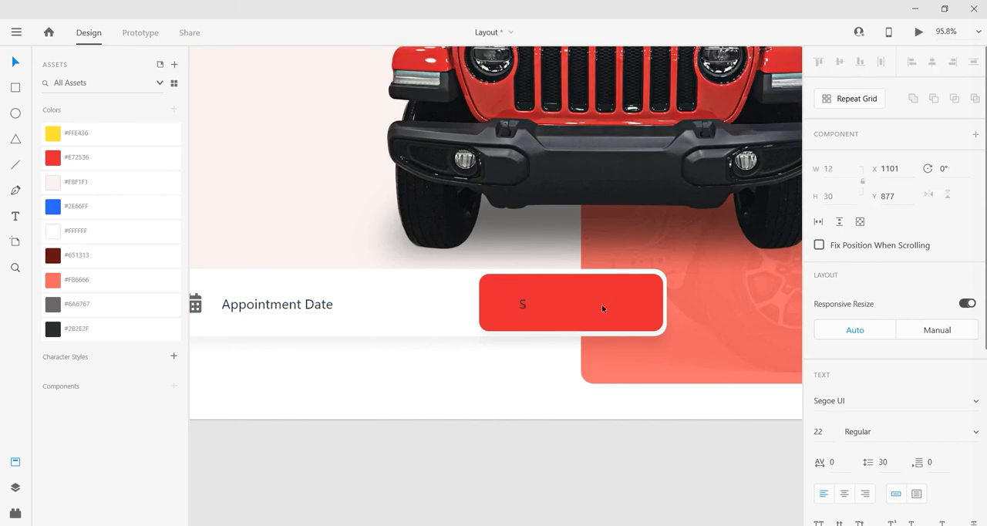
{"action": "type", "text": "earch"}
{"action": "key", "text": "Escape"}
Step: Move the "Search" label near the middle of the red button and set its font size to 28
{"action": "left_click_drag", "start_coordinate": [546, 311], "coordinate": [584, 313]}
{"action": "left_click_drag", "start_coordinate": [613, 456], "coordinate": [626, 455]}
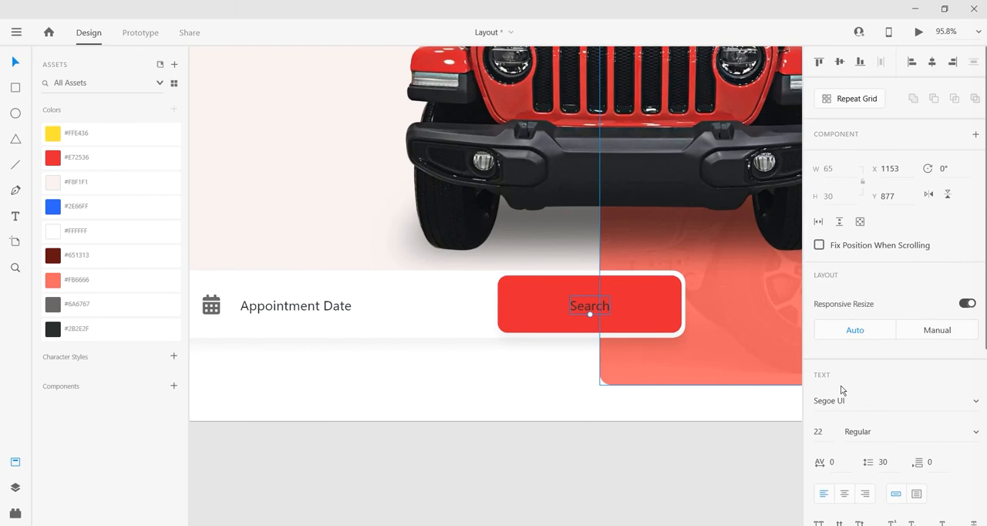
{"action": "left_click", "coordinate": [834, 432]}
{"action": "type", "text": "28"}
{"action": "key", "text": "Return"}
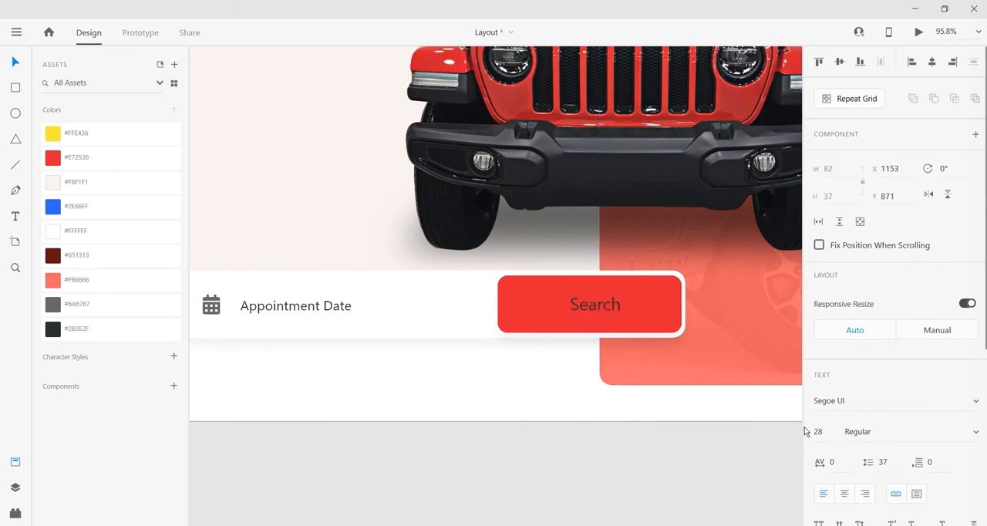
Step: Set the "Search" label's font weight to Semibold
{"action": "left_click", "coordinate": [971, 436]}
{"action": "left_click", "coordinate": [901, 434]}
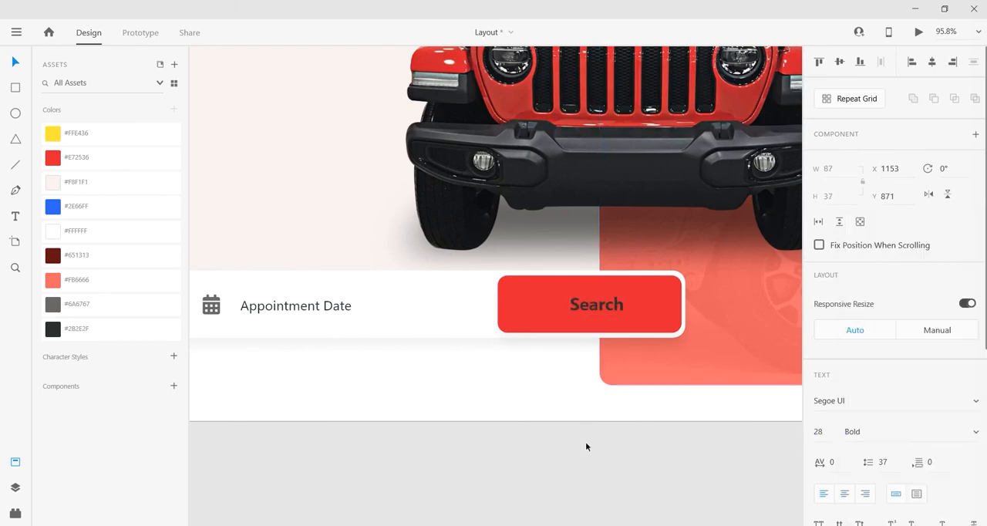
{"action": "left_click", "coordinate": [948, 431]}
{"action": "left_click", "coordinate": [973, 436]}
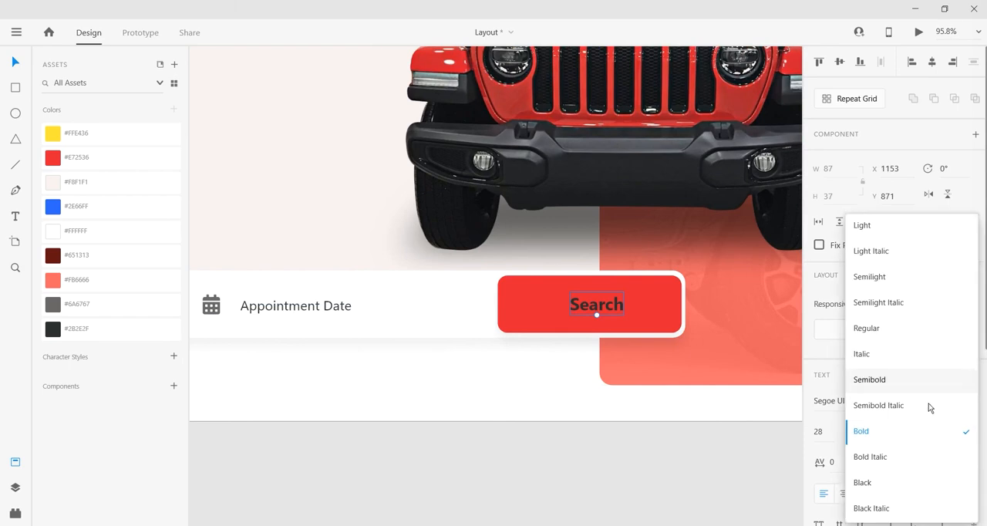
{"action": "left_click", "coordinate": [905, 386]}
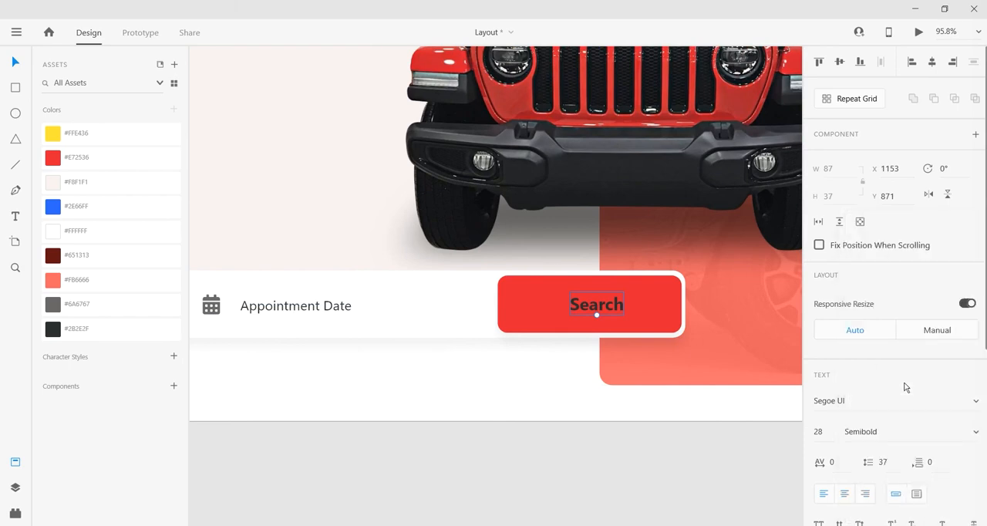
Step: Centre the "Search" label on the red button in both directions and colour it white (#FFFFFF)
{"action": "left_click", "coordinate": [602, 311]}
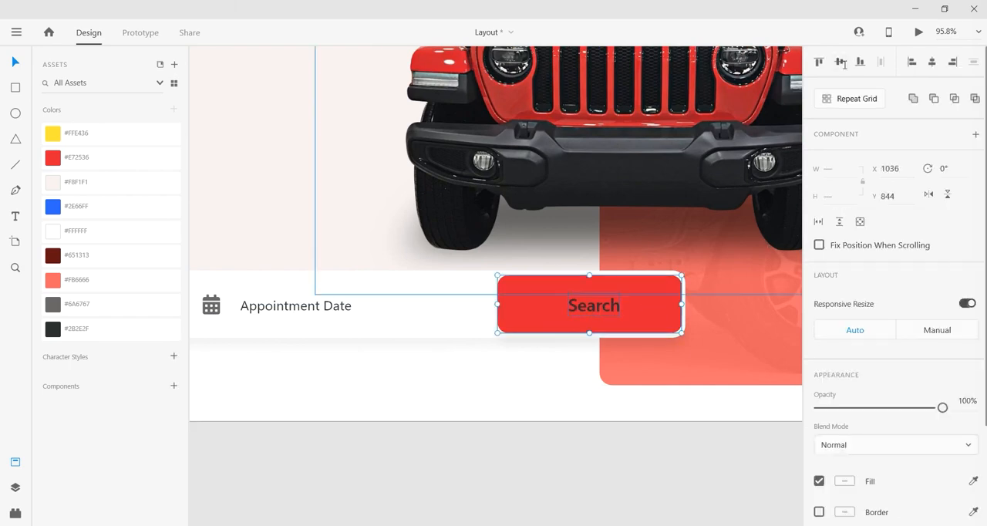
{"action": "left_click", "coordinate": [932, 61]}
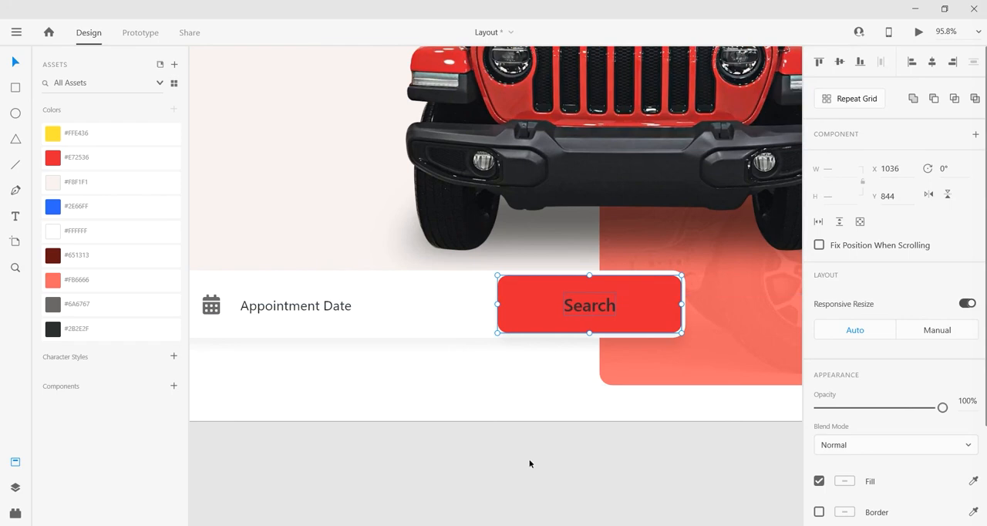
{"action": "double_click", "coordinate": [590, 305]}
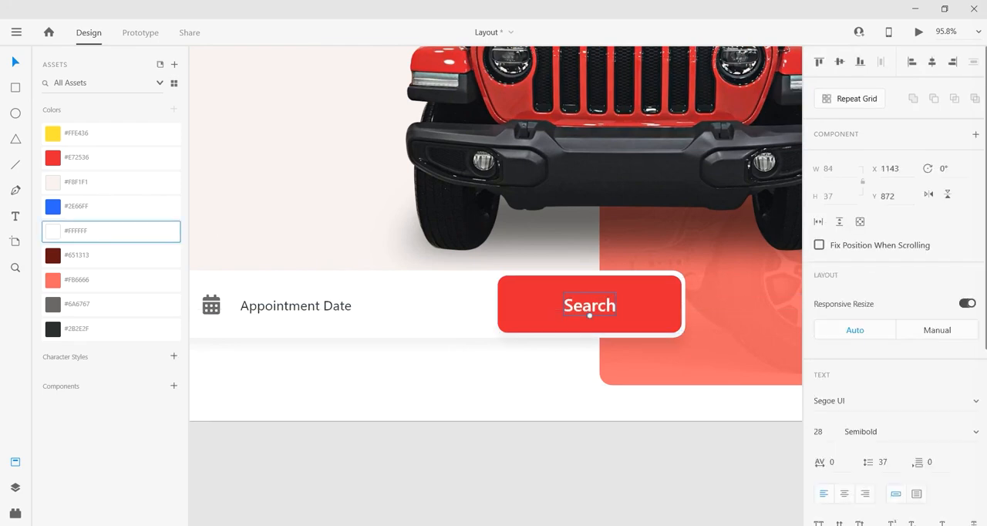
{"action": "left_click", "coordinate": [580, 463]}
Step: Draw a white, borderless circle about 55 by 55 centred on the coral panel's right edge at about Y 382
{"action": "scroll", "coordinate": [574, 460], "scroll_direction": "down", "scroll_amount": 5}
{"action": "left_click_drag", "start_coordinate": [592, 458], "coordinate": [562, 418]}
{"action": "left_click_drag", "start_coordinate": [620, 426], "coordinate": [617, 425]}
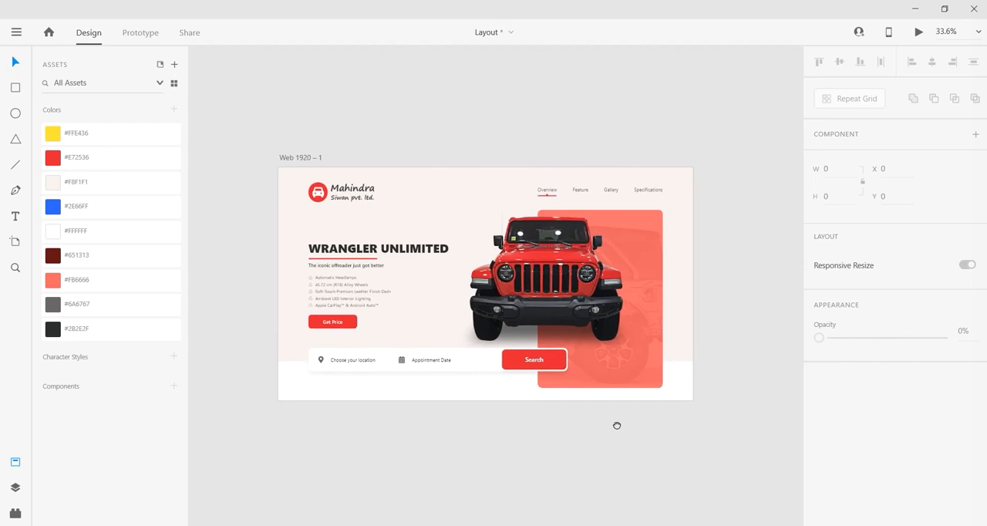
{"action": "scroll", "coordinate": [694, 270], "scroll_direction": "up", "scroll_amount": 3}
{"action": "left_click_drag", "start_coordinate": [720, 293], "coordinate": [682, 273]}
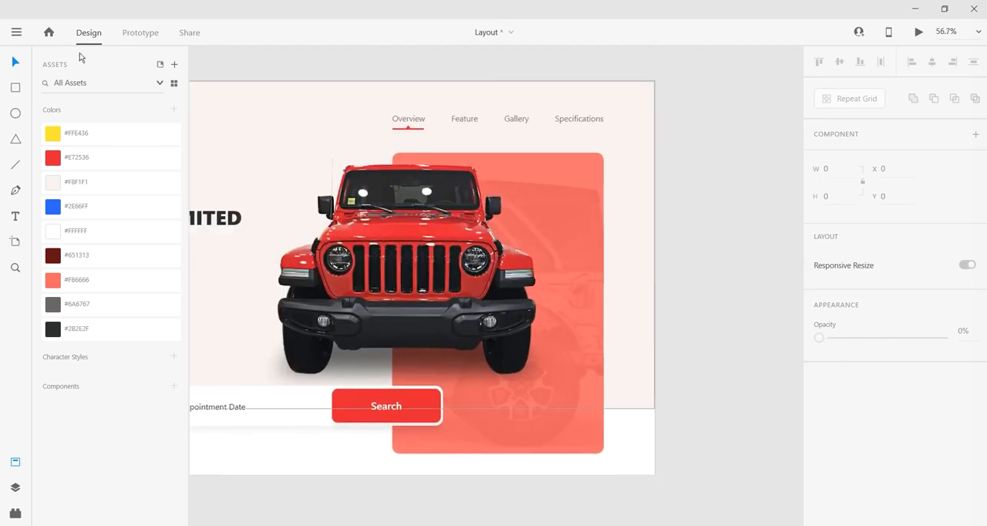
{"action": "left_click", "coordinate": [15, 115]}
{"action": "scroll", "coordinate": [610, 223], "scroll_direction": "up", "scroll_amount": 3}
{"action": "mouse_move", "coordinate": [582, 213]}
{"action": "left_mouse_down"}
{"action": "mouse_move", "coordinate": [616, 255]}
{"action": "mouse_move", "coordinate": [627, 247]}
{"action": "left_mouse_up"}
{"action": "scroll", "coordinate": [520, 209], "scroll_direction": "up", "scroll_amount": 5}
{"action": "scroll", "coordinate": [825, 465], "scroll_direction": "down", "scroll_amount": 3}
{"action": "left_click", "coordinate": [819, 416]}
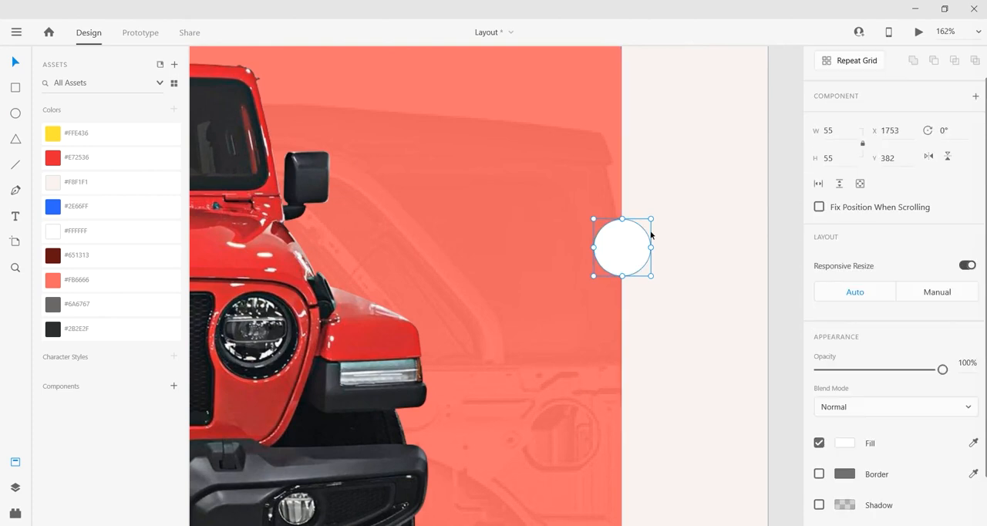
Step: Overlay a concentric copy of the white circle, colour it yellow (#FFE436) and shrink it to 43 by 43
{"action": "left_click_drag", "start_coordinate": [651, 220], "coordinate": [647, 223]}
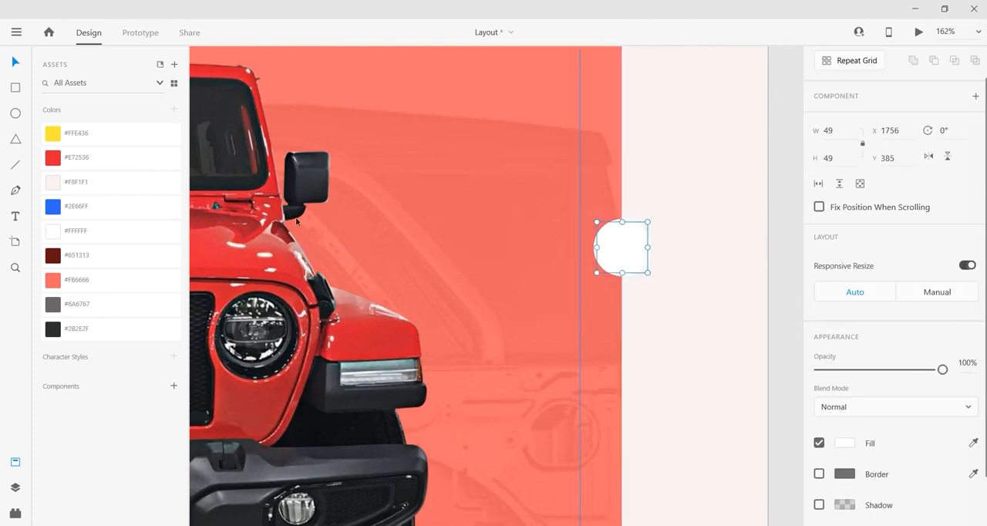
{"action": "left_click", "coordinate": [77, 132]}
{"action": "left_click_drag", "start_coordinate": [731, 299], "coordinate": [707, 304]}
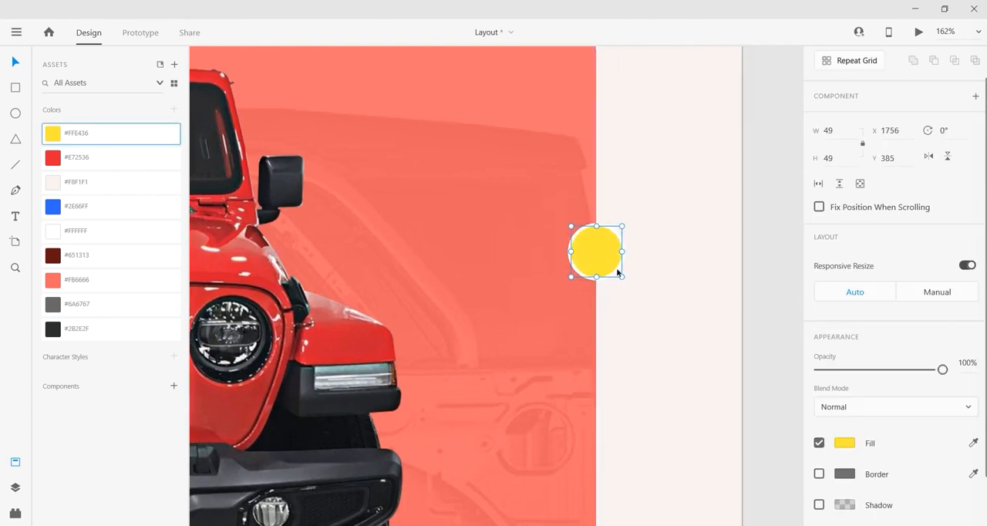
{"action": "scroll", "coordinate": [619, 270], "scroll_direction": "up", "scroll_amount": 2}
{"action": "left_click_drag", "start_coordinate": [625, 211], "coordinate": [622, 217]}
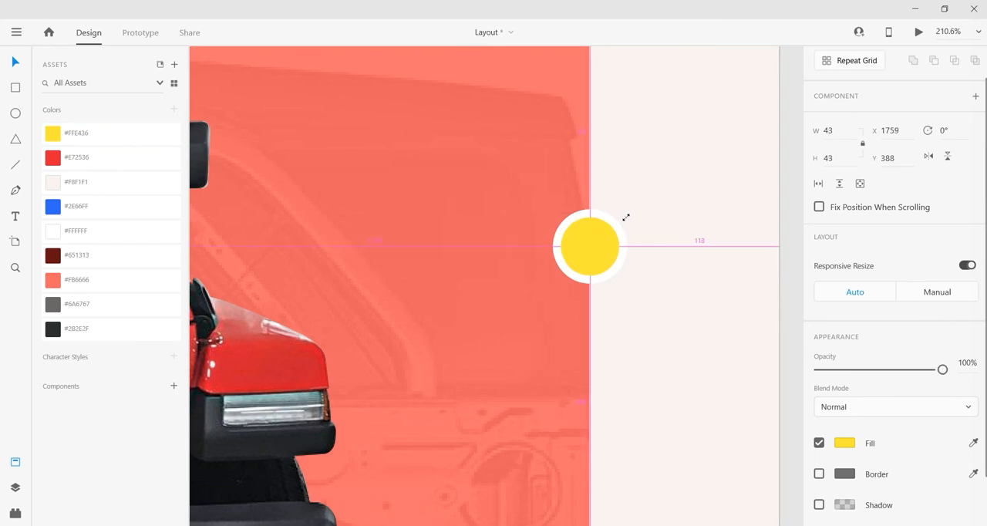
Step: Recolour the outer 55 by 55 circle with the pale pink asset colour #F8F1F1
{"action": "scroll", "coordinate": [671, 306], "scroll_direction": "right", "scroll_amount": 2}
{"action": "scroll", "coordinate": [637, 293], "scroll_direction": "up", "scroll_amount": 3}
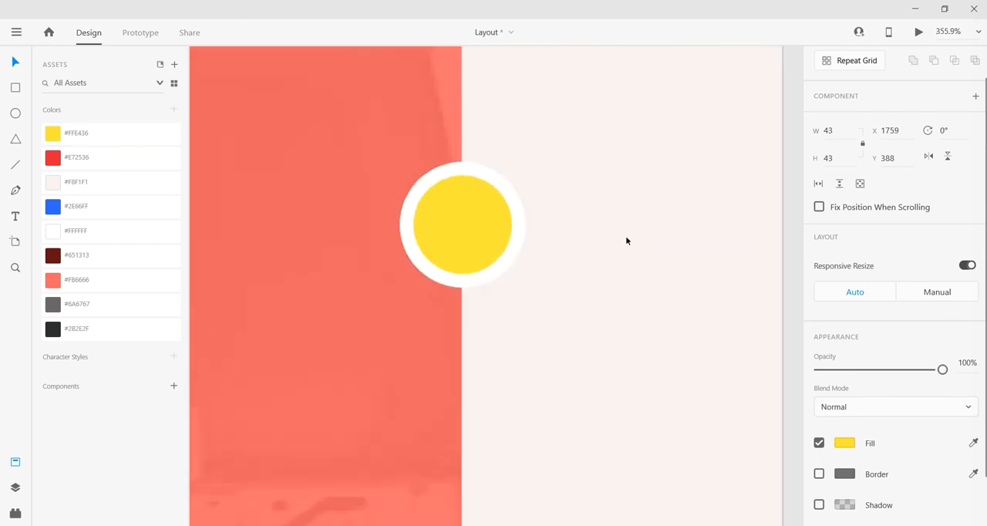
{"action": "left_click", "coordinate": [520, 199]}
{"action": "left_click", "coordinate": [101, 183]}
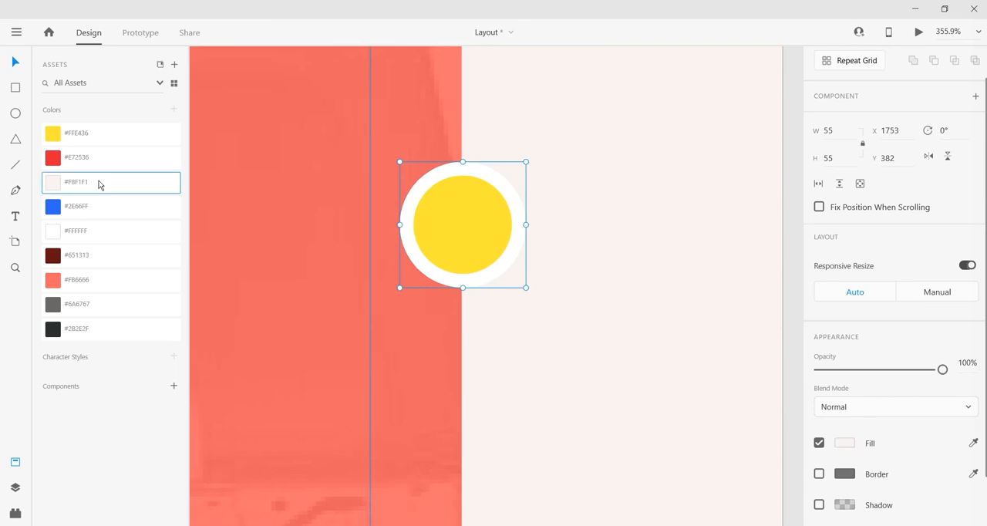
{"action": "left_click", "coordinate": [633, 271]}
{"action": "scroll", "coordinate": [633, 272], "scroll_direction": "down", "scroll_amount": 1}
{"action": "left_click_drag", "start_coordinate": [620, 321], "coordinate": [612, 305]}
Step: Group the yellow and outer circles and repeat them downward as a grid of five along the coral panel's edge
{"action": "left_click", "coordinate": [513, 222]}
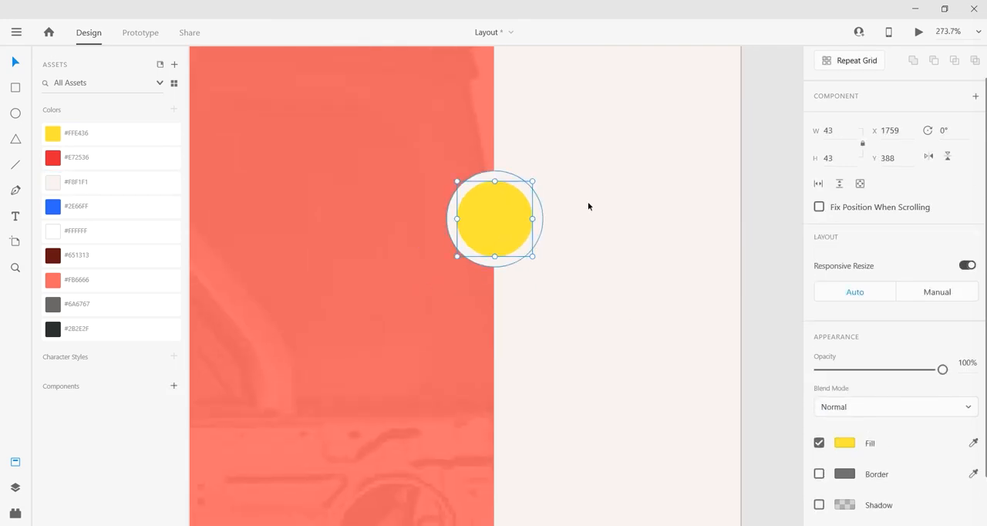
{"action": "left_click", "coordinate": [514, 223]}
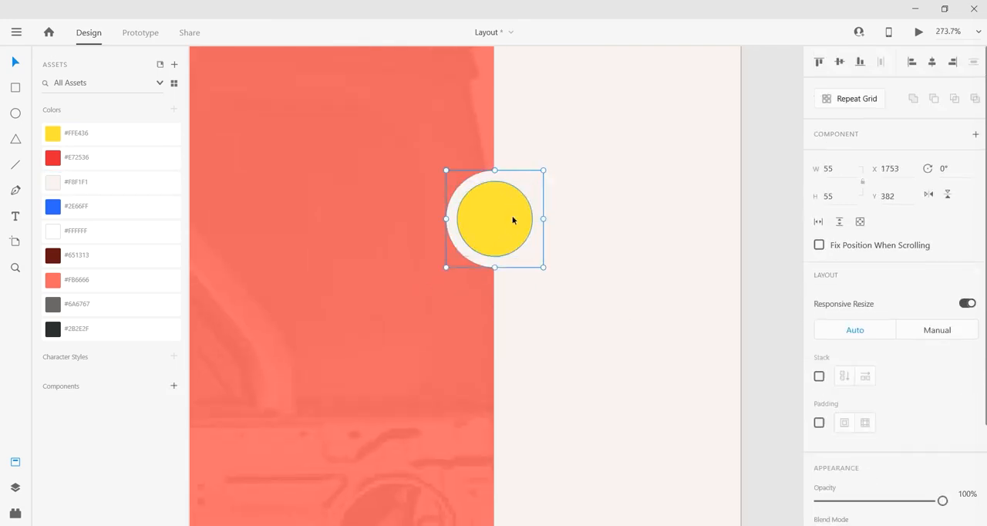
{"action": "scroll", "coordinate": [513, 220], "scroll_direction": "down", "scroll_amount": 3}
{"action": "left_click", "coordinate": [868, 102]}
{"action": "left_click_drag", "start_coordinate": [493, 144], "coordinate": [496, 388]}
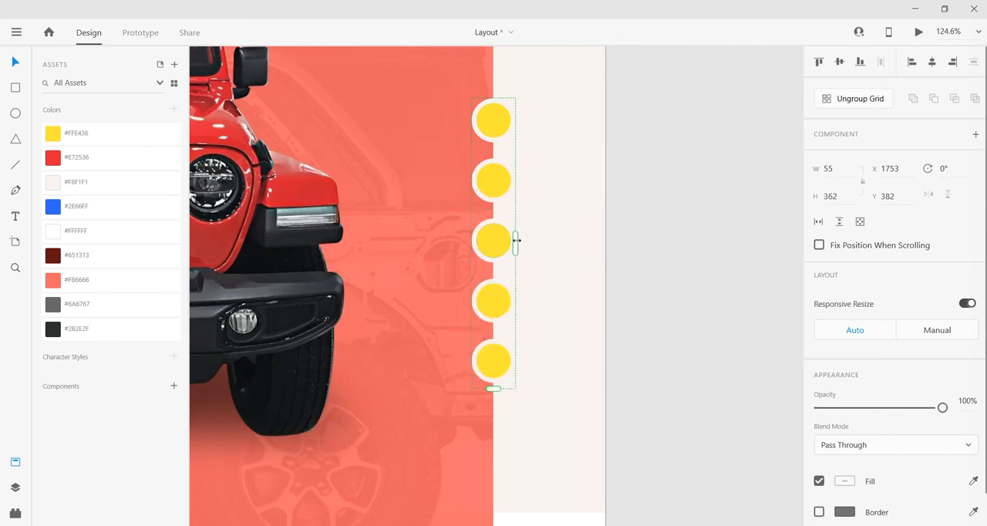
Step: Ungroup the repeat grid and colour the second inner circle red (#E72536)
{"action": "left_click", "coordinate": [857, 106]}
{"action": "left_click", "coordinate": [699, 154]}
{"action": "double_click", "coordinate": [499, 180]}
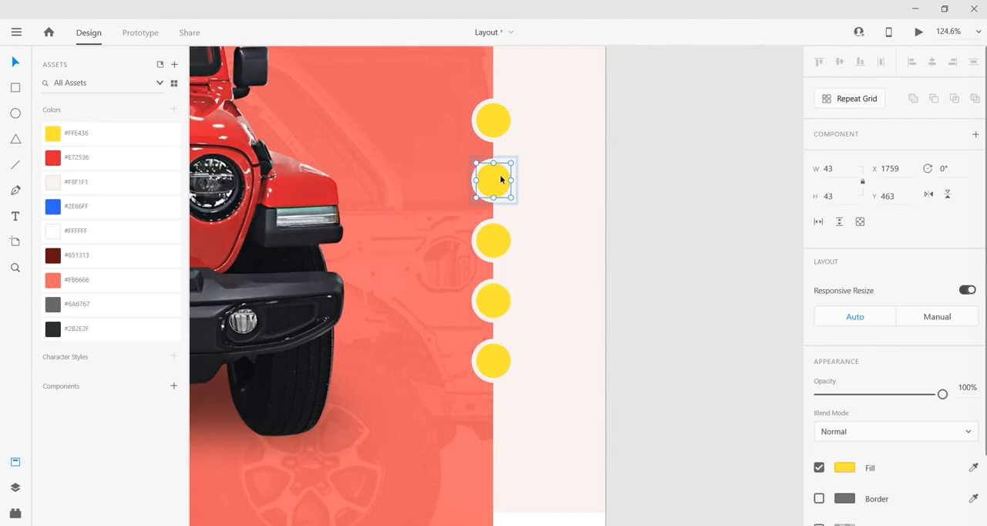
{"action": "left_click", "coordinate": [105, 159]}
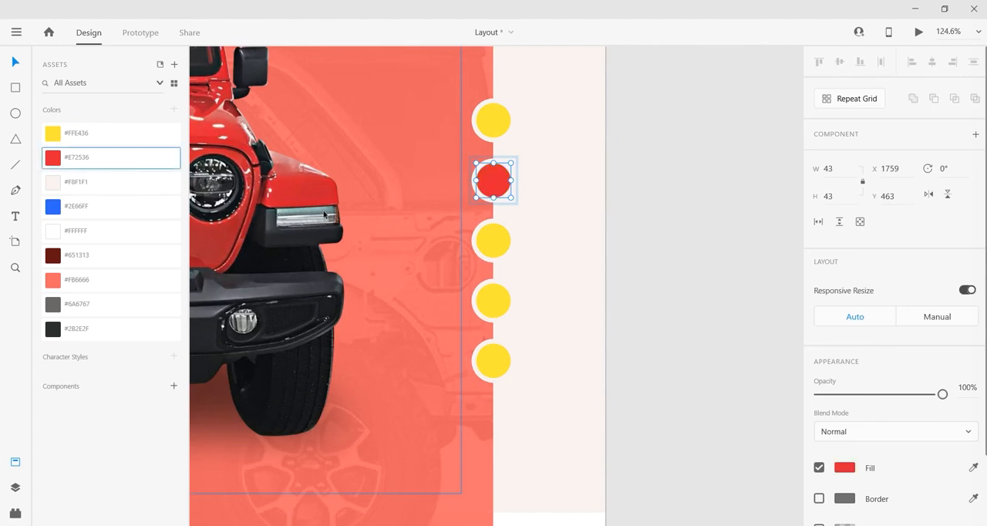
Step: Colour the third inner circle blue (#2E66FF) and the fourth one grey (#6A6767)
{"action": "left_click", "coordinate": [505, 243]}
{"action": "double_click", "coordinate": [494, 241]}
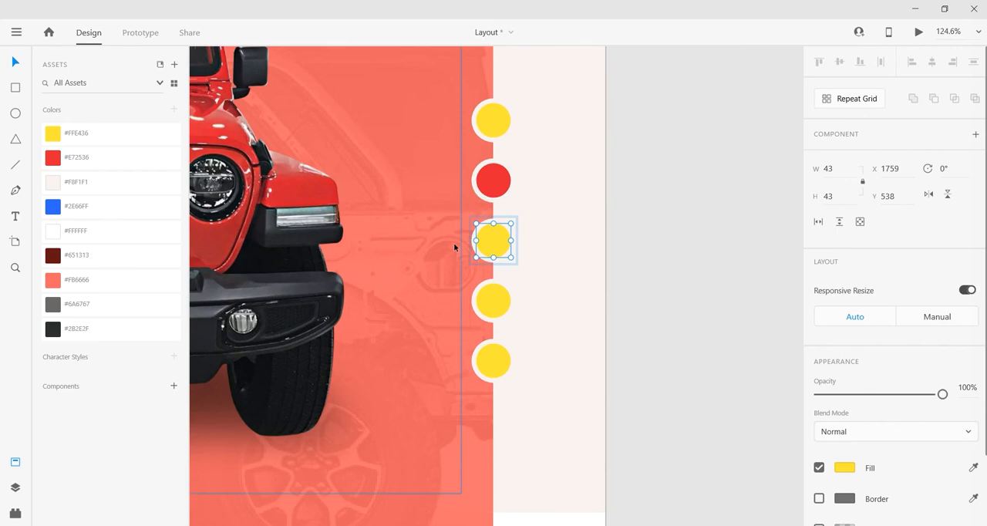
{"action": "left_click", "coordinate": [100, 214]}
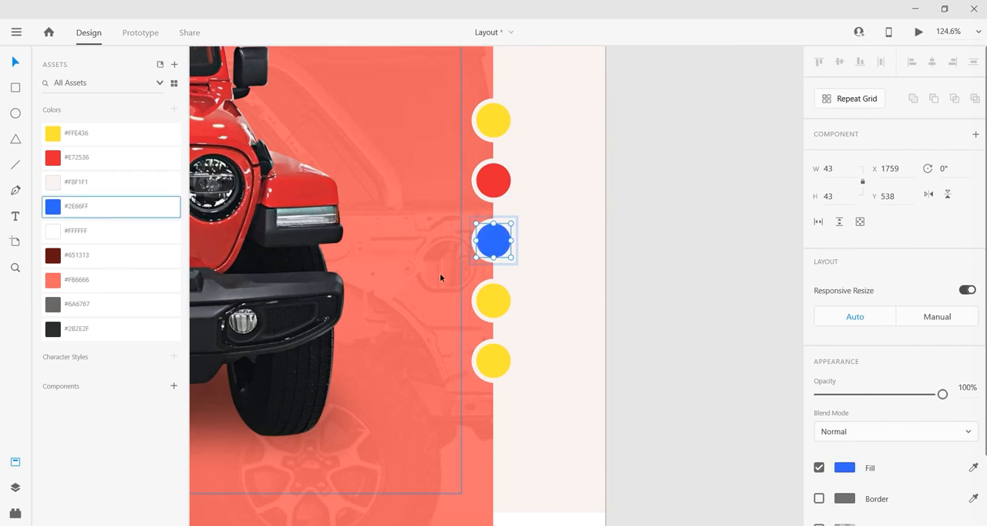
{"action": "double_click", "coordinate": [499, 301]}
{"action": "left_click", "coordinate": [78, 303]}
Step: Colour the fifth inner circle near-black (#2B2E2F)
{"action": "double_click", "coordinate": [474, 370]}
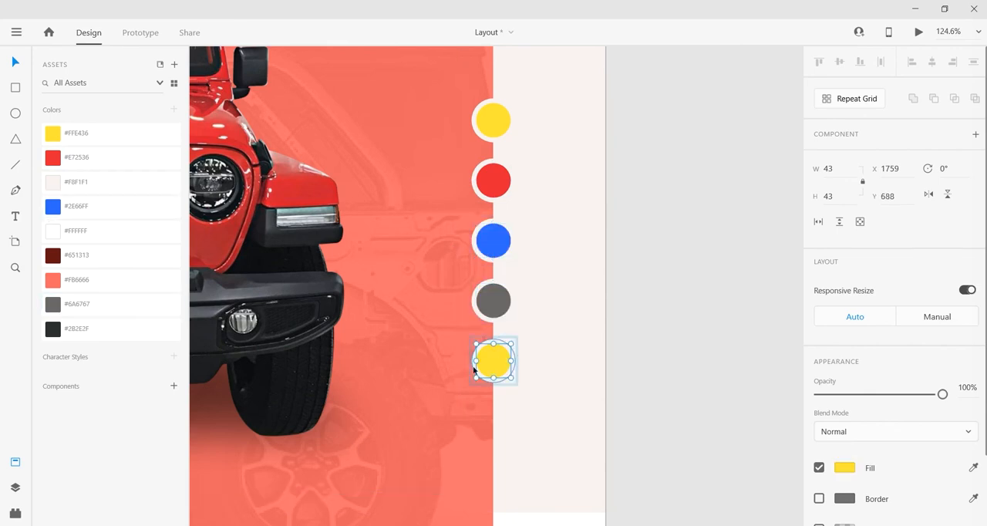
{"action": "left_click", "coordinate": [148, 329]}
{"action": "left_click", "coordinate": [686, 313]}
Step: Group the five colour circles and align the group's vertical centre with the Jeep image
{"action": "scroll", "coordinate": [686, 311], "scroll_direction": "down", "scroll_amount": 5}
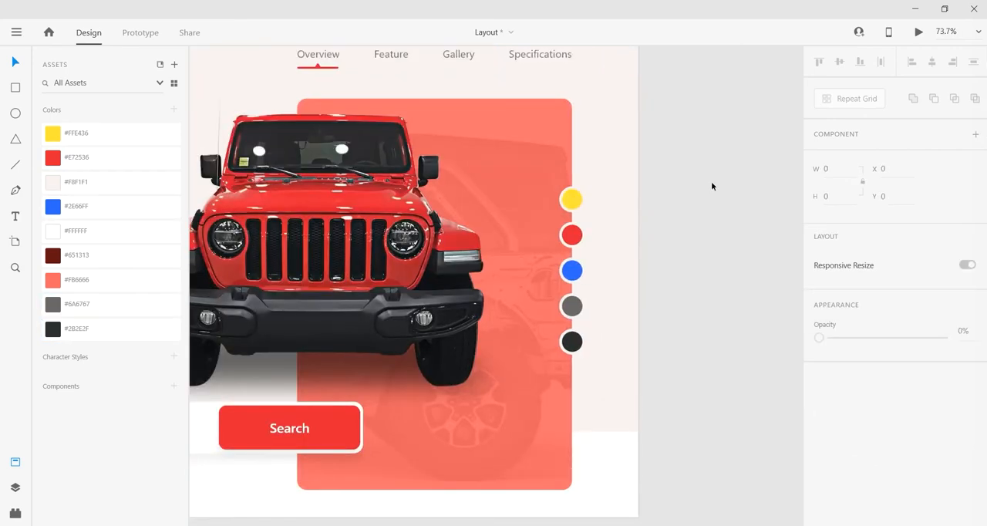
{"action": "left_click_drag", "start_coordinate": [711, 181], "coordinate": [581, 360]}
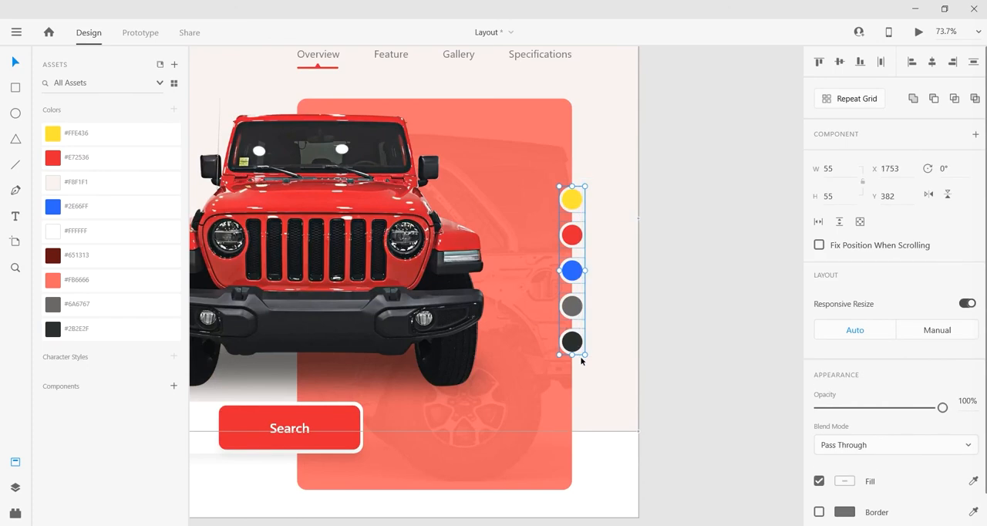
{"action": "left_click", "coordinate": [531, 226], "text": "shift"}
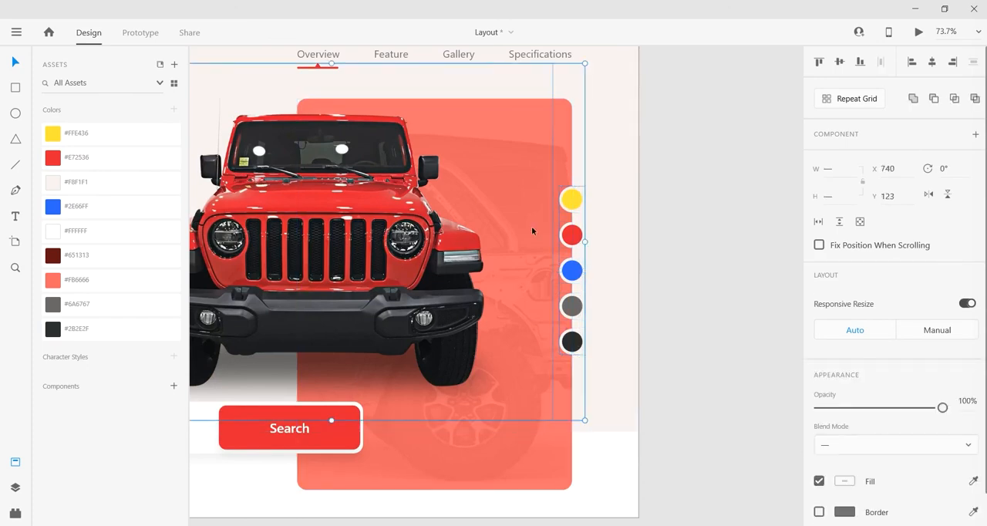
{"action": "left_click", "coordinate": [839, 63]}
{"action": "left_click", "coordinate": [654, 224]}
Step: Align the colour circle group vertically to the middle of the coral panel
{"action": "left_click", "coordinate": [574, 184]}
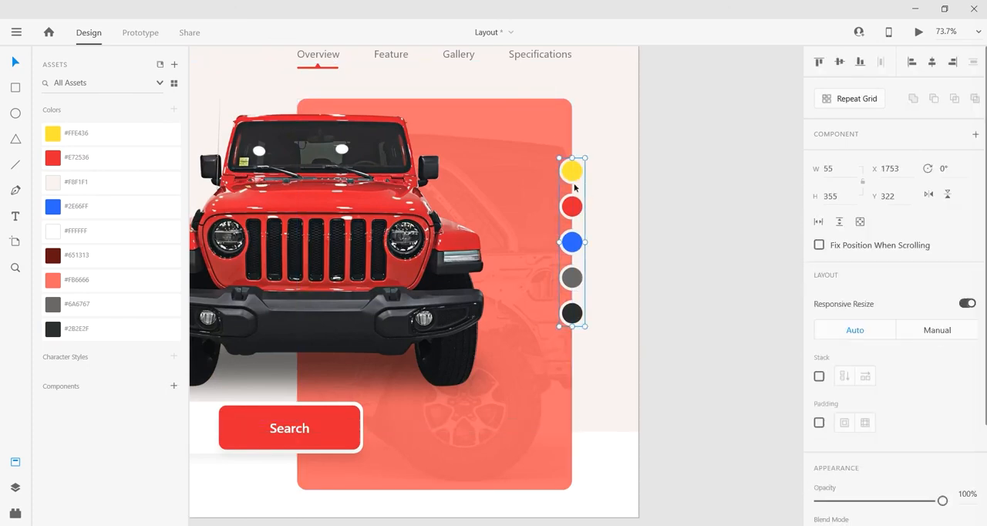
{"action": "left_click", "coordinate": [557, 489], "text": "shift"}
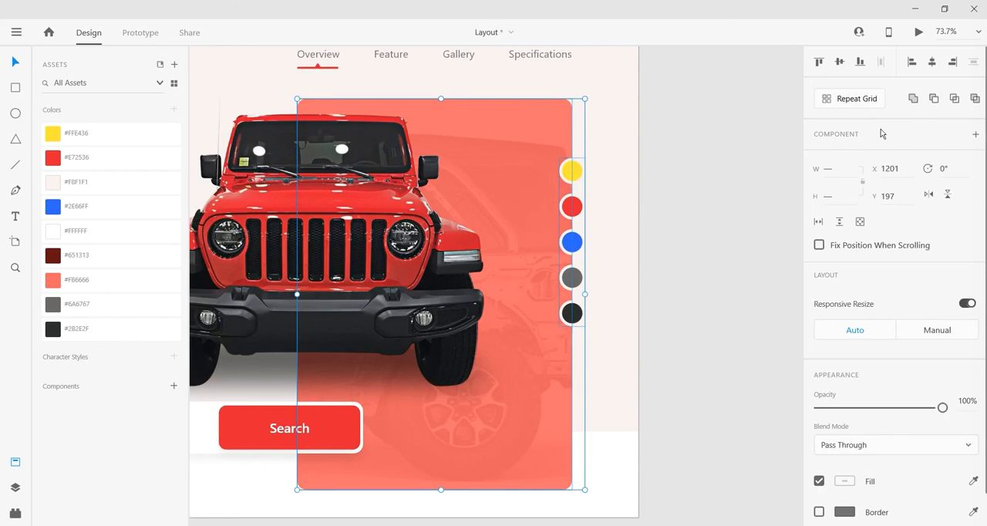
{"action": "left_click", "coordinate": [840, 62]}
{"action": "left_click", "coordinate": [738, 209]}
Step: Preview the whole landing page in a maximized preview window
{"action": "scroll", "coordinate": [740, 266], "scroll_direction": "down", "scroll_amount": 3}
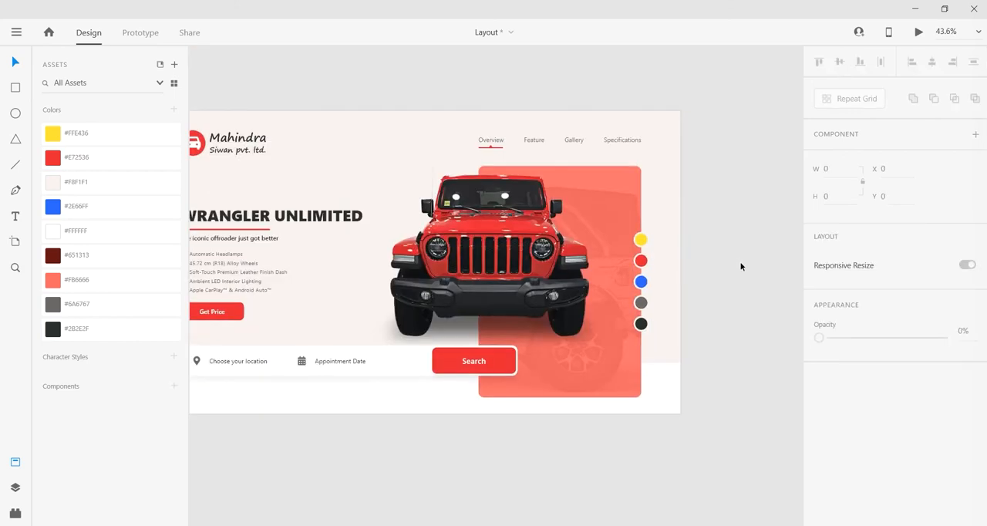
{"action": "scroll", "coordinate": [740, 266], "scroll_direction": "left", "scroll_amount": 3}
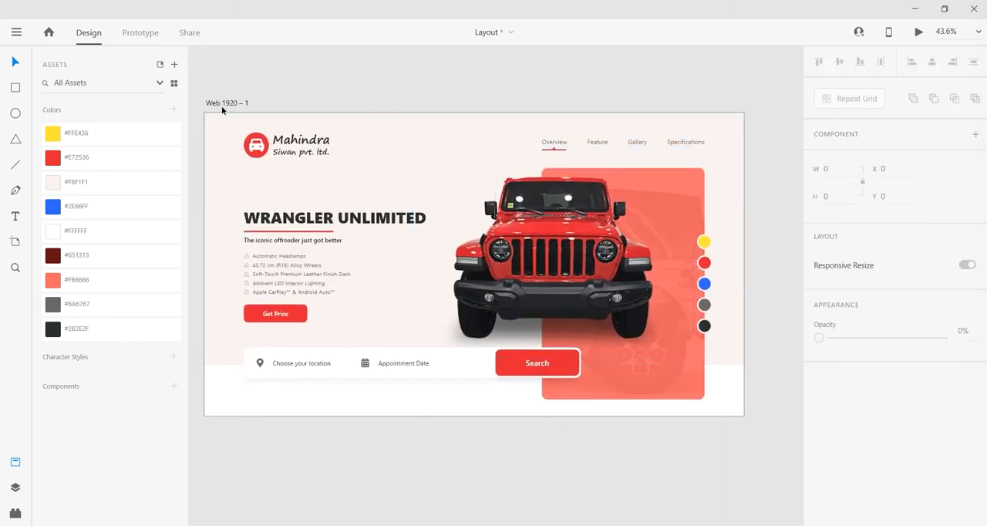
{"action": "left_click", "coordinate": [918, 33]}
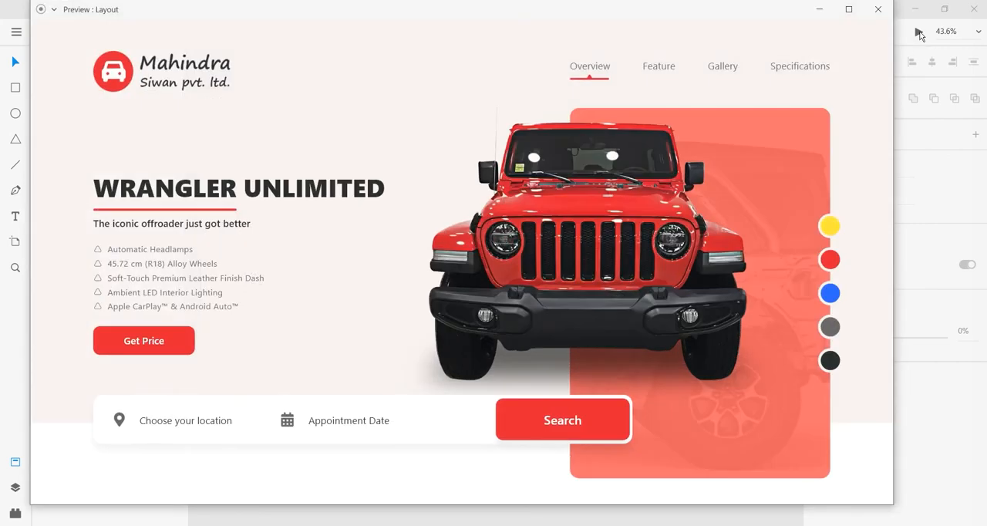
{"action": "left_click", "coordinate": [849, 10]}
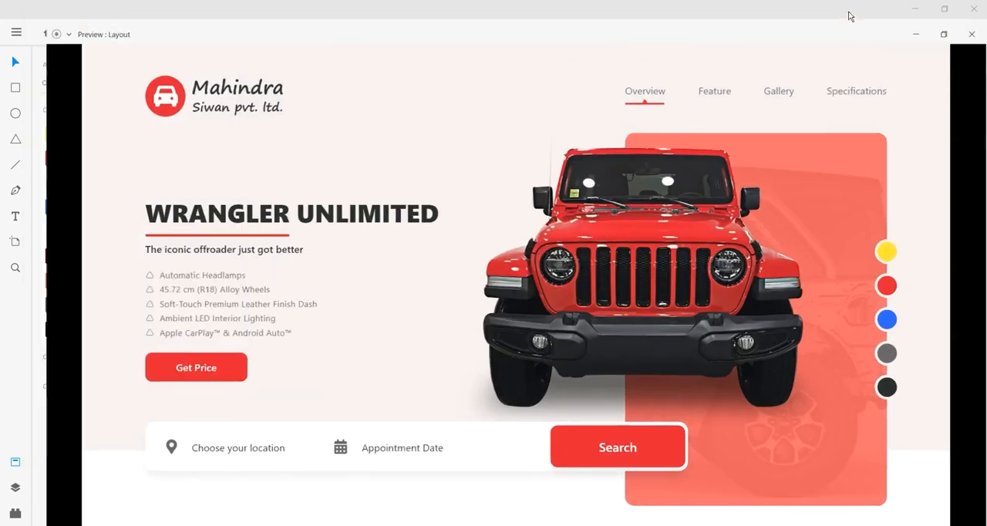